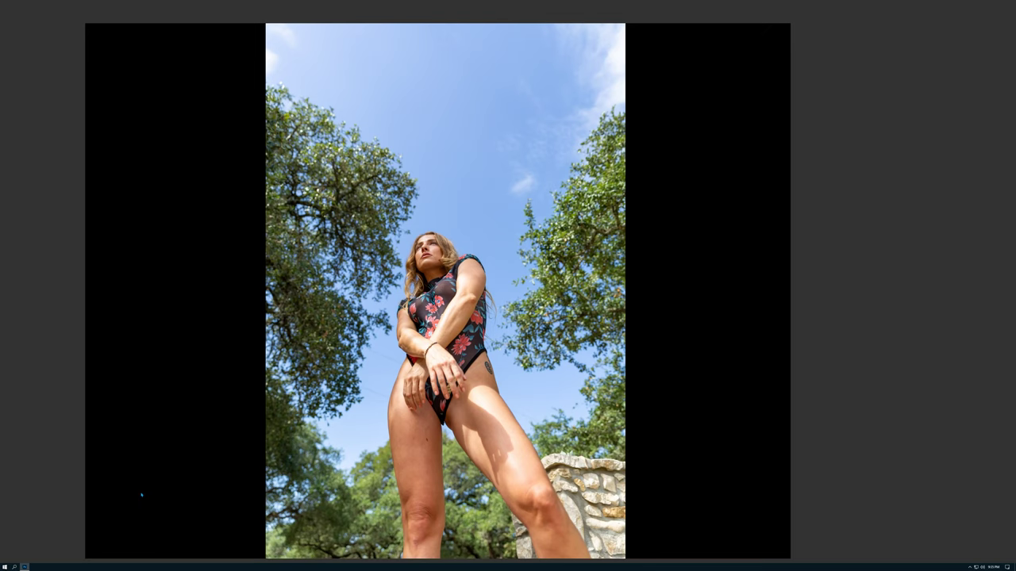
# Bring the toolbar, options bar and panels back around the portrait
pyautogui.press('Tab')
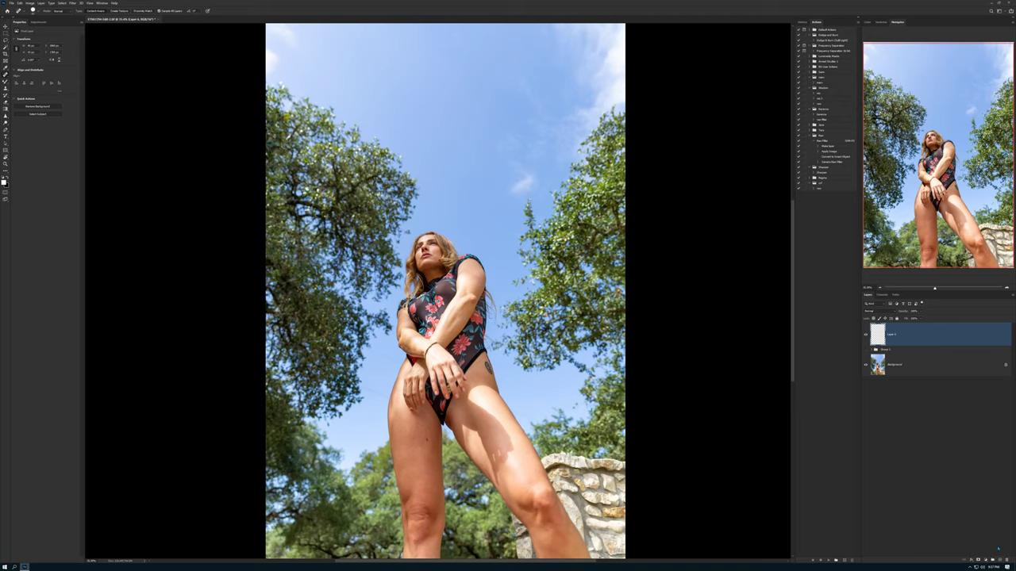
# Add empty Layer 7 above Layer 6 for retouching
pyautogui.click(999, 559)
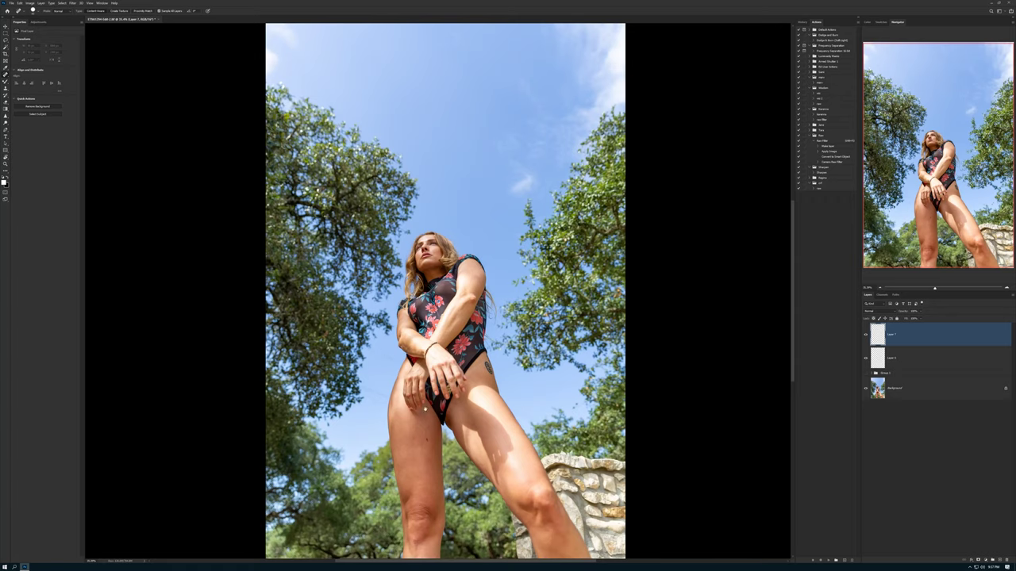
# Heal the dark moles on the thigh, toggling undo and redo to compare before and after
pyautogui.scroll(-3, 425, 408)
pyautogui.scroll(3, 425, 409)
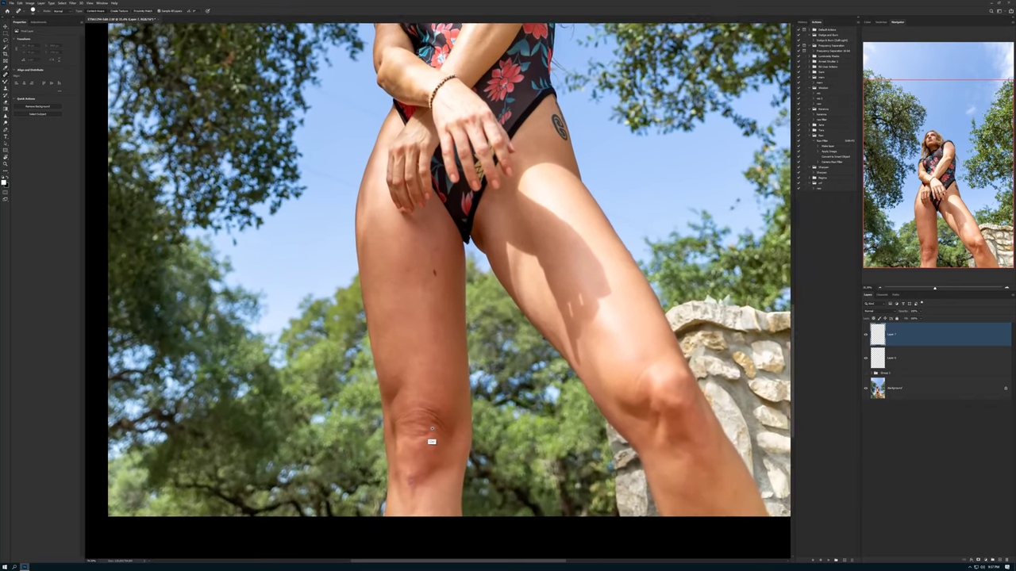
pyautogui.scroll(3, 429, 421)
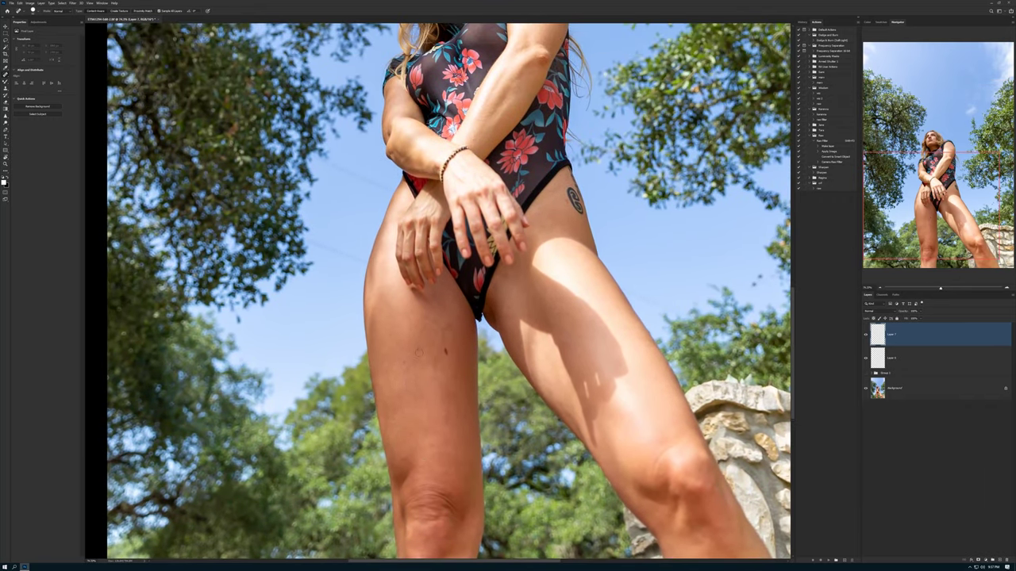
pyautogui.click(419, 349)
pyautogui.click(445, 351)
pyautogui.hotkey('ctrl', 'shift', 'z')
pyautogui.hotkey('ctrl', 'z')
pyautogui.hotkey('ctrl', 'shift', 'z')
pyautogui.moveTo(519, 268); pyautogui.dragTo(508, 334)
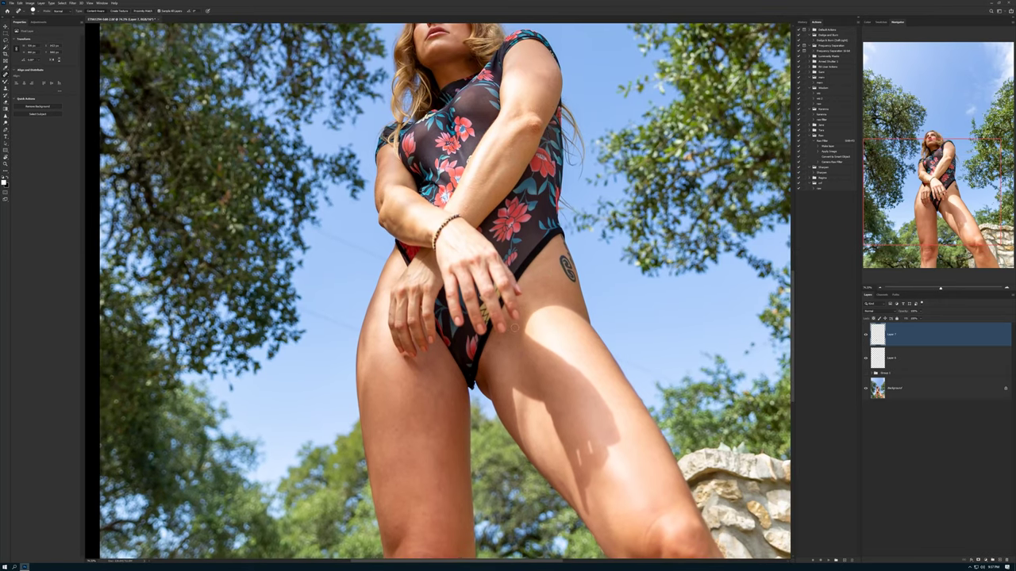
pyautogui.hotkey('ctrl', 'z')
pyautogui.hotkey('ctrl', 'shift', 'z')
# Heal the scattered spots on the thigh above the knee and the nearby knee blemishes
pyautogui.scroll(-5, 497, 388)
pyautogui.click(432, 242)
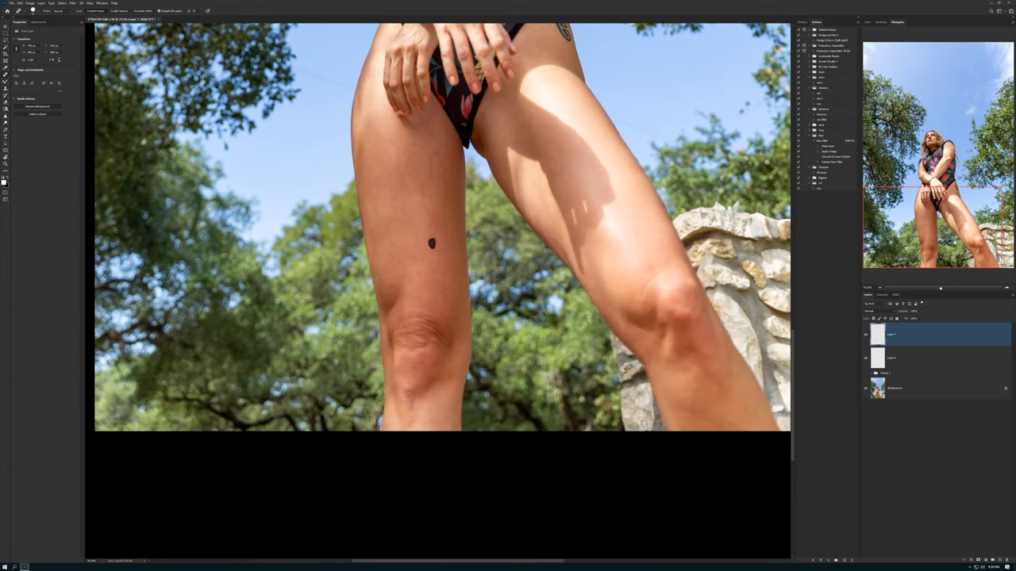
pyautogui.click(390, 189)
pyautogui.click(407, 392)
pyautogui.click(433, 339)
pyautogui.click(420, 345)
pyautogui.click(396, 298)
pyautogui.click(391, 287)
# Heal the cluster of small spots on the left knee
pyautogui.click(444, 339)
pyautogui.click(433, 328)
pyautogui.click(410, 322)
pyautogui.click(403, 328)
pyautogui.click(399, 325)
pyautogui.click(395, 332)
pyautogui.click(428, 321)
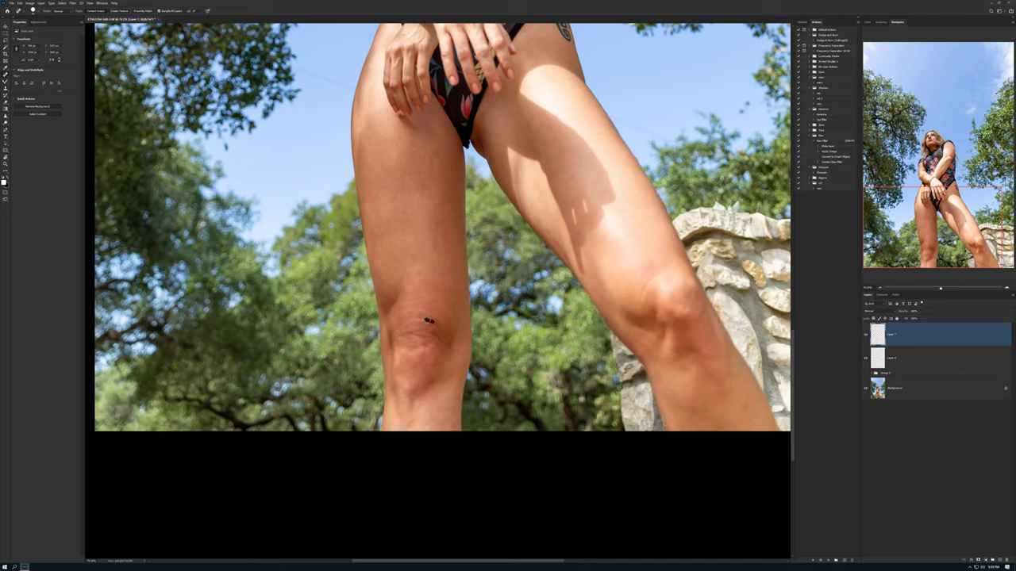
pyautogui.click(442, 329)
pyautogui.click(441, 340)
# Clear the remaining left-knee blemishes and three blemishes on the right knee
pyautogui.click(403, 335)
pyautogui.click(433, 325)
pyautogui.click(429, 335)
pyautogui.click(420, 338)
pyautogui.click(410, 333)
pyautogui.click(433, 331)
pyautogui.click(646, 282)
pyautogui.click(644, 295)
pyautogui.click(640, 298)
pyautogui.hscroll(-1, 497, 322)
pyautogui.hscroll(-1, 498, 321)
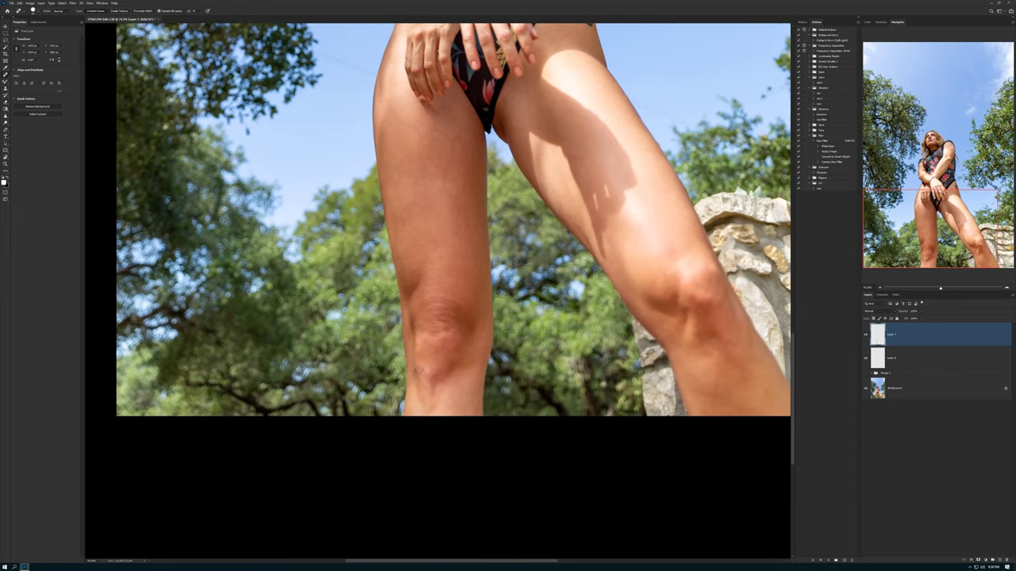
# Heal the two remaining small blemishes on the knee
pyautogui.scroll(5, 420, 352)
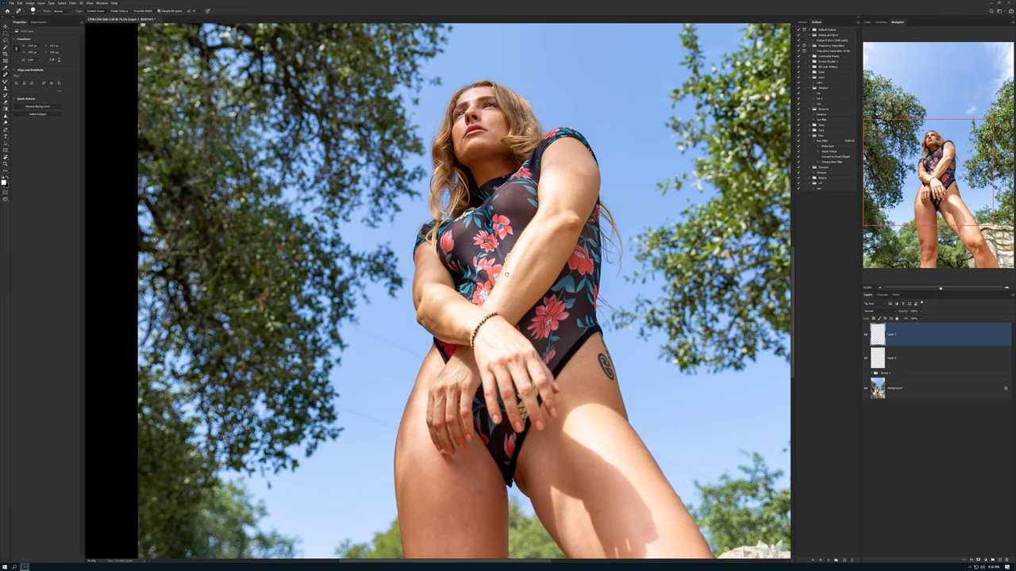
pyautogui.scroll(-5, 561, 170)
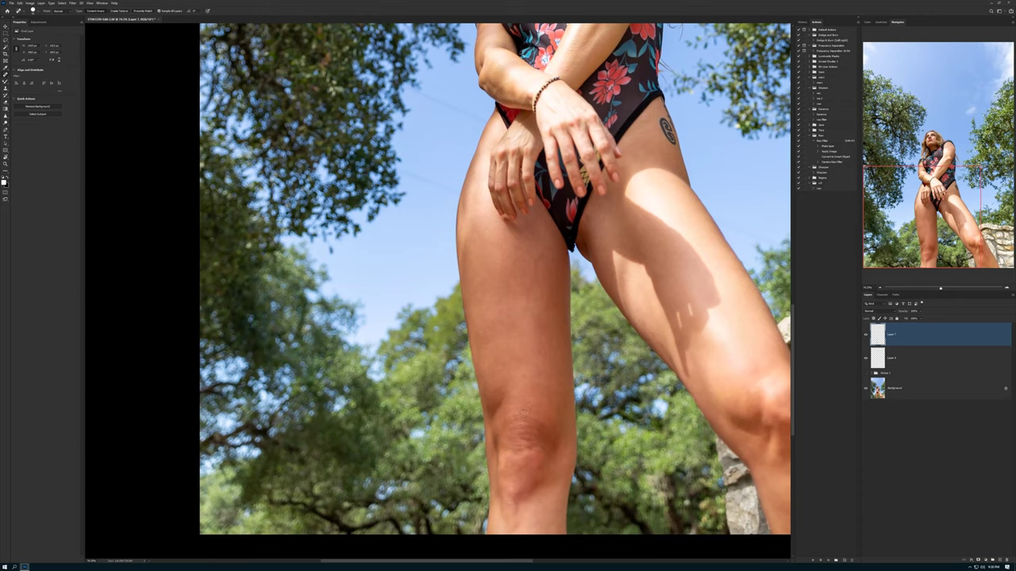
pyautogui.click(516, 415)
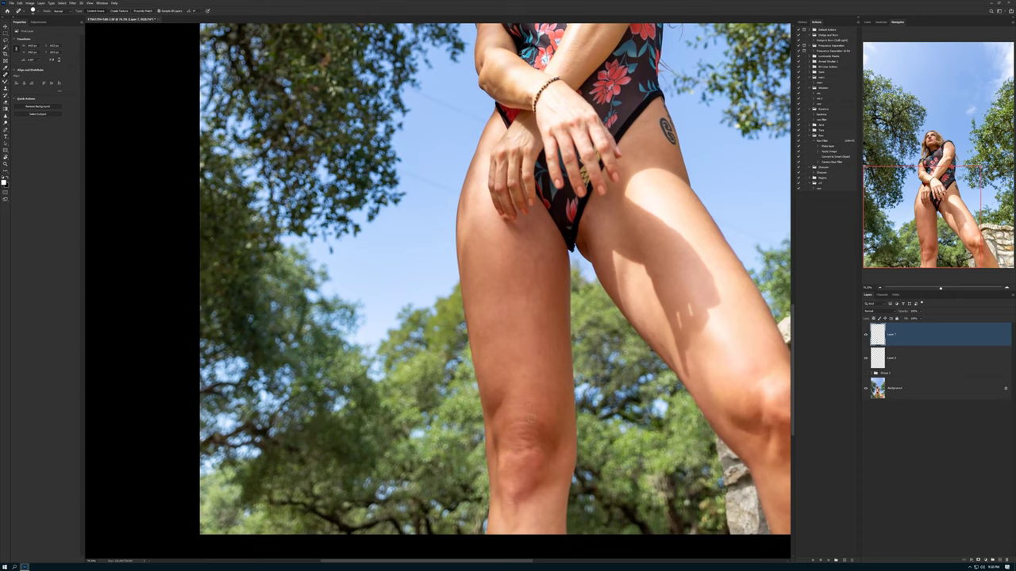
pyautogui.click(537, 427)
pyautogui.scroll(-2, 506, 467)
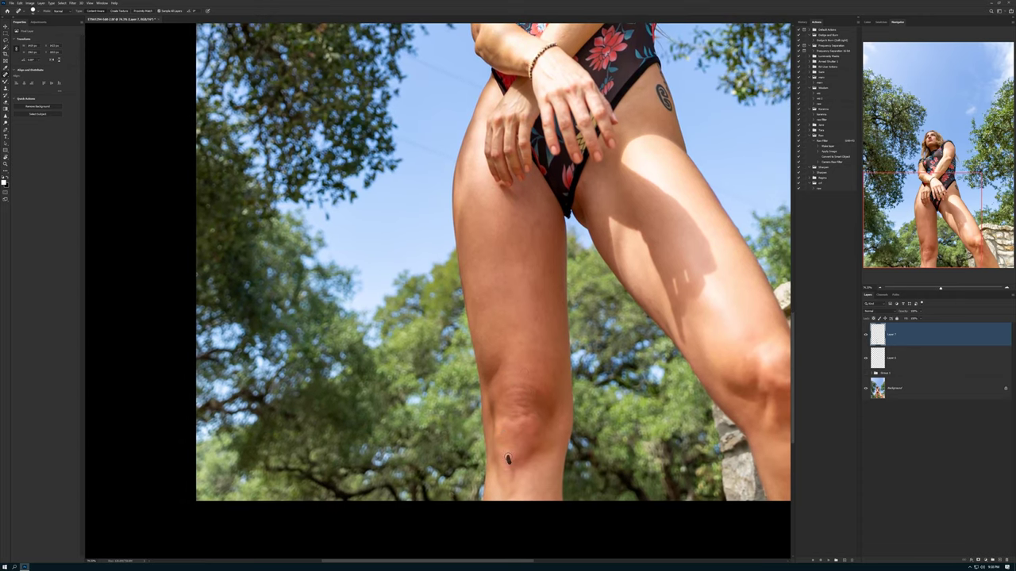
pyautogui.scroll(5, 495, 468)
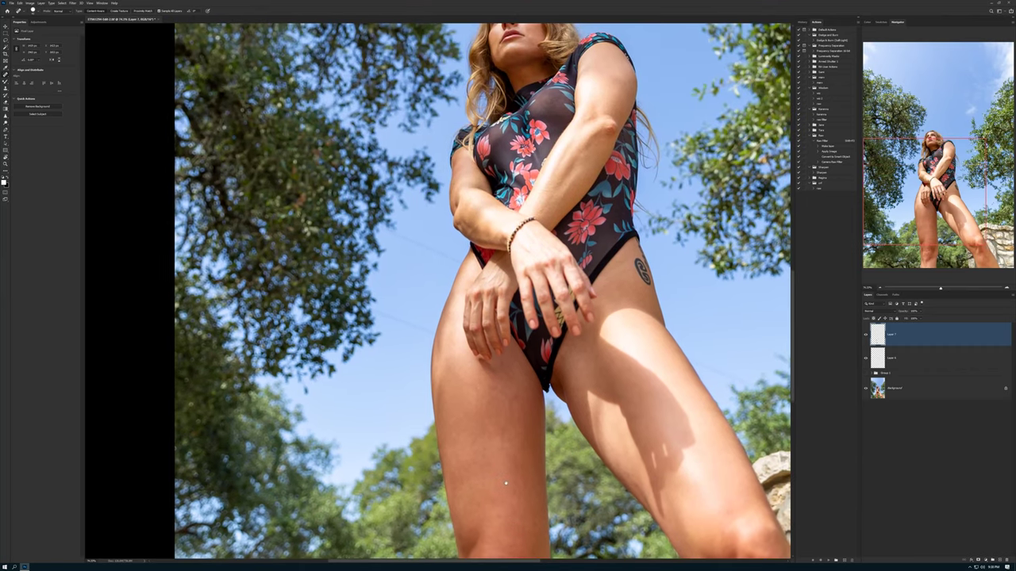
pyautogui.scroll(2, 500, 437)
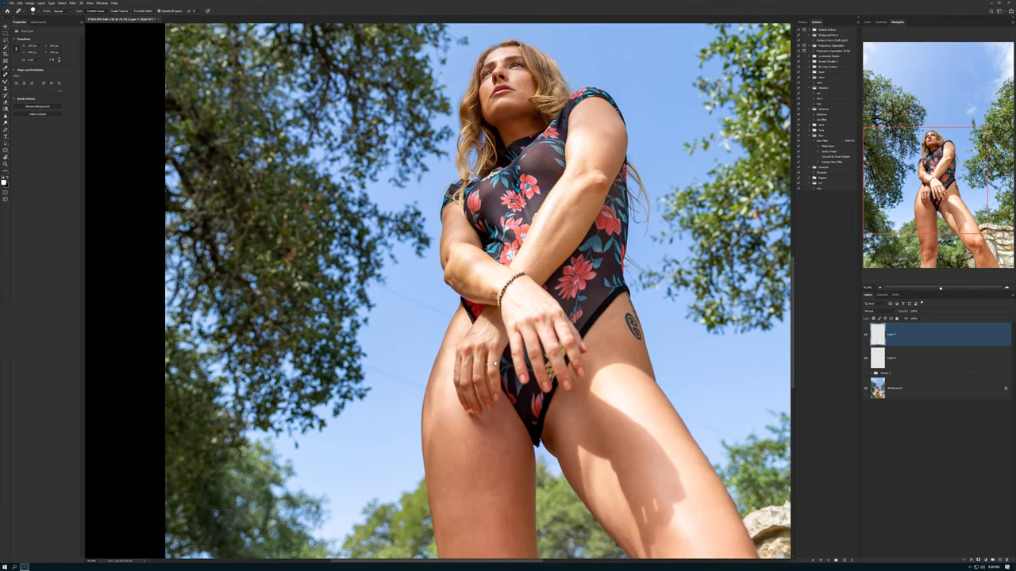
# Remove the dark mark on the finger and the dark mole on the inner thigh
pyautogui.click(456, 371)
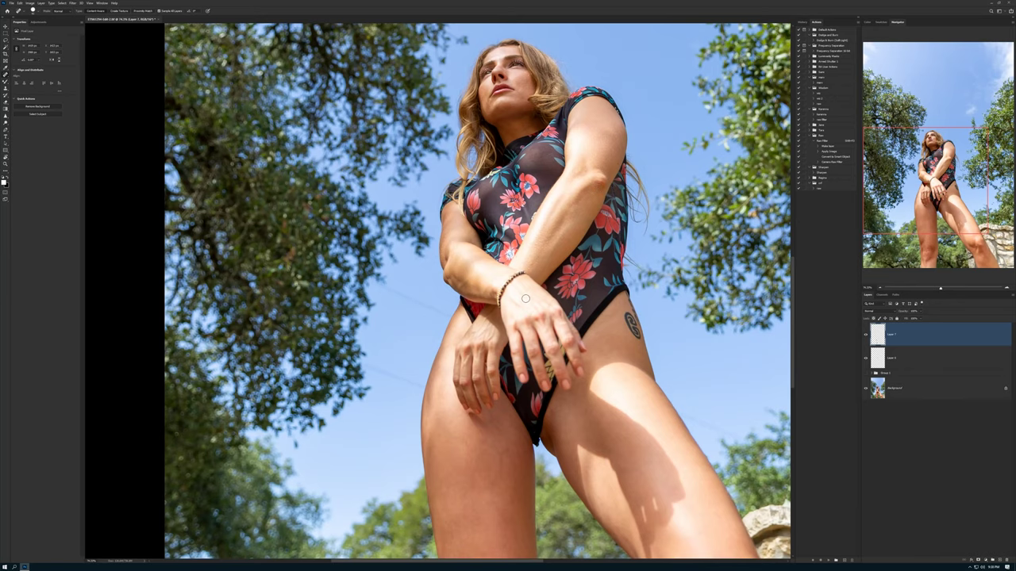
pyautogui.scroll(-3, 525, 298)
pyautogui.hscroll(1, 525, 299)
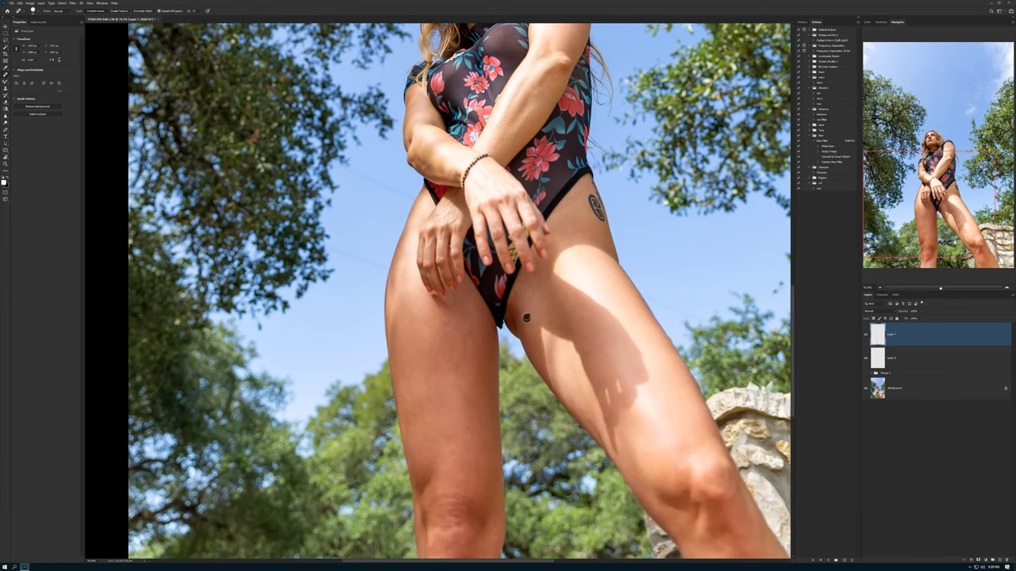
pyautogui.click(526, 316)
pyautogui.scroll(3, 449, 204)
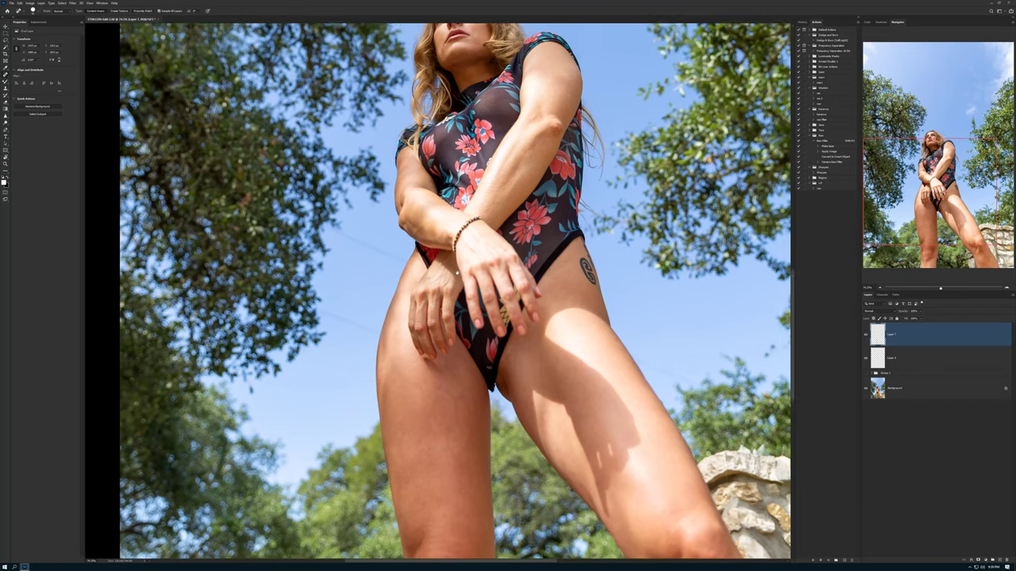
pyautogui.scroll(-4, 449, 278)
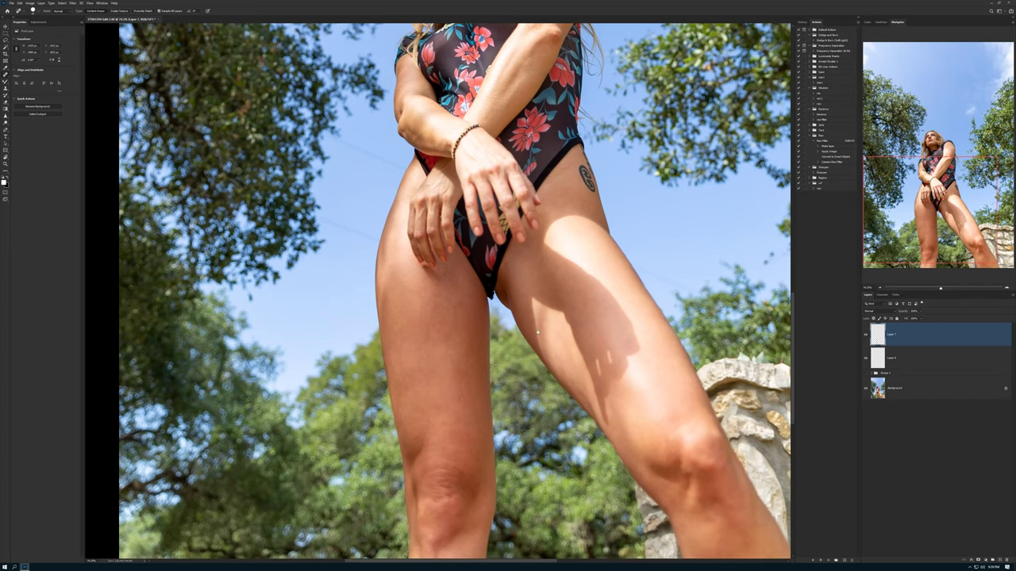
# Heal one more dark mole on the thigh
pyautogui.scroll(2, 538, 332)
pyautogui.hscroll(1, 537, 332)
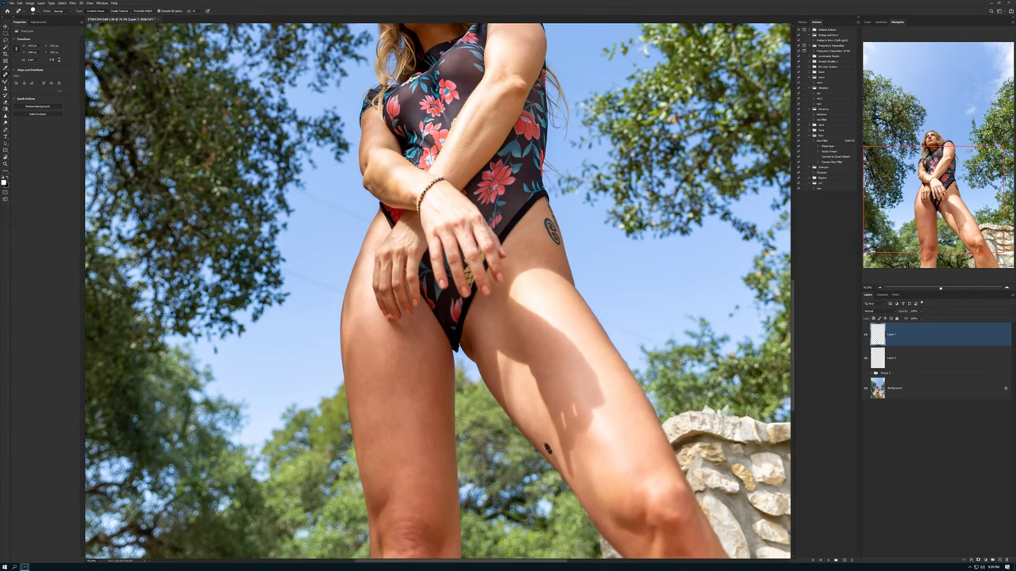
pyautogui.scroll(5, 547, 448)
pyautogui.hscroll(-1, 547, 449)
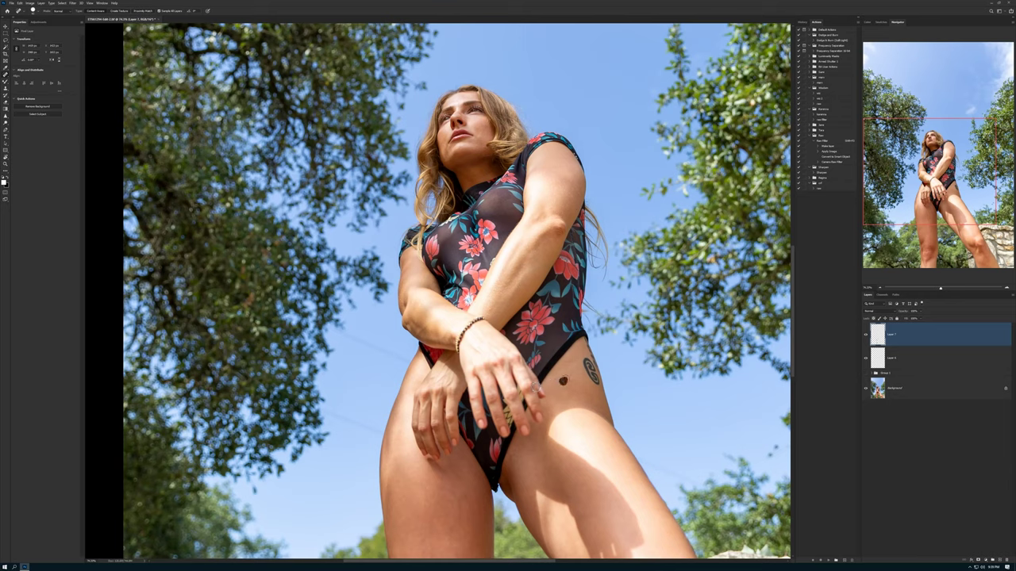
pyautogui.click(564, 381)
pyautogui.scroll(-3, 407, 419)
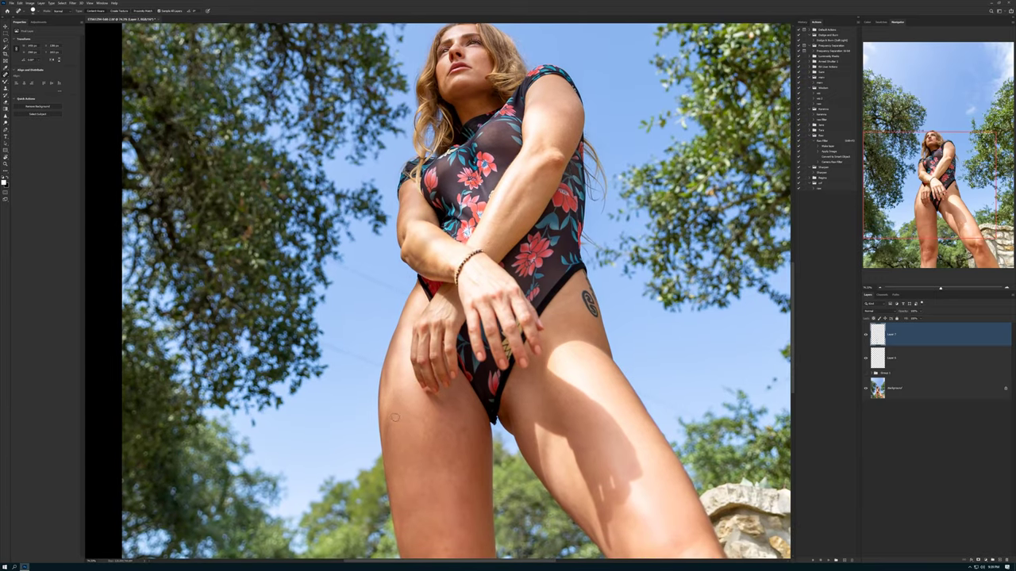
pyautogui.scroll(6, 489, 286)
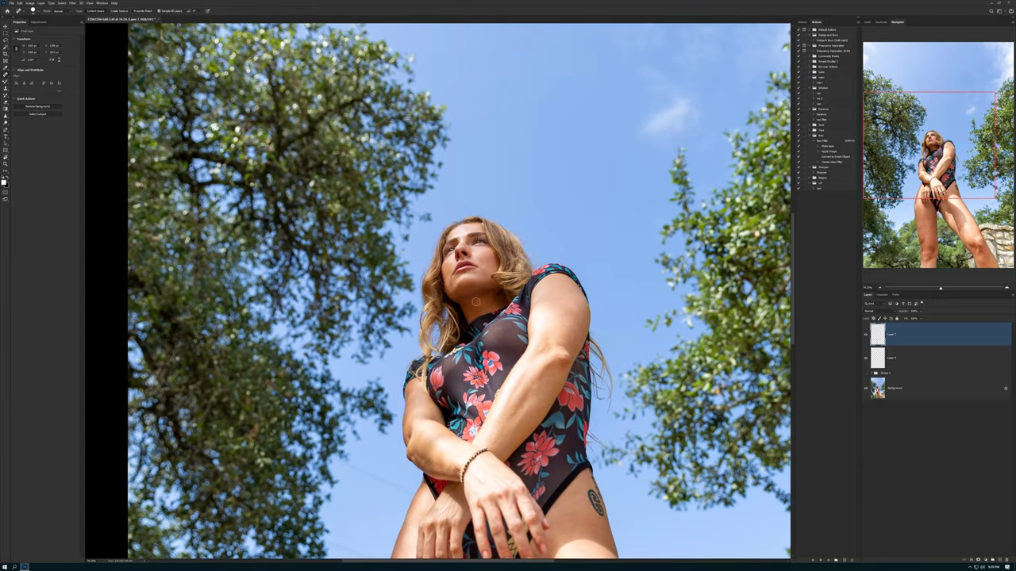
# Zoom in on the face, shrink the brush, and heal three cheek moles and the chin mole
pyautogui.hotkey('ctrl', '+')
pyautogui.scroll(1, 489, 260)
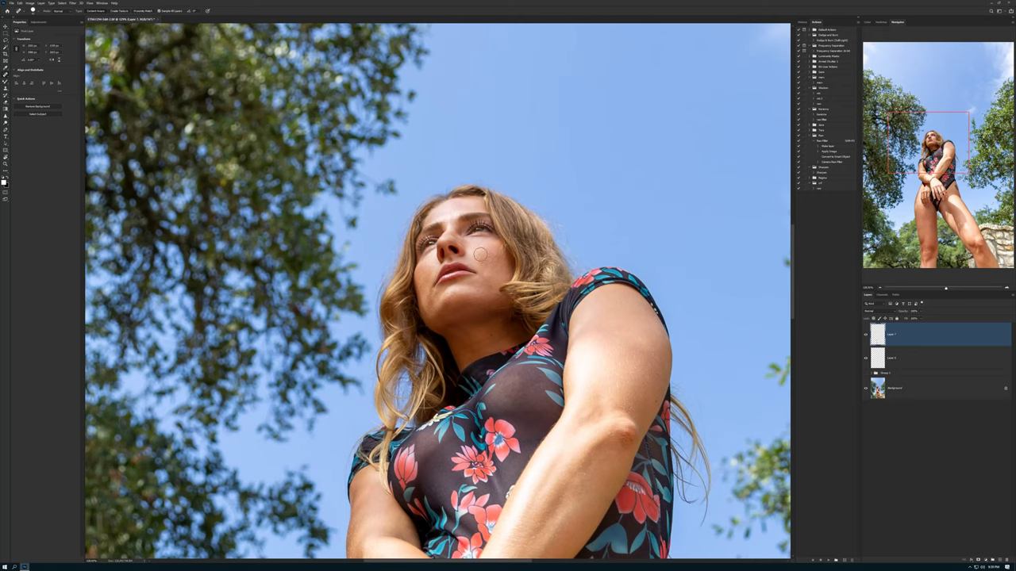
pyautogui.press('[')
pyautogui.press('[')
pyautogui.click(490, 258)
pyautogui.click(494, 253)
pyautogui.click(480, 257)
pyautogui.click(447, 295)
pyautogui.scroll(-3, 468, 248)
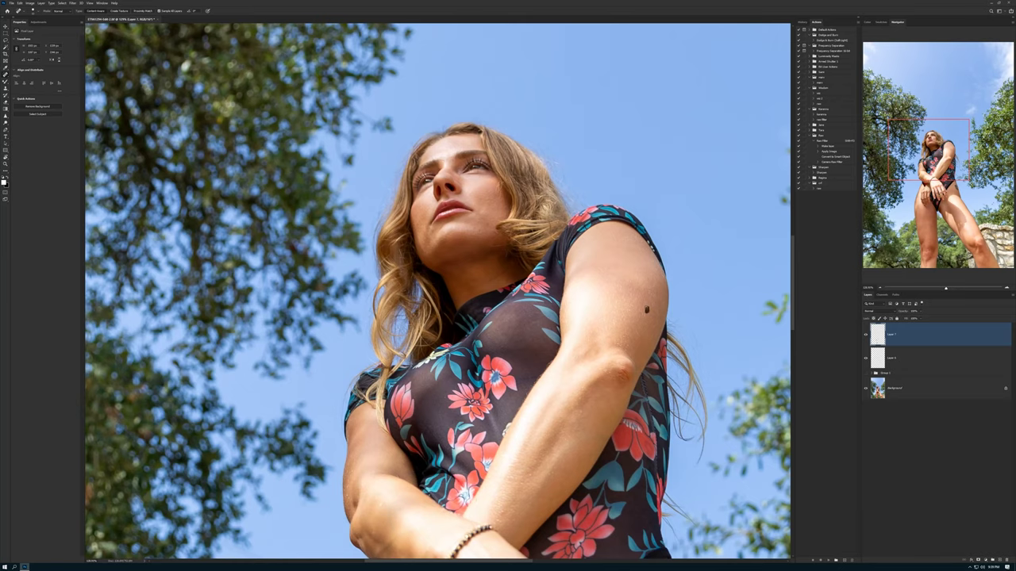
pyautogui.scroll(-5, 638, 316)
pyautogui.hscroll(1, 465, 347)
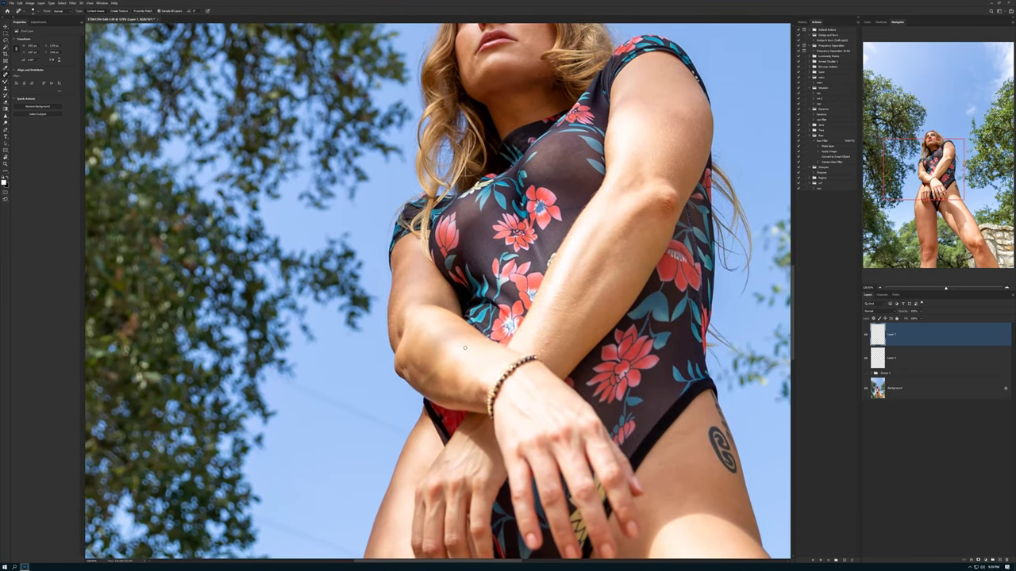
pyautogui.scroll(-7, 429, 337)
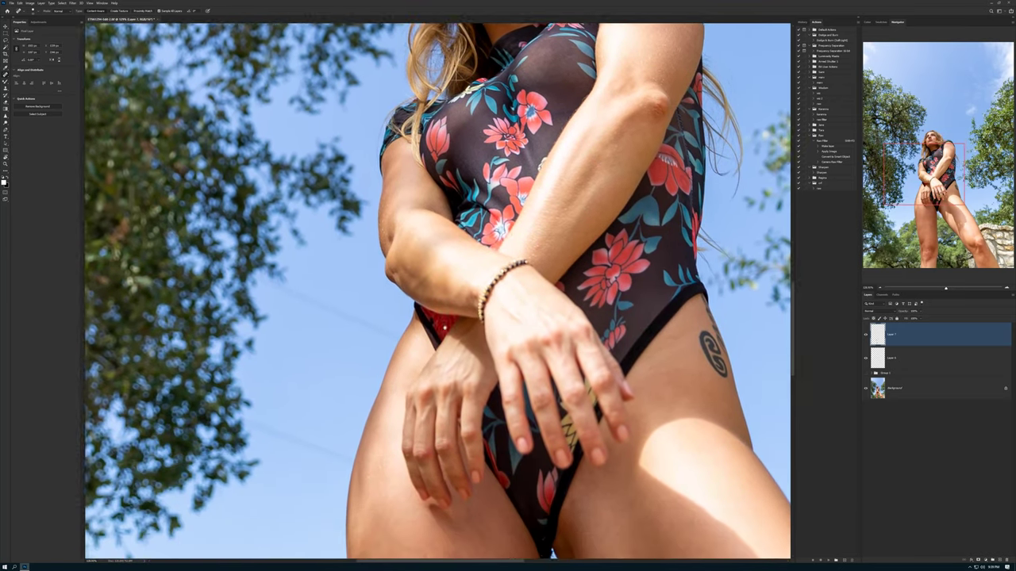
pyautogui.scroll(-2, 472, 309)
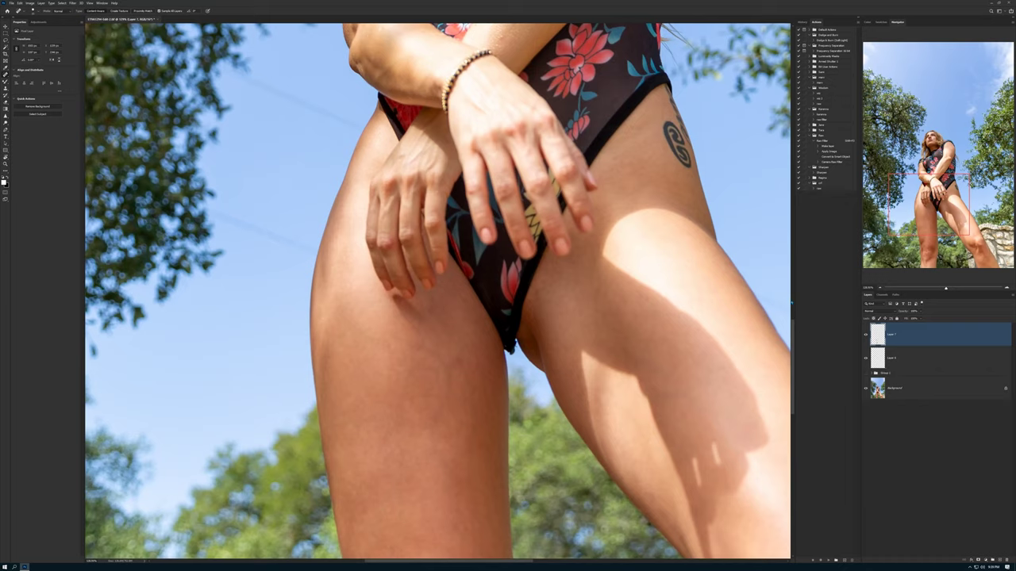
pyautogui.scroll(-6, 605, 397)
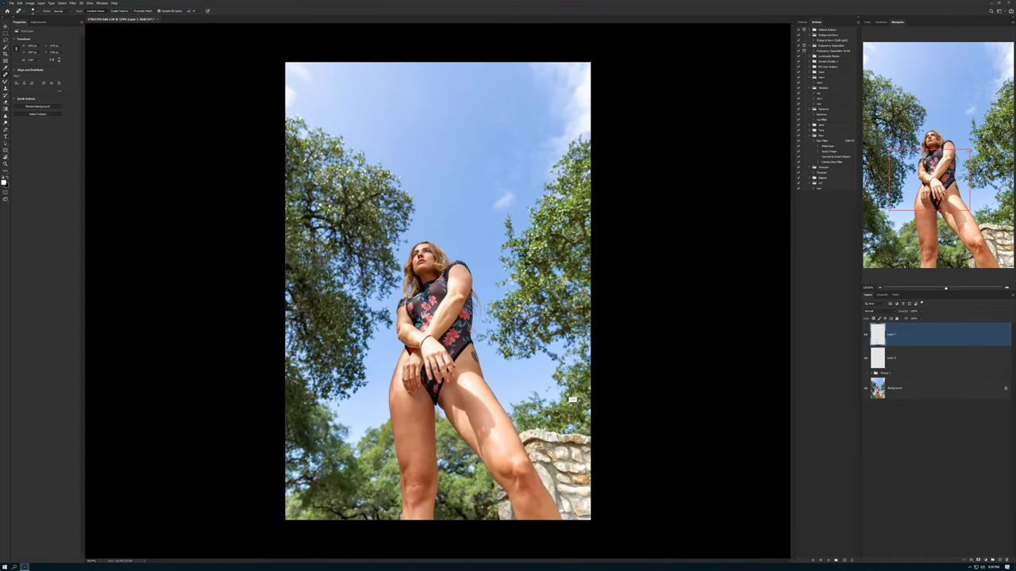
# Add blank Layer 8 on top and rename it 'Dodge & Burn'
pyautogui.scroll(-4, 572, 399)
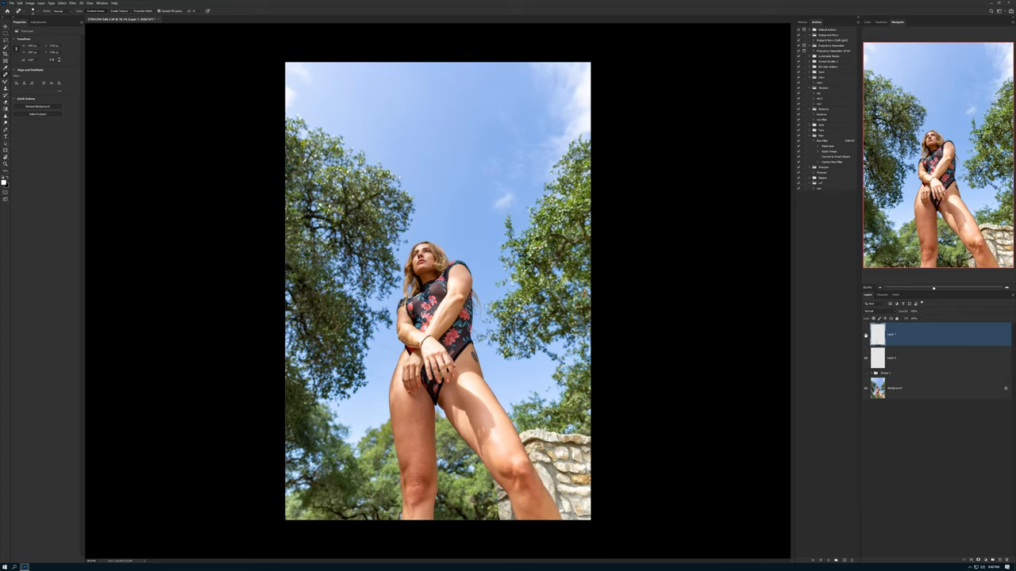
pyautogui.scroll(5, 467, 337)
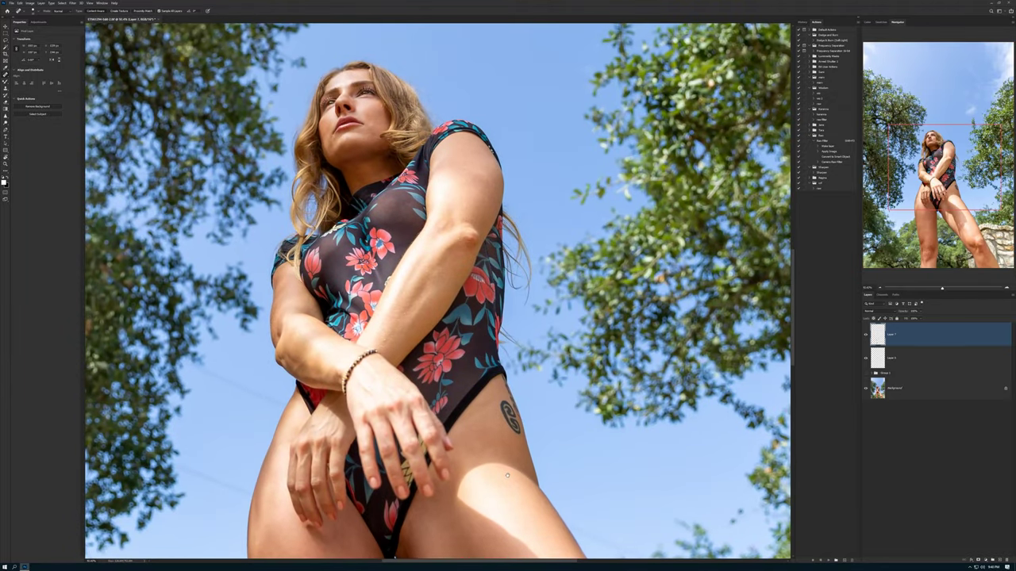
pyautogui.moveTo(507, 475); pyautogui.dragTo(500, 359)
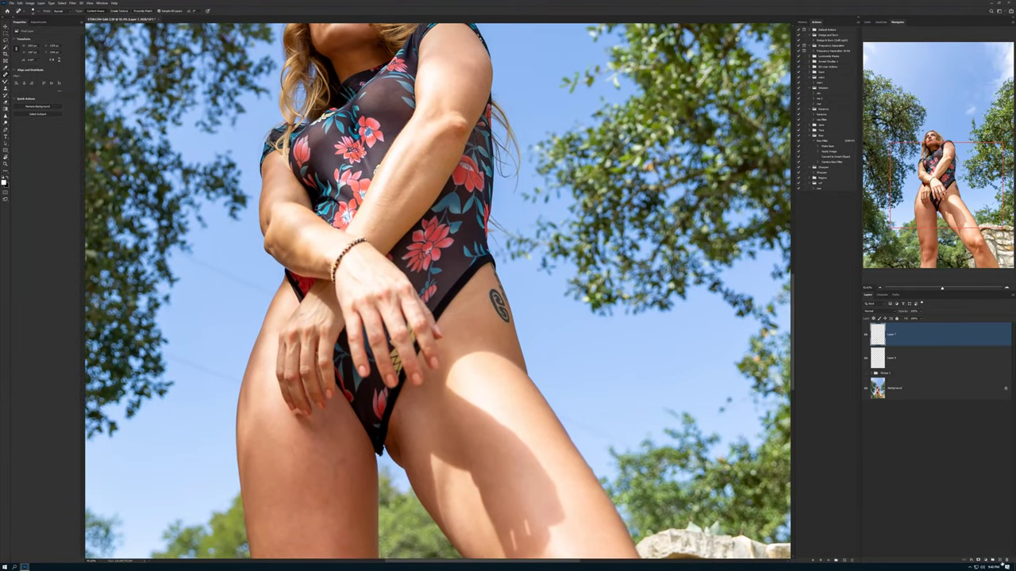
pyautogui.hotkey('ctrl', 'shift', 'alt', 'n')
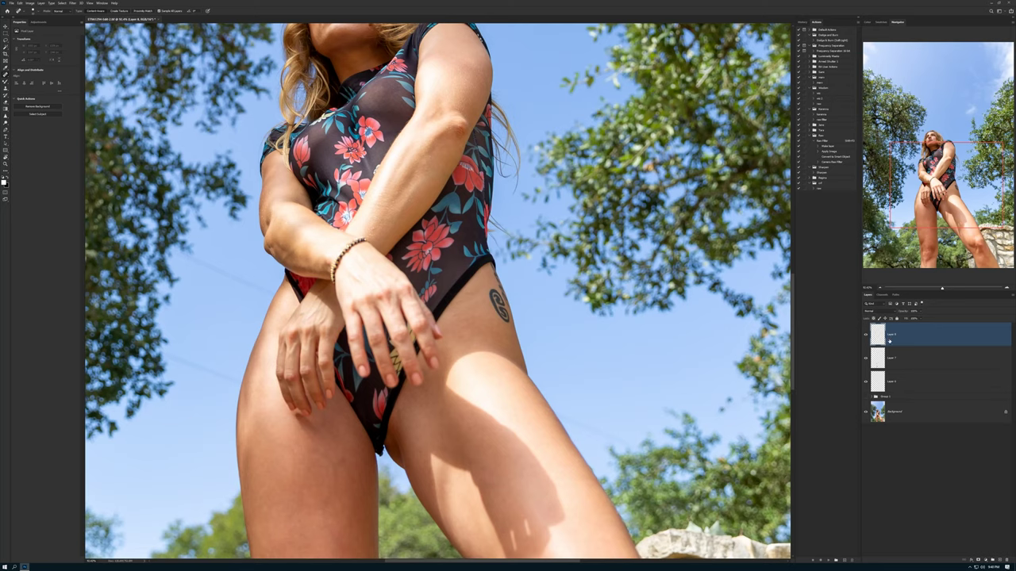
pyautogui.doubleClick(892, 336)
pyautogui.write('Dodge & Burn')
pyautogui.press('Return')
# Adjust the brush size and switch to the Clone Stamp Tool sampling all layers
pyautogui.scroll(2, 397, 421)
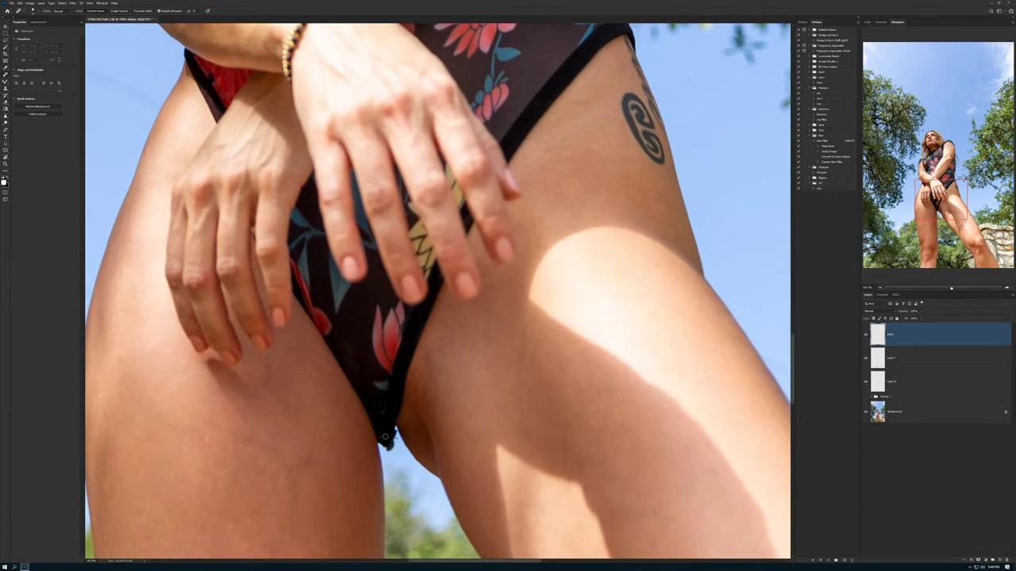
pyautogui.press(']')
pyautogui.press(']')
pyautogui.press(']')
pyautogui.press('[')
pyautogui.press('s')
pyautogui.scroll(1, 393, 433)
pyautogui.scroll(1, 404, 432)
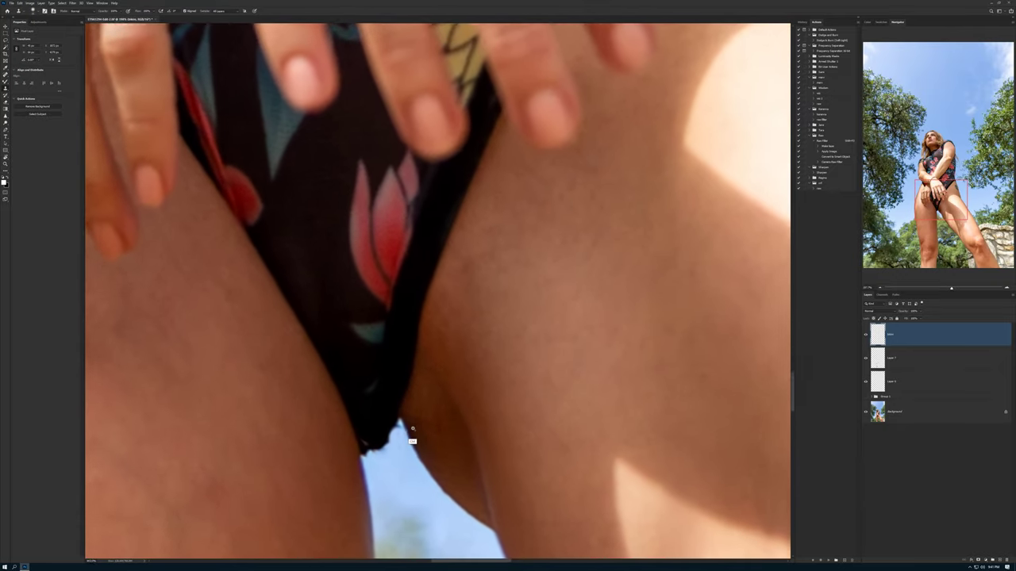
pyautogui.press('[')
pyautogui.press('[')
pyautogui.press('[')
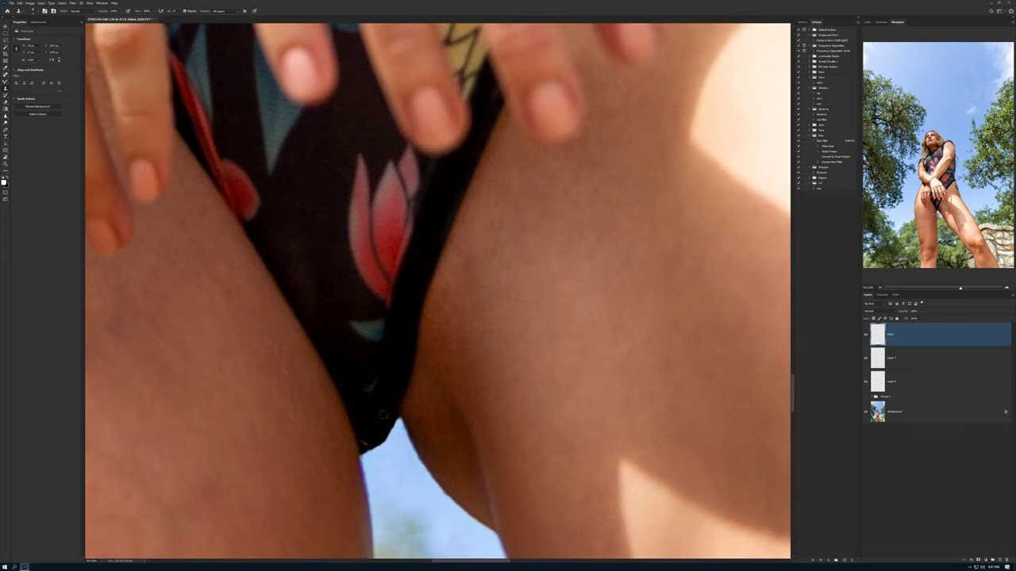
pyautogui.scroll(-3, 356, 412)
pyautogui.scroll(-2, 340, 441)
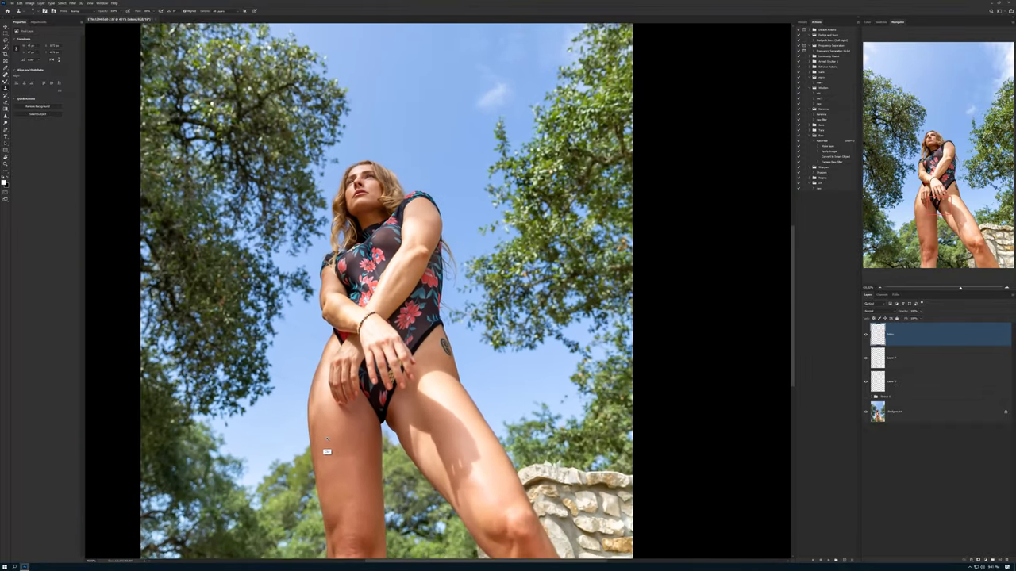
pyautogui.scroll(1, 326, 442)
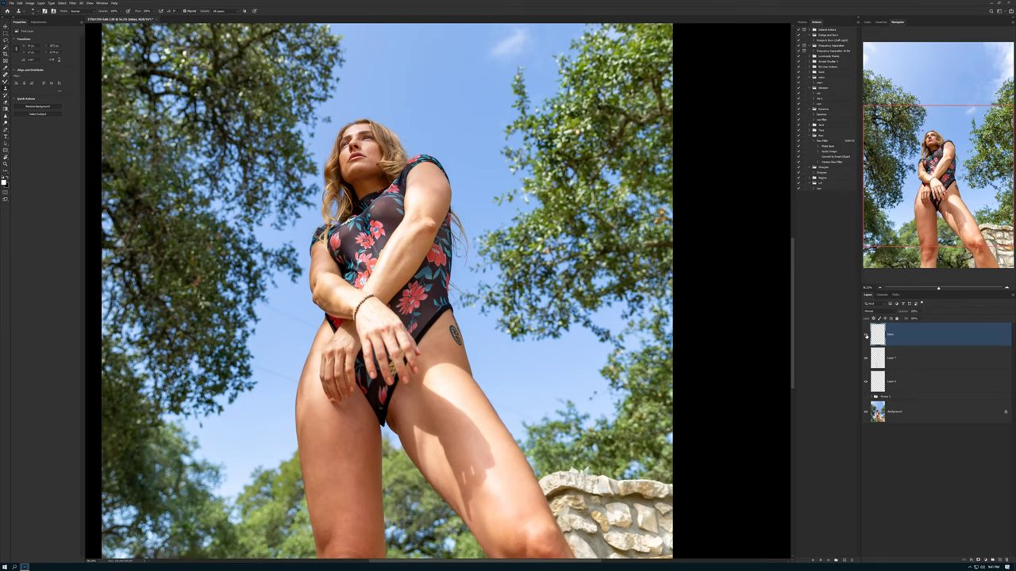
pyautogui.click(866, 335)
pyautogui.click(866, 335)
# Run the Frequency Separation action, accept its Gaussian Blur, and select the blurred layer in the group
pyautogui.click(846, 52)
pyautogui.click(827, 561)
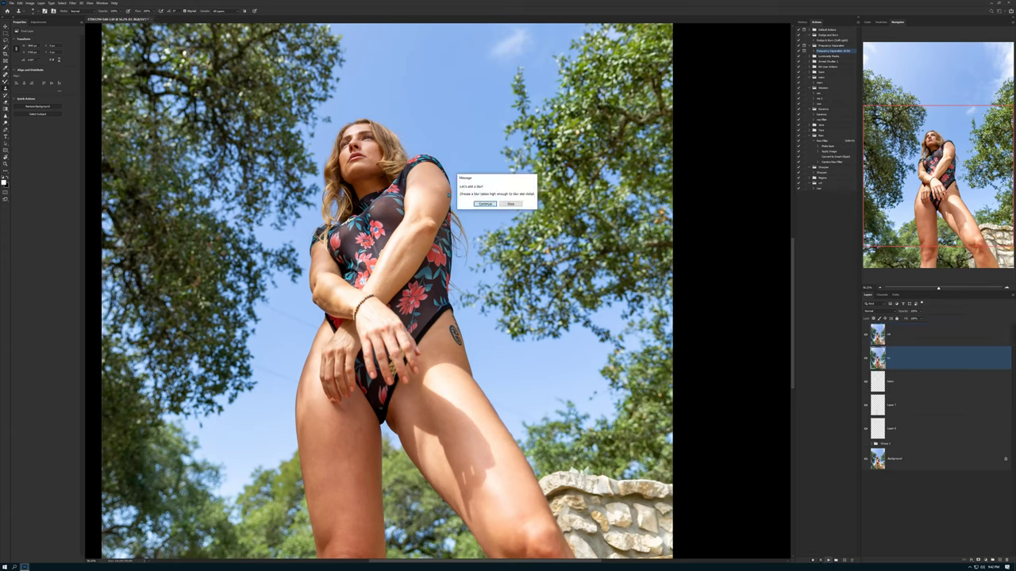
pyautogui.click(486, 204)
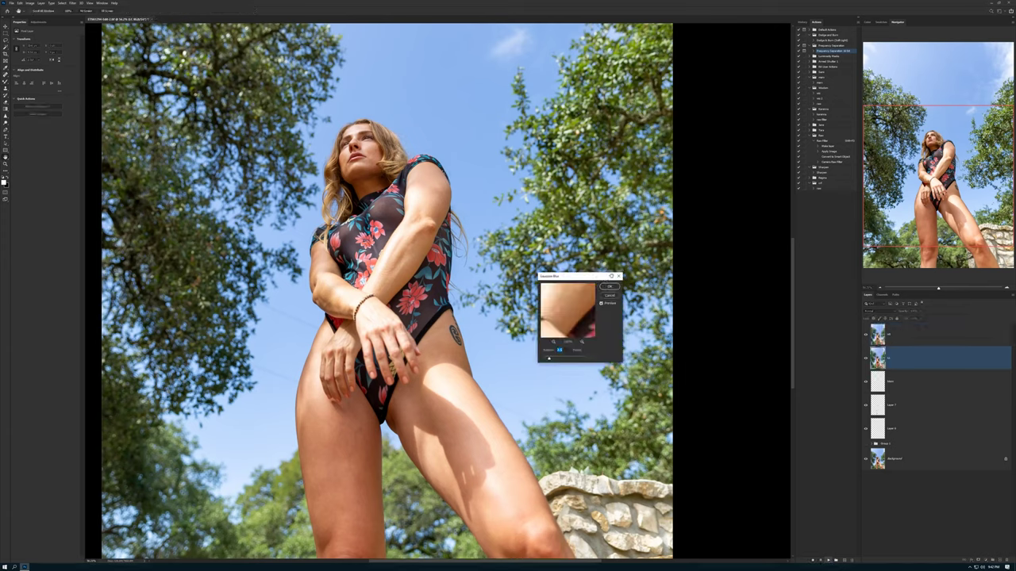
pyautogui.click(608, 286)
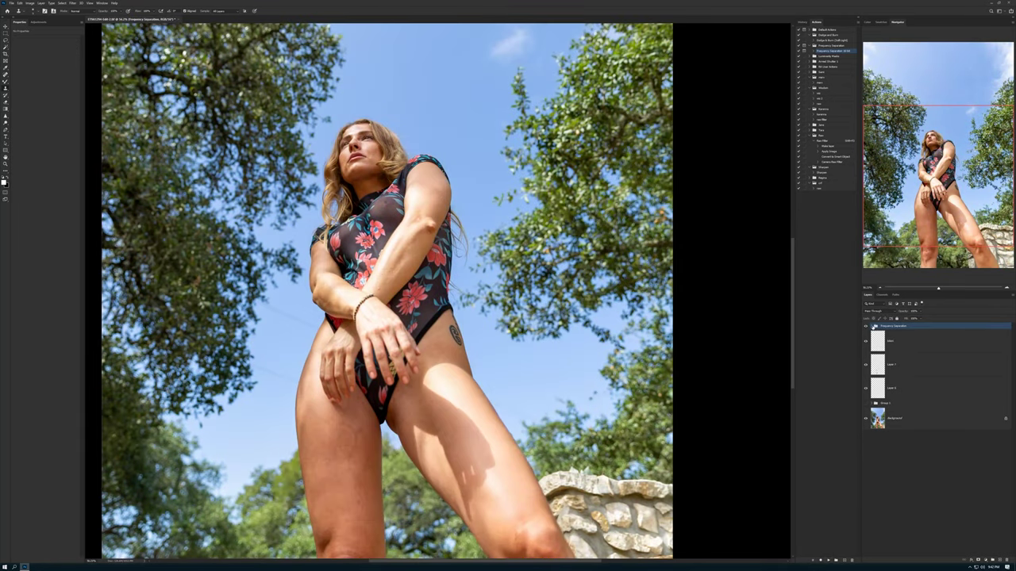
pyautogui.click(875, 327)
pyautogui.click(913, 384)
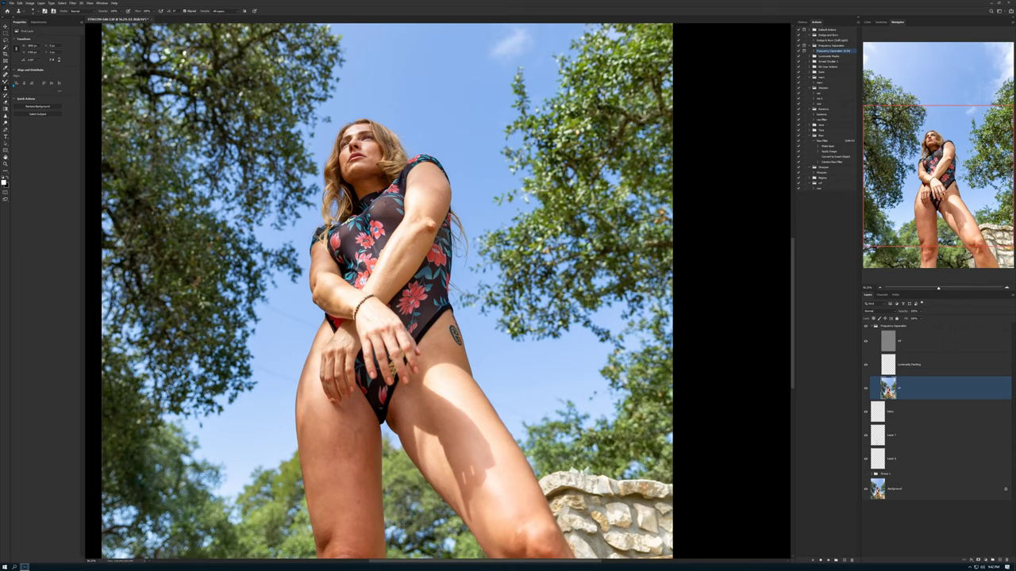
# Select the Mixer Brush Tool from the brush flyout with Sample All Layers on
pyautogui.hotkey('shift', 'b')
pyautogui.hotkey('shift', 'b')
pyautogui.click(4, 83)
pyautogui.click(32, 96)
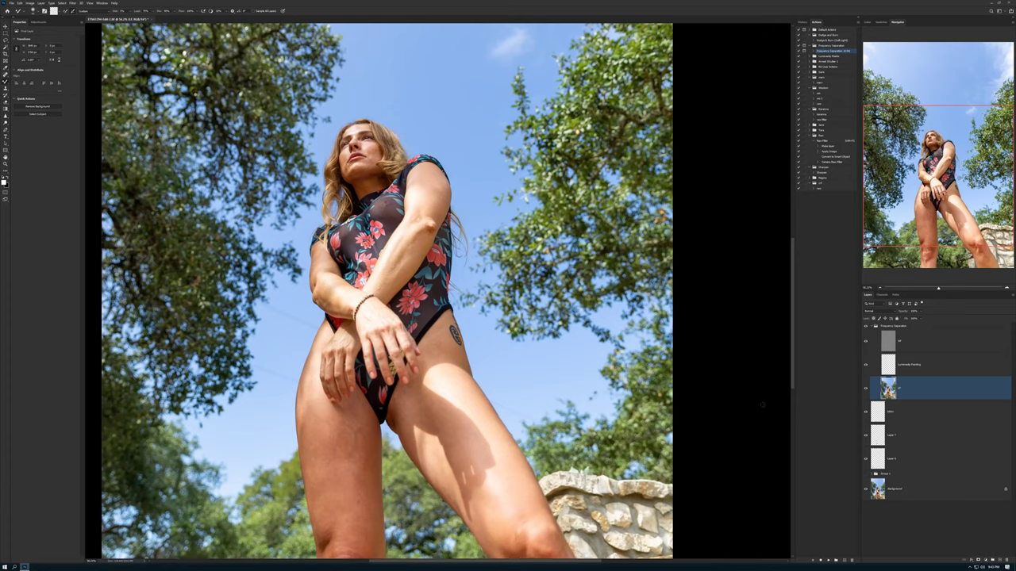
# Pan across the legs and torso to bring the upper thighs into view
pyautogui.scroll(3, 420, 388)
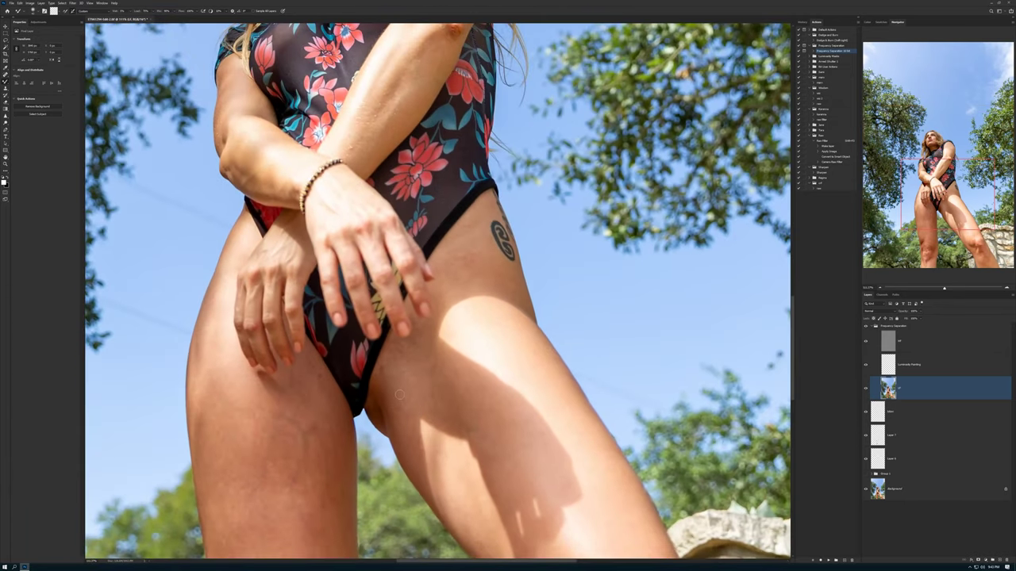
pyautogui.scroll(-1, 406, 348)
pyautogui.scroll(-1, 406, 347)
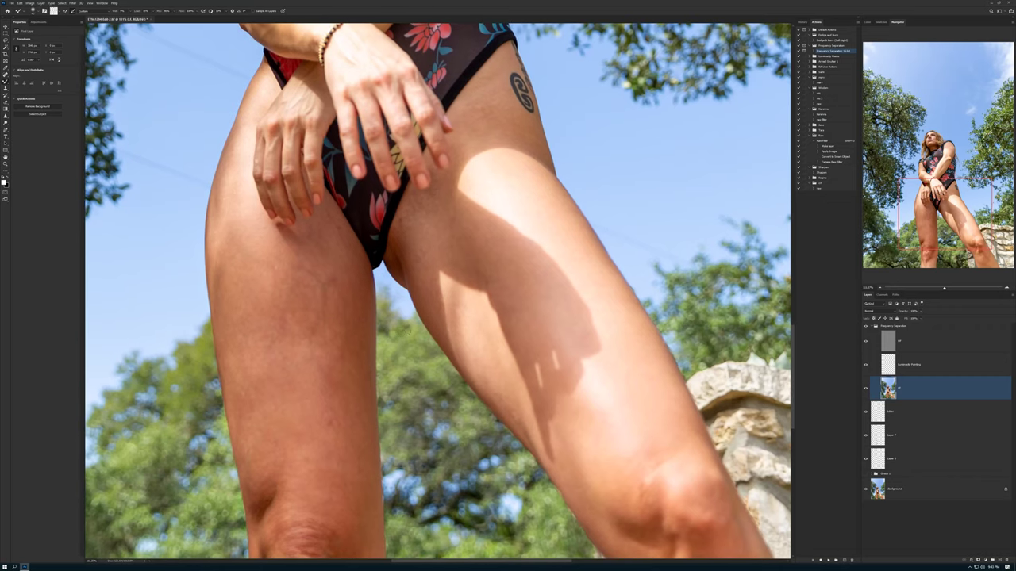
pyautogui.scroll(1, 330, 413)
pyautogui.scroll(-2, 333, 409)
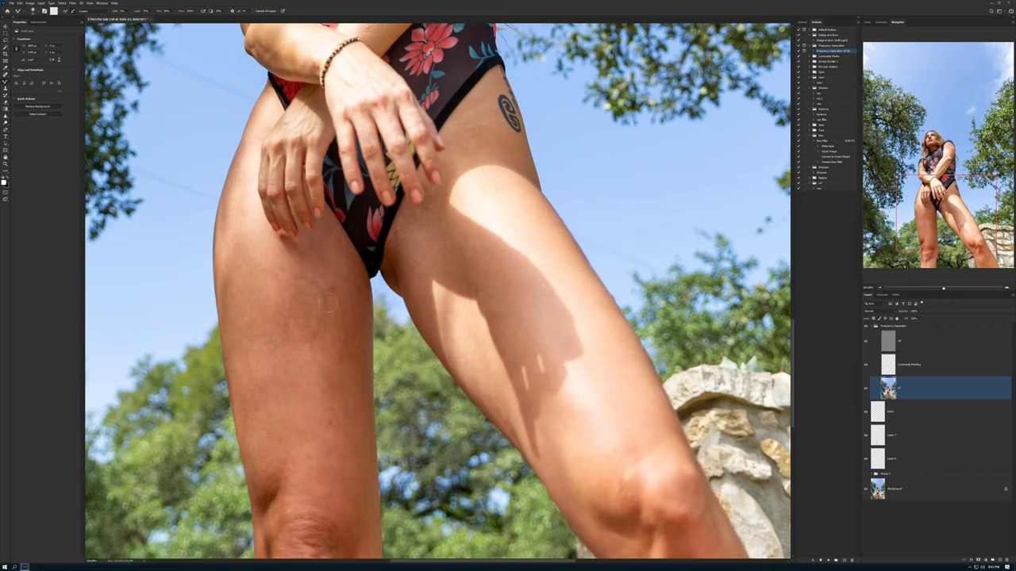
pyautogui.scroll(-5, 312, 325)
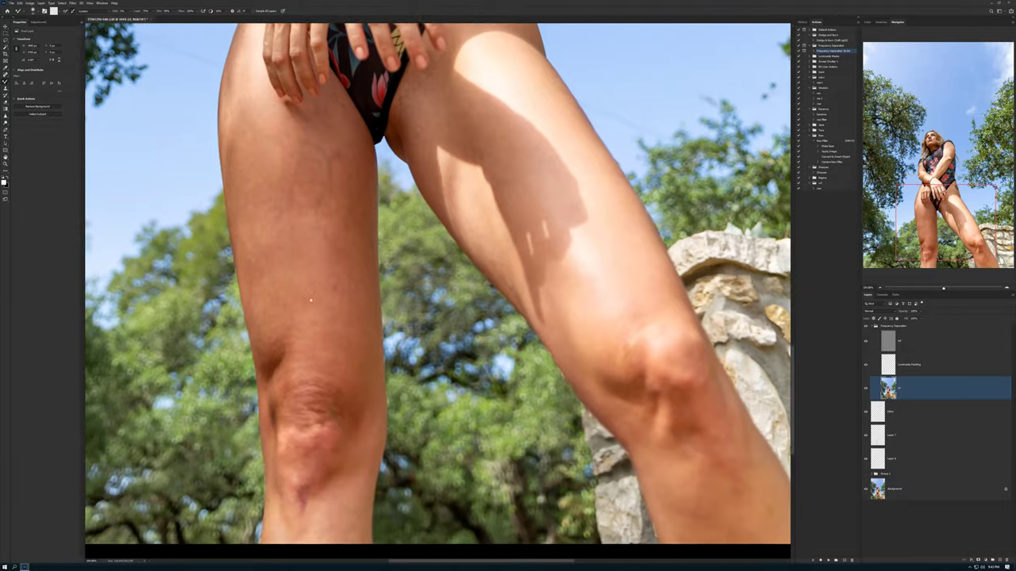
pyautogui.hscroll(-3, 512, 328)
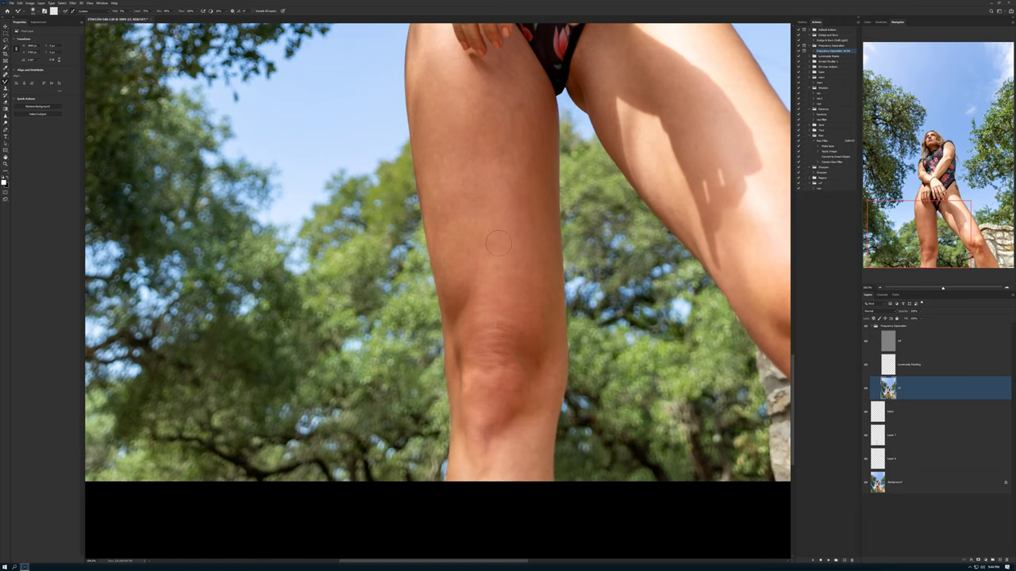
pyautogui.scroll(3, 498, 243)
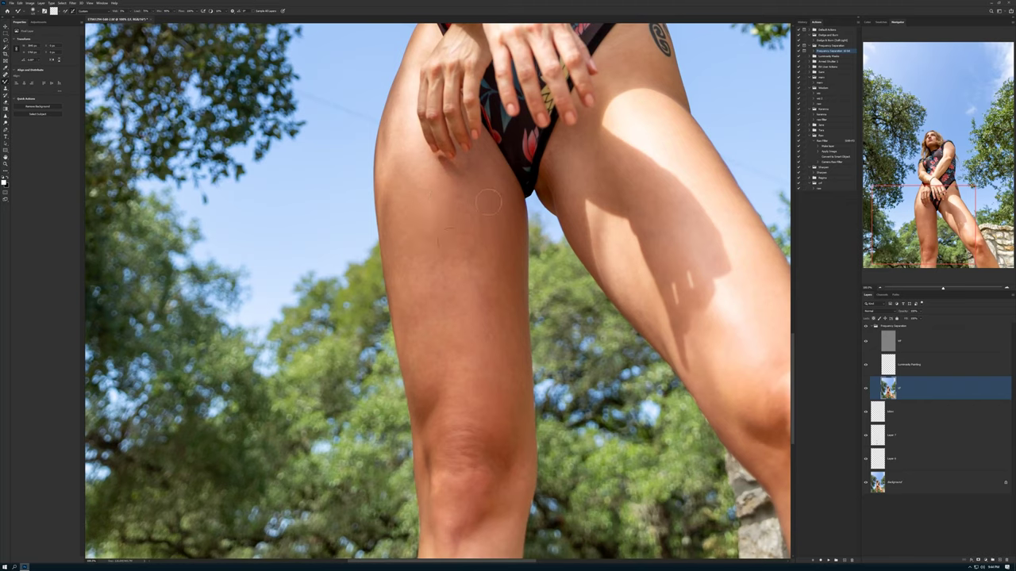
pyautogui.moveTo(506, 246); pyautogui.dragTo(443, 306)
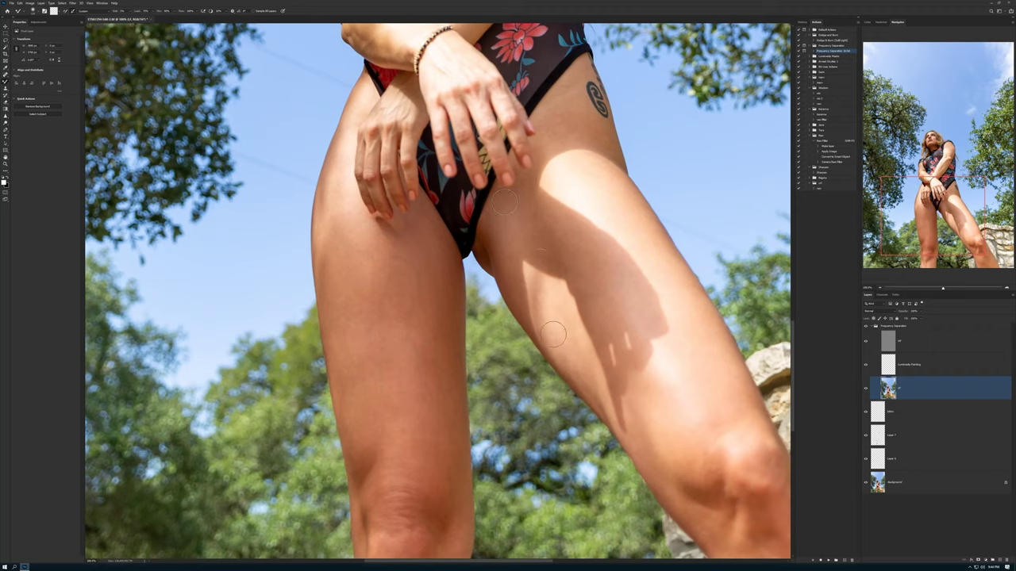
pyautogui.hscroll(3, 659, 450)
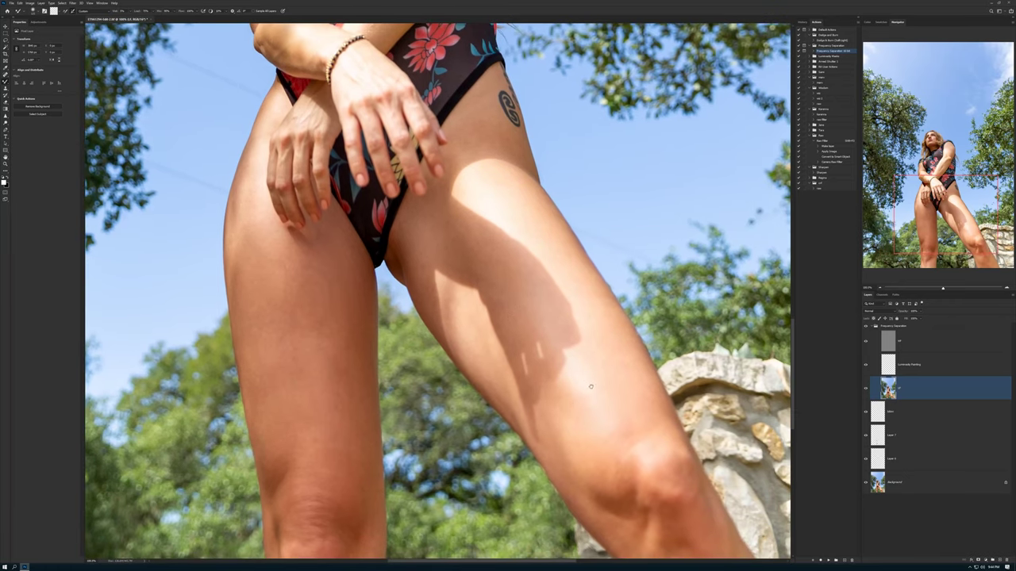
pyautogui.scroll(-5, 560, 352)
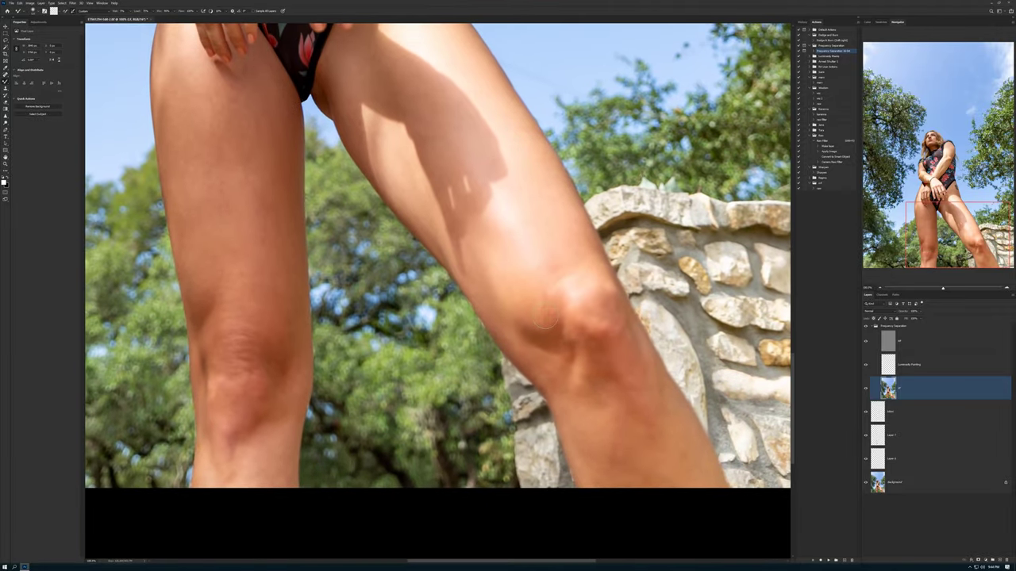
pyautogui.scroll(10, 546, 316)
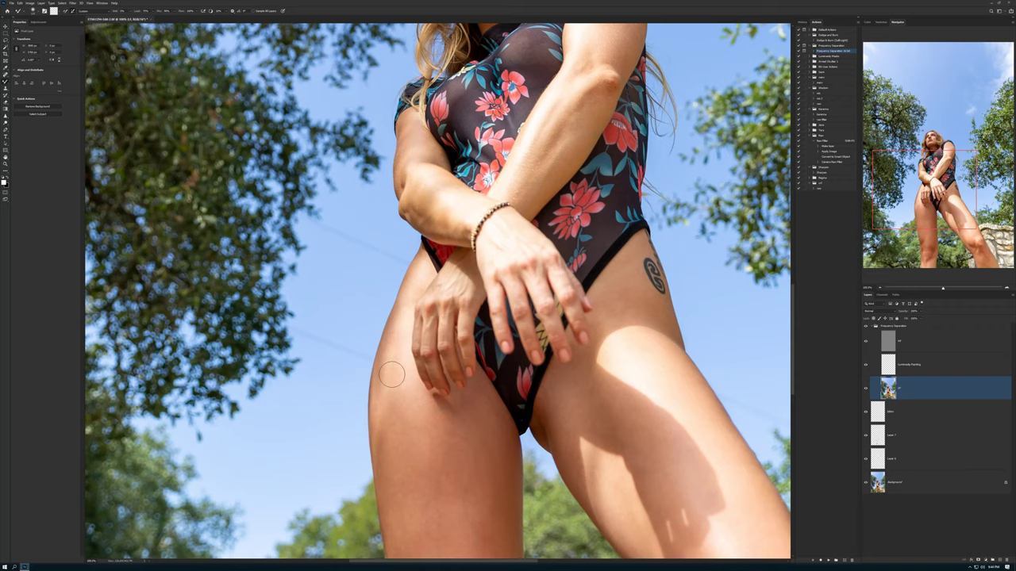
pyautogui.scroll(5, 397, 373)
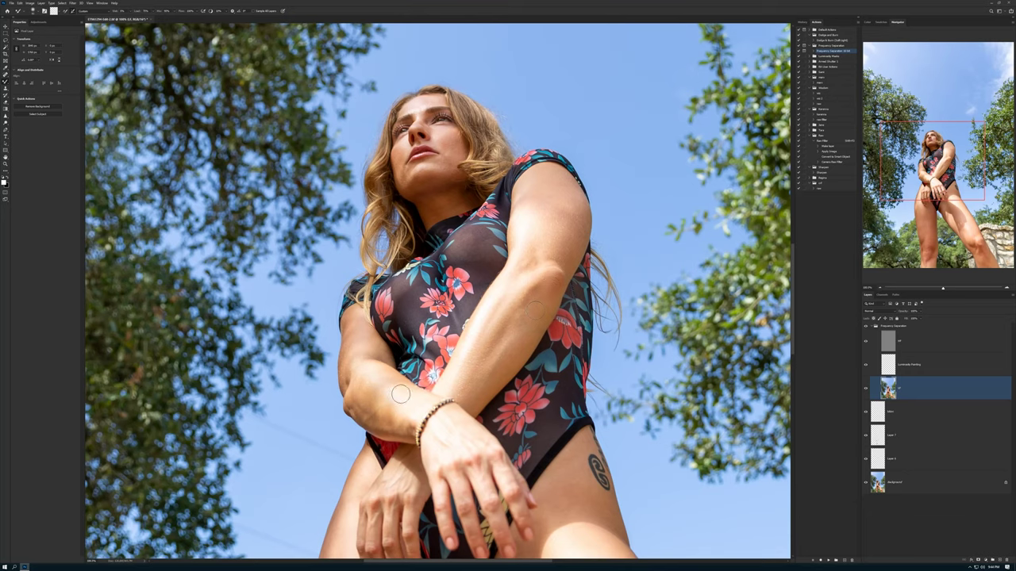
pyautogui.scroll(5, 461, 373)
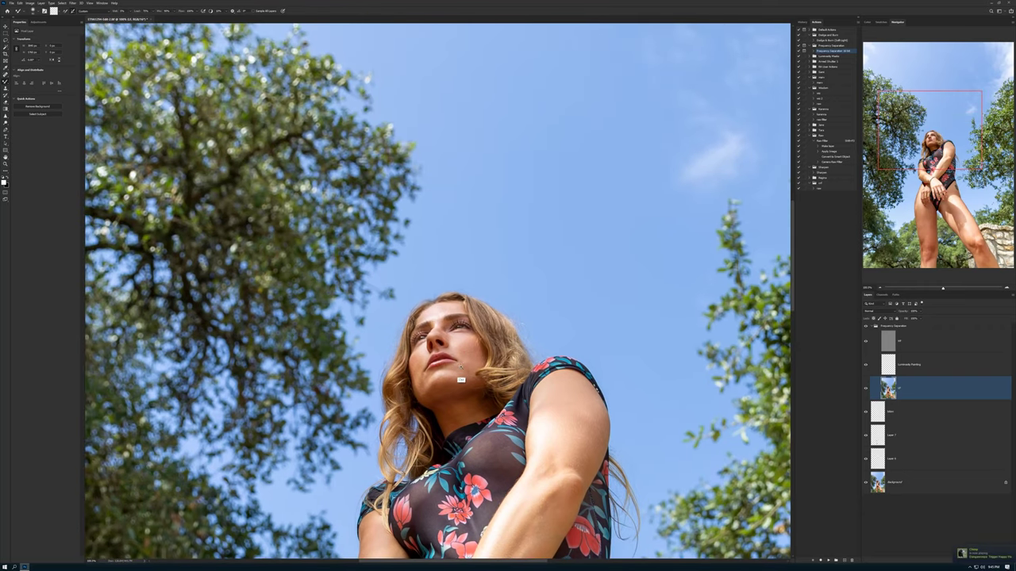
pyautogui.scroll(1, 464, 365)
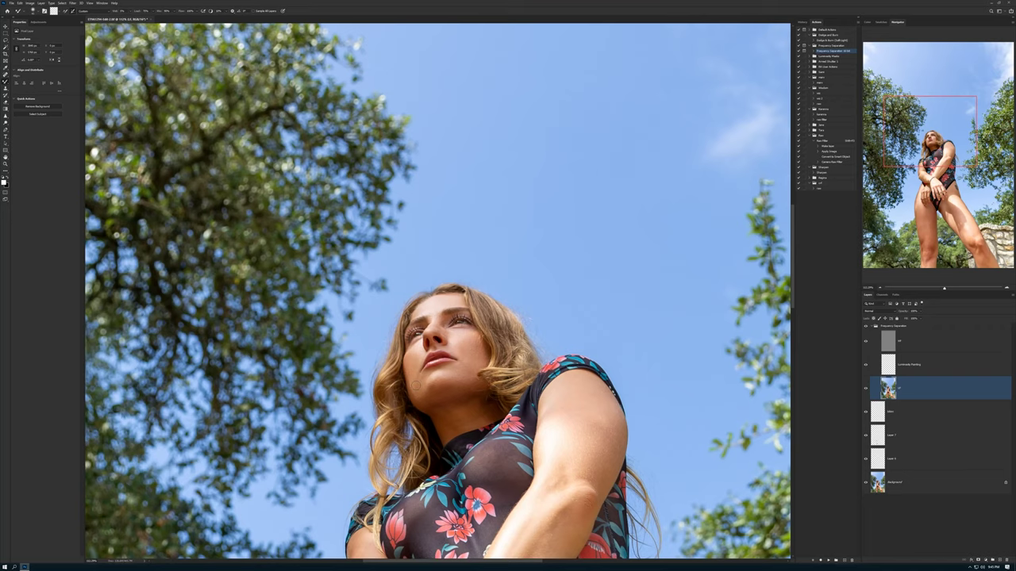
pyautogui.scroll(-2, 432, 375)
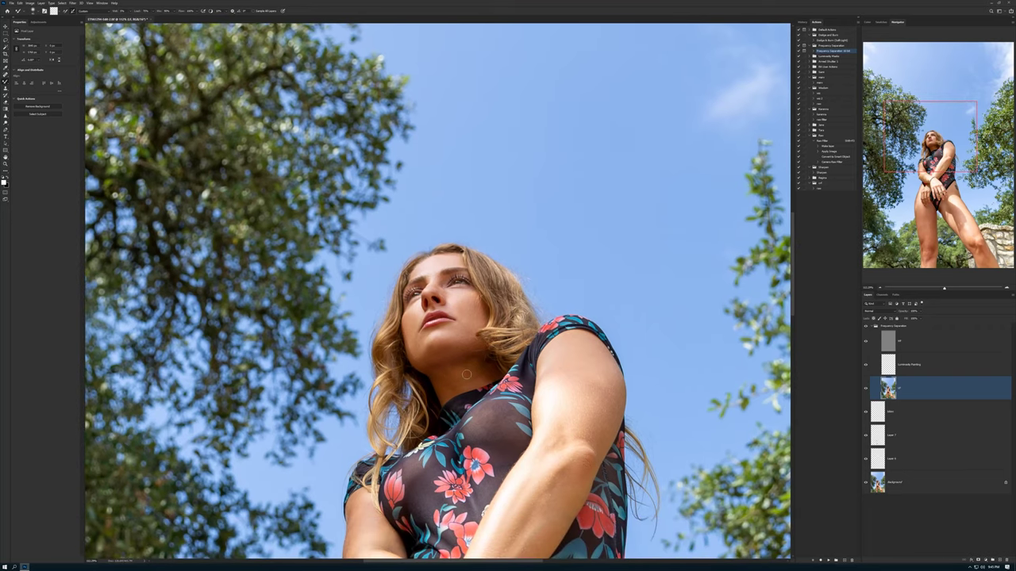
pyautogui.moveTo(710, 273); pyautogui.dragTo(683, 46)
pyautogui.scroll(-6, 463, 309)
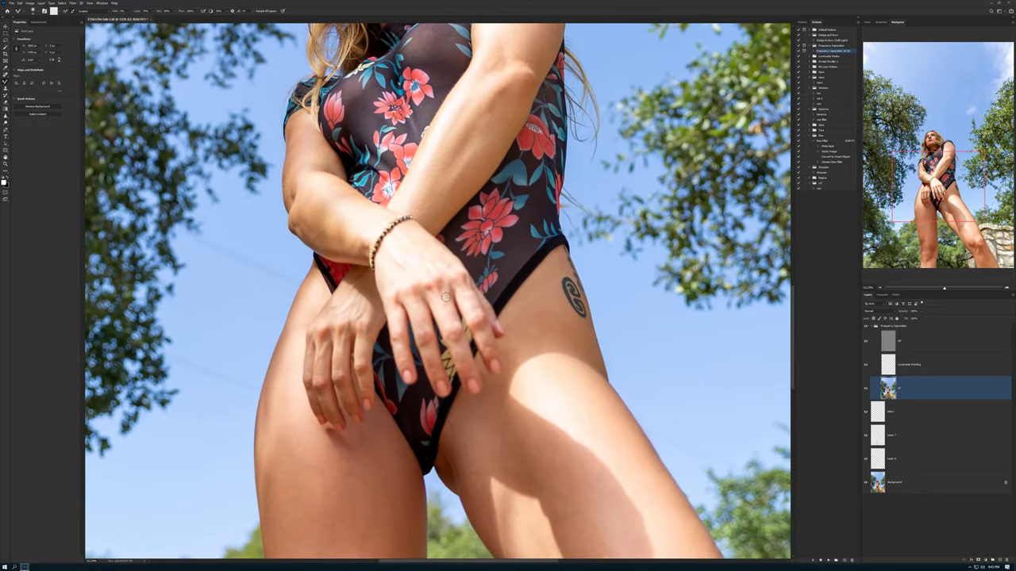
pyautogui.scroll(-5, 365, 357)
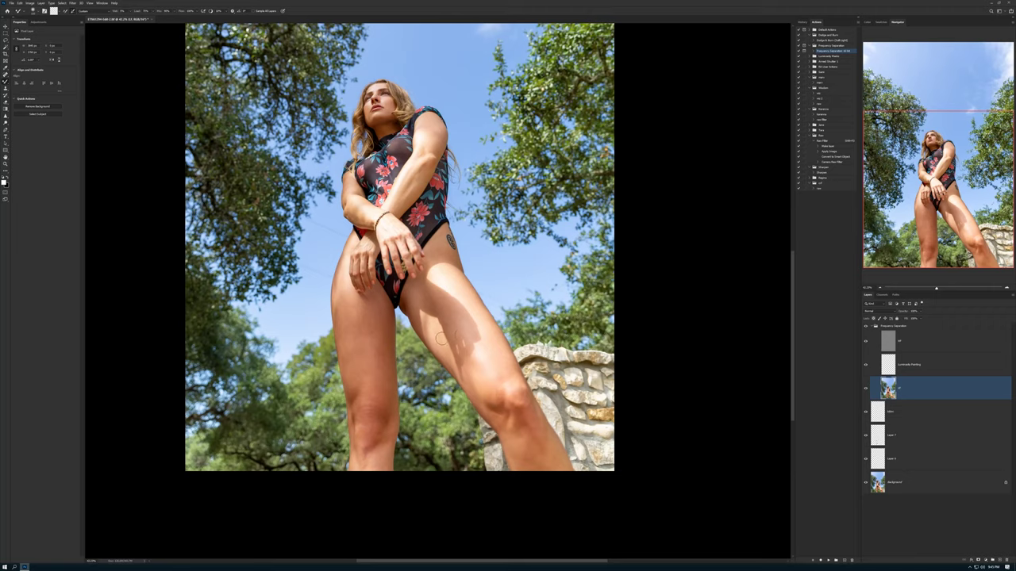
# Zoom out to the whole photo and toggle the Frequency Separation group's visibility three times to compare
pyautogui.hotkey('ctrl', '-')
pyautogui.hotkey('ctrl', '-')
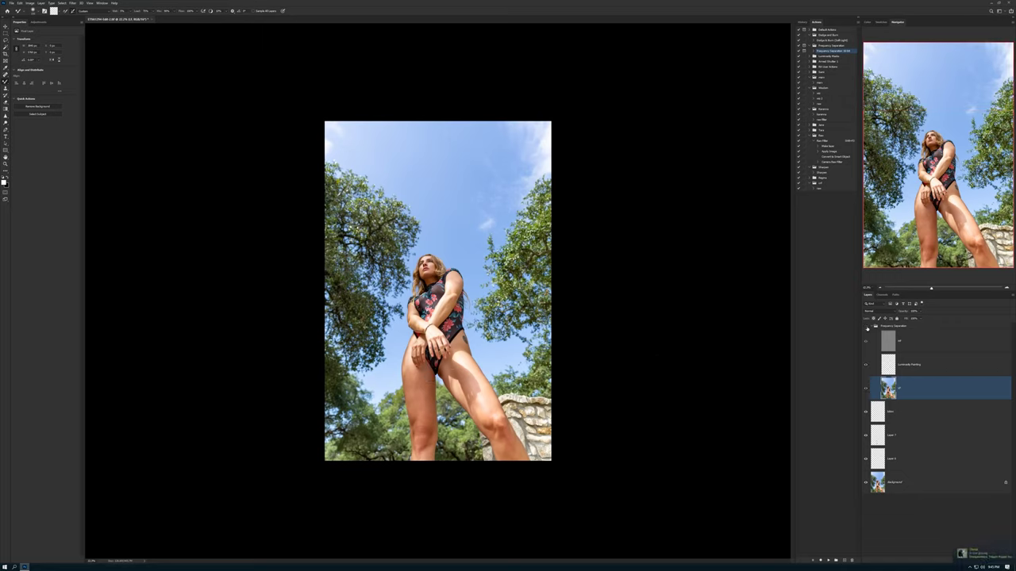
pyautogui.scroll(3, 503, 317)
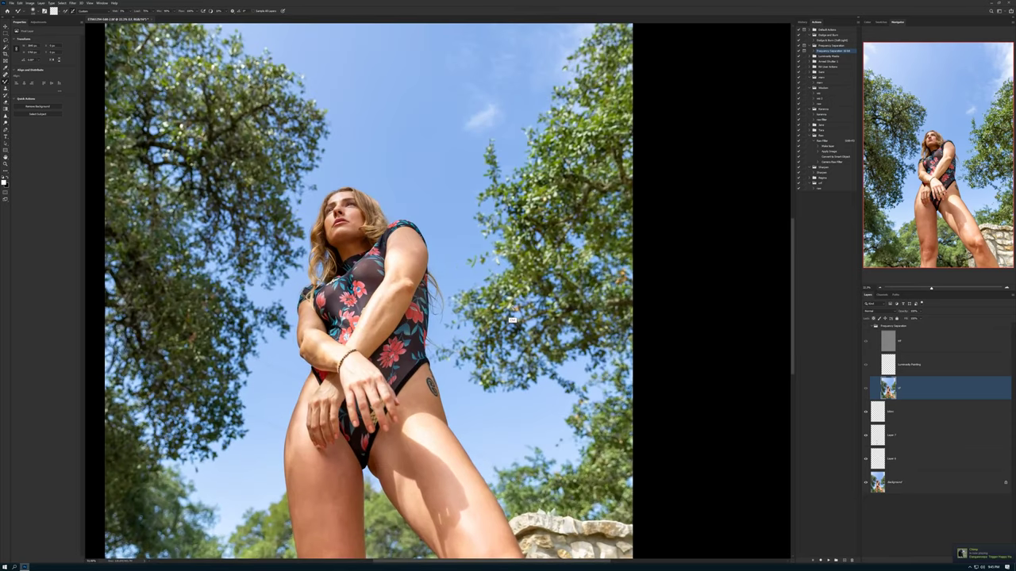
pyautogui.scroll(1, 512, 320)
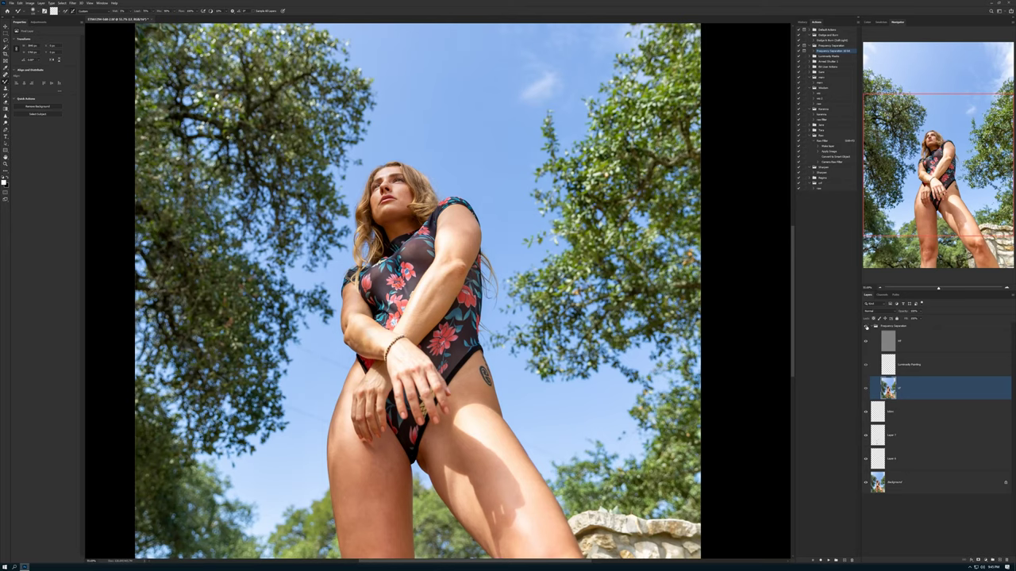
pyautogui.click(866, 326)
pyautogui.click(865, 326)
pyautogui.click(866, 326)
pyautogui.click(866, 326)
pyautogui.click(866, 326)
pyautogui.click(866, 326)
# Collapse the Frequency Separation group and deselect all layers
pyautogui.scroll(-3, 477, 314)
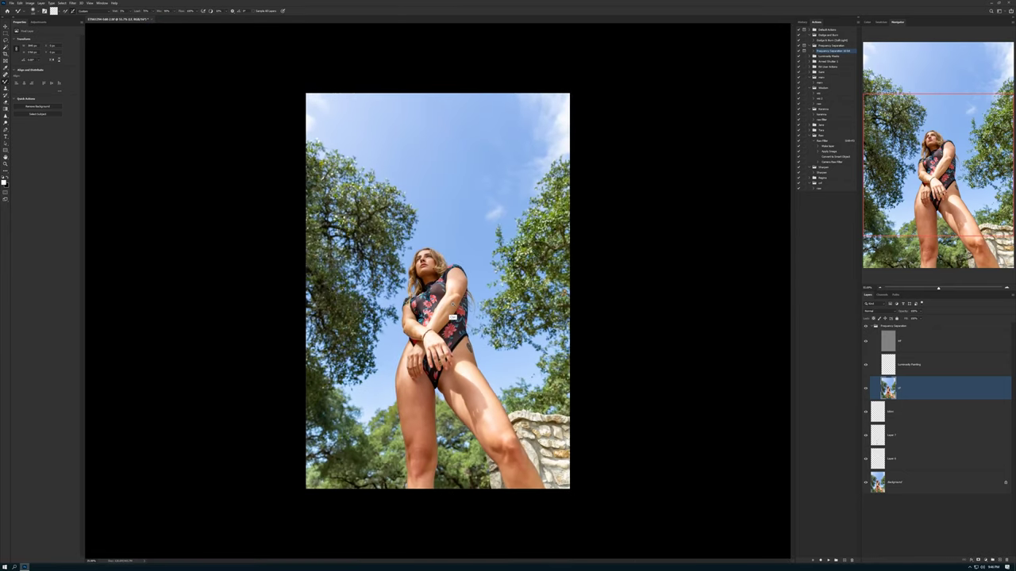
pyautogui.scroll(2, 477, 313)
pyautogui.scroll(1, 461, 317)
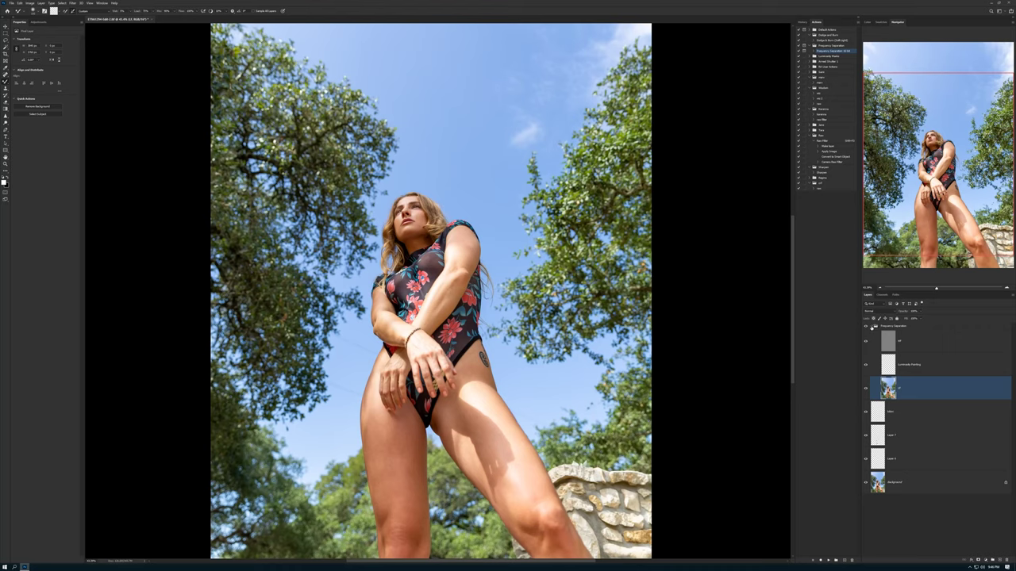
pyautogui.click(874, 326)
pyautogui.click(917, 466)
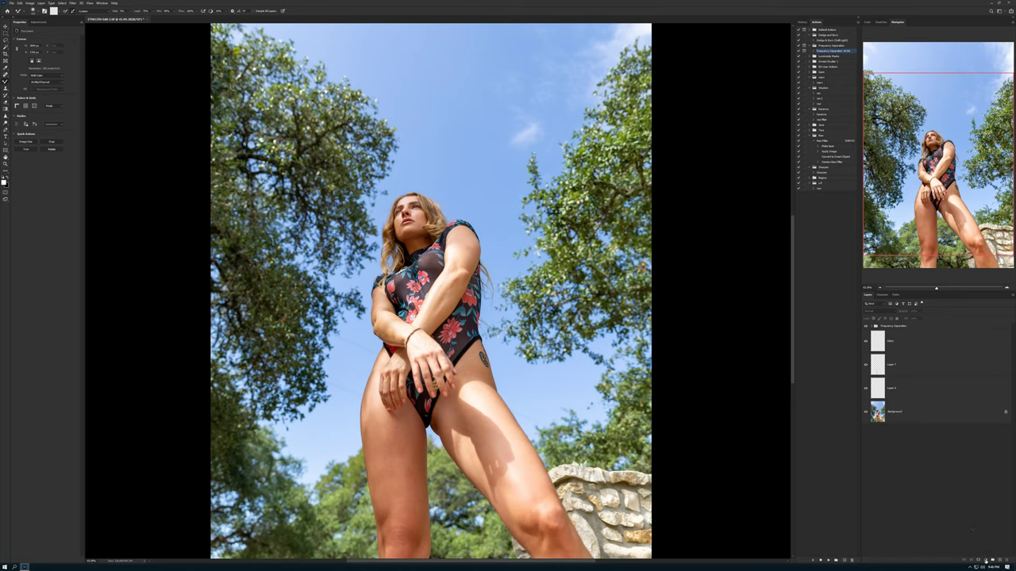
# Add a Color Lookup layer using the DropBlues.3DL LUT, blended as Luminosity
pyautogui.click(986, 560)
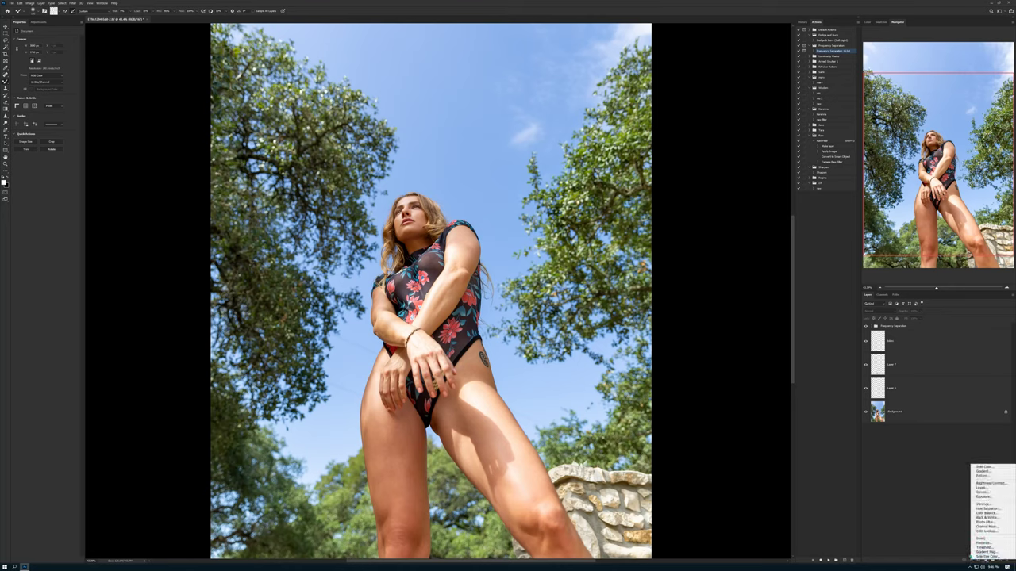
pyautogui.click(985, 532)
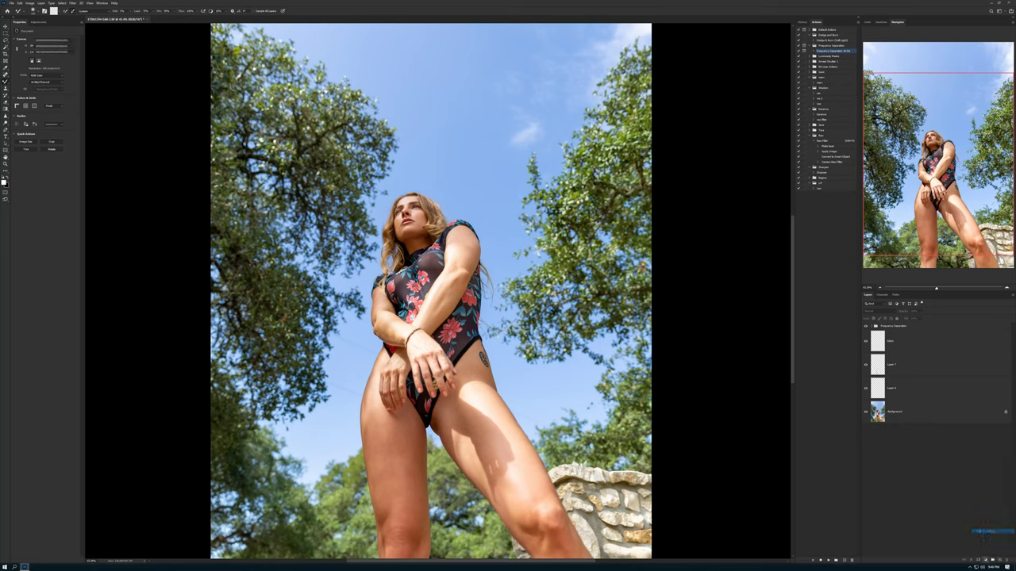
pyautogui.click(49, 40)
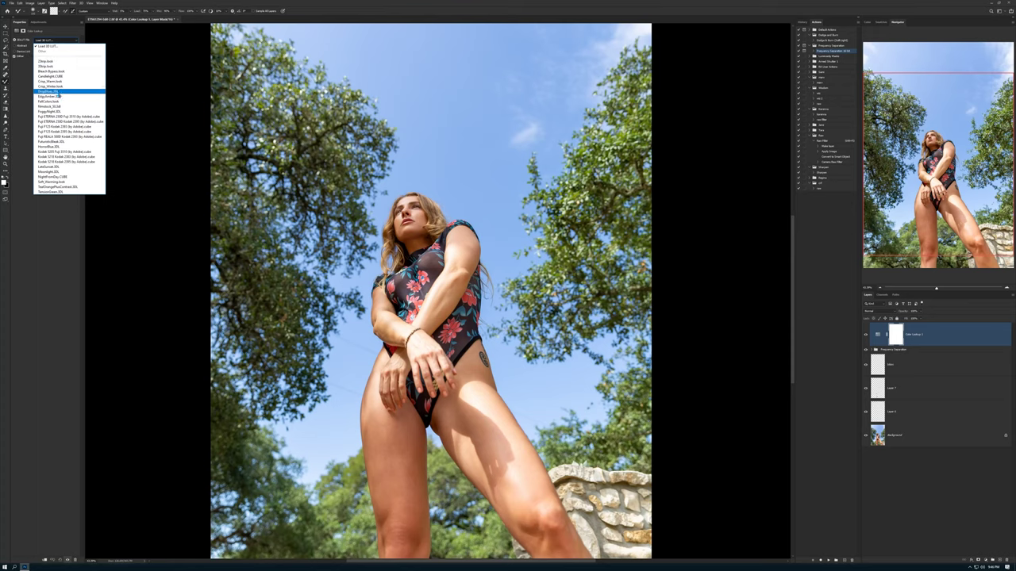
pyautogui.click(57, 93)
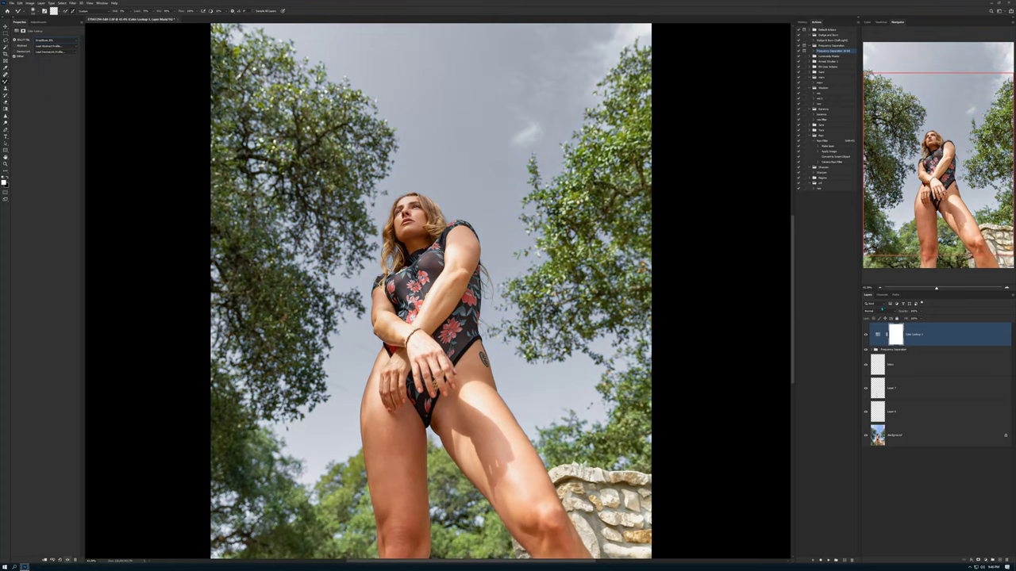
pyautogui.click(879, 310)
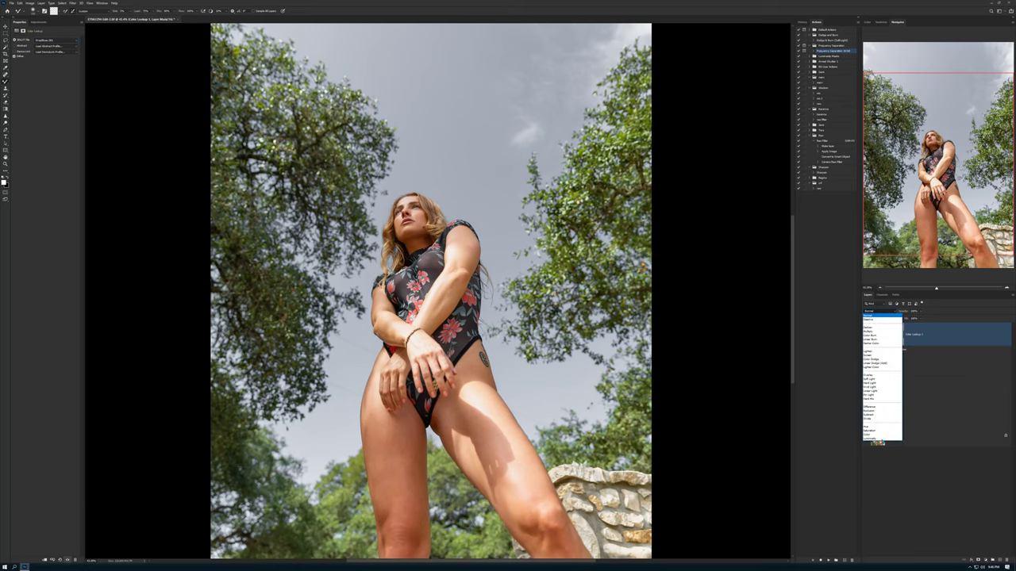
pyautogui.click(871, 438)
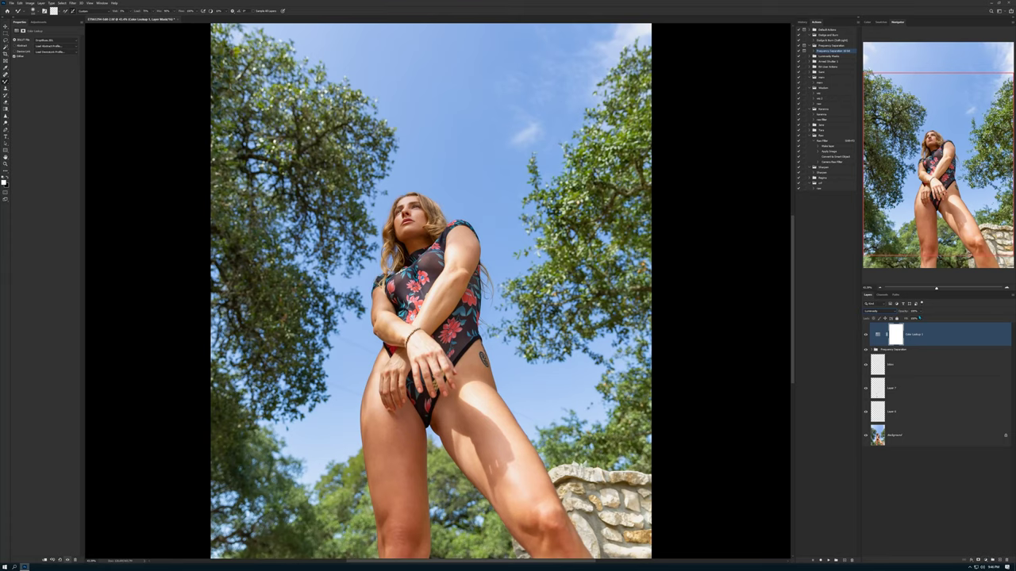
# Add a Gradient Map layer using the Basics black-to-white gradient preset
pyautogui.click(985, 559)
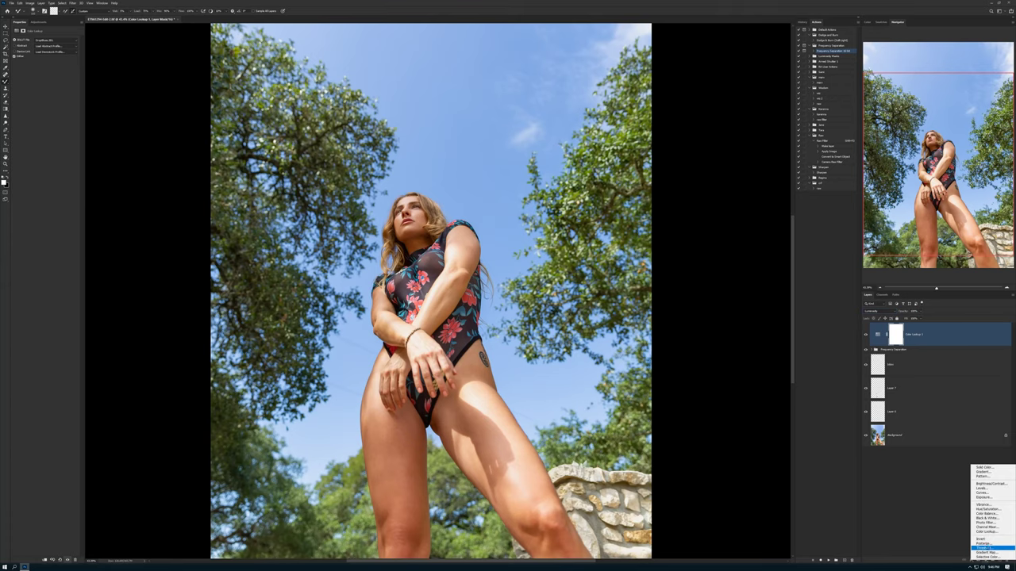
pyautogui.click(985, 553)
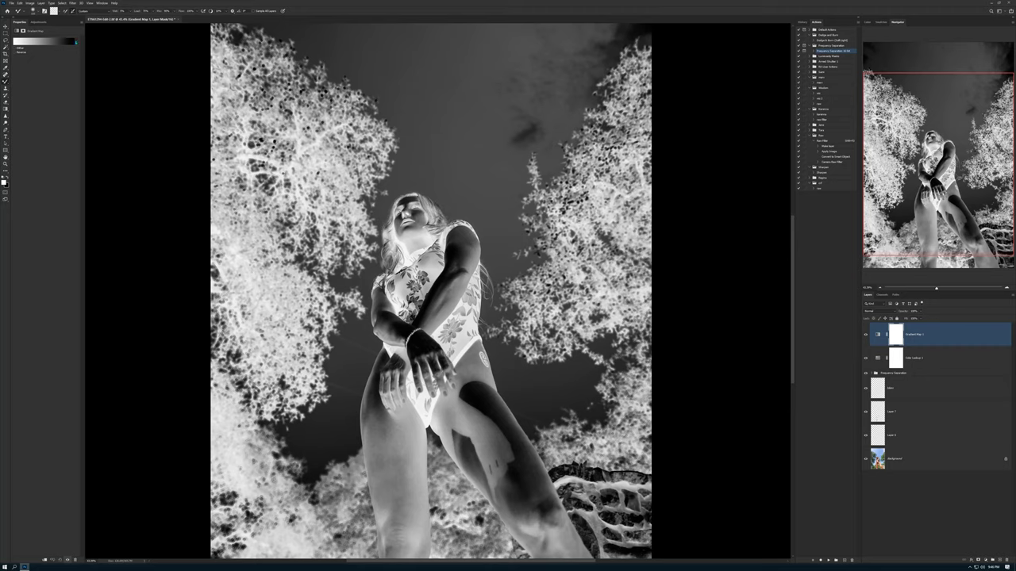
pyautogui.click(76, 41)
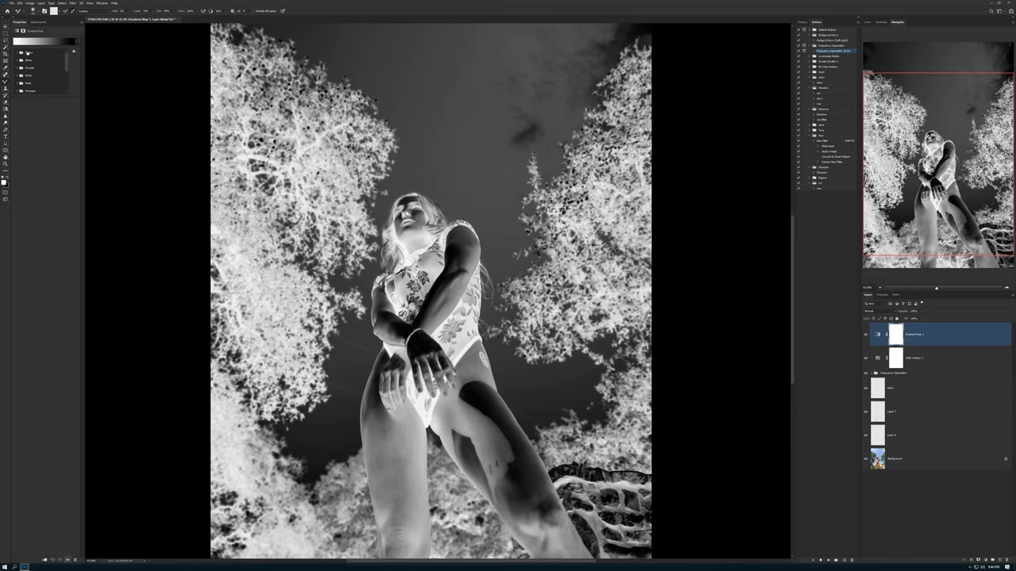
pyautogui.click(16, 53)
pyautogui.click(41, 60)
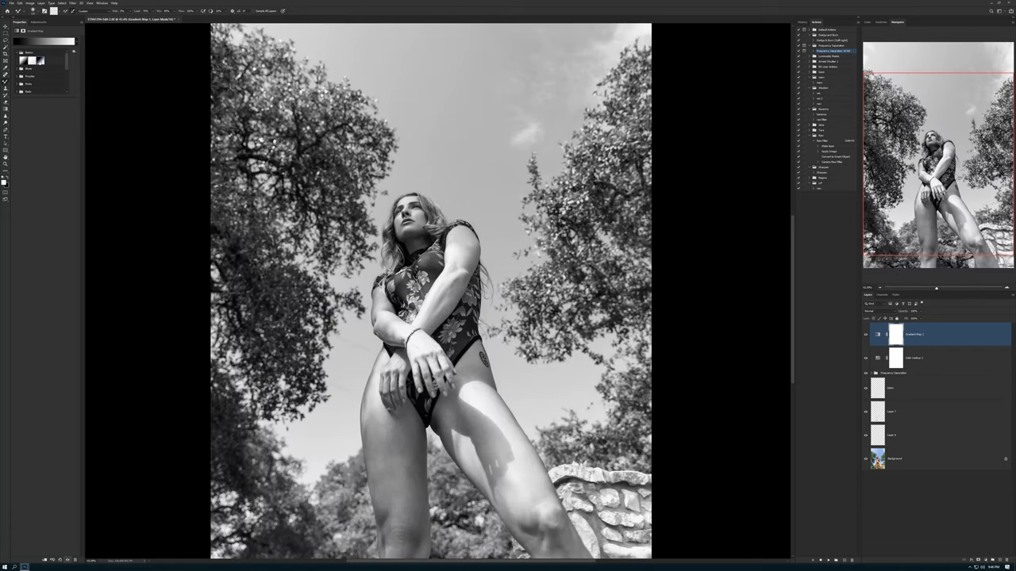
pyautogui.click(47, 183)
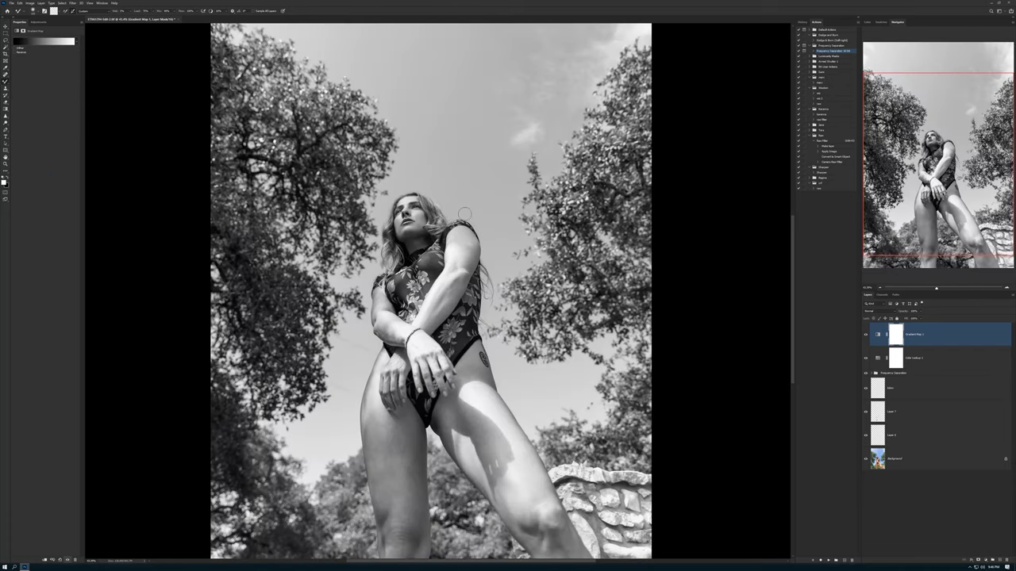
pyautogui.click(76, 41)
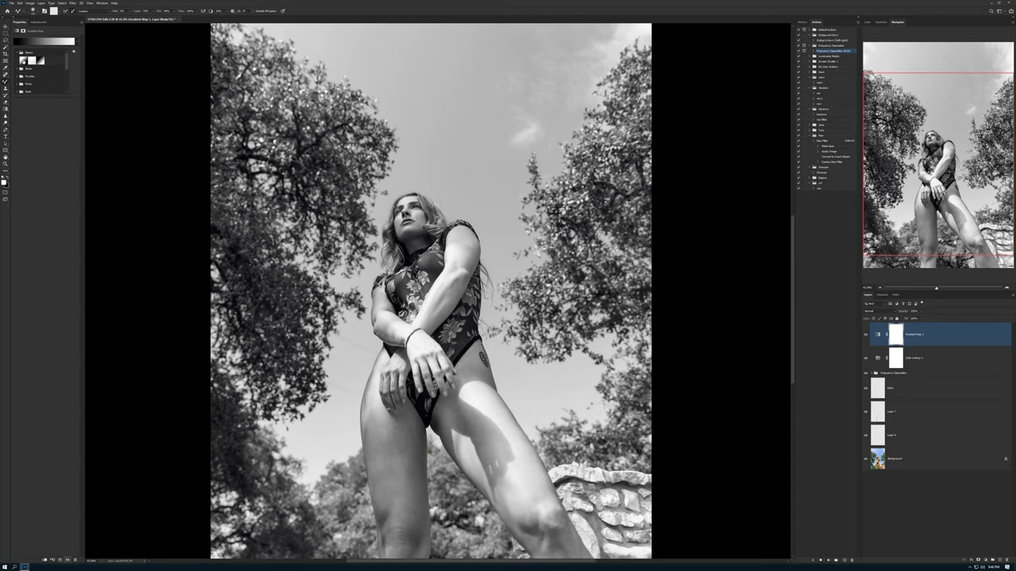
pyautogui.click(44, 41)
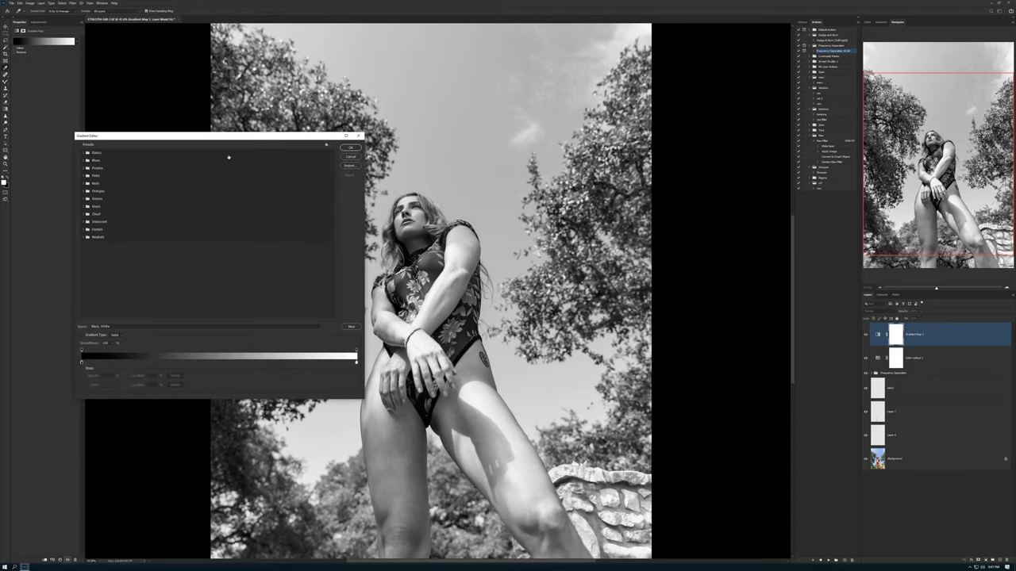
pyautogui.click(86, 152)
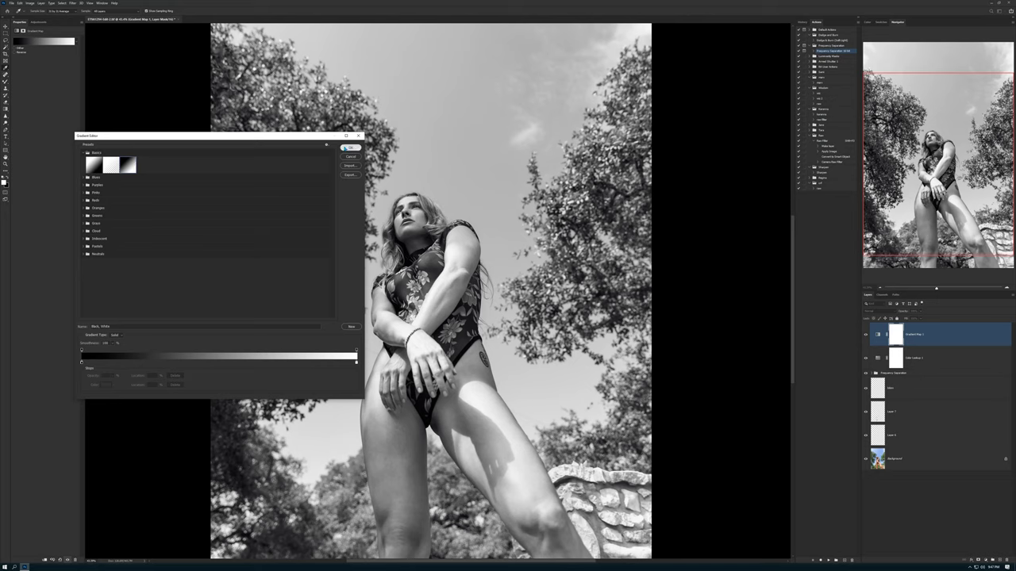
pyautogui.click(351, 148)
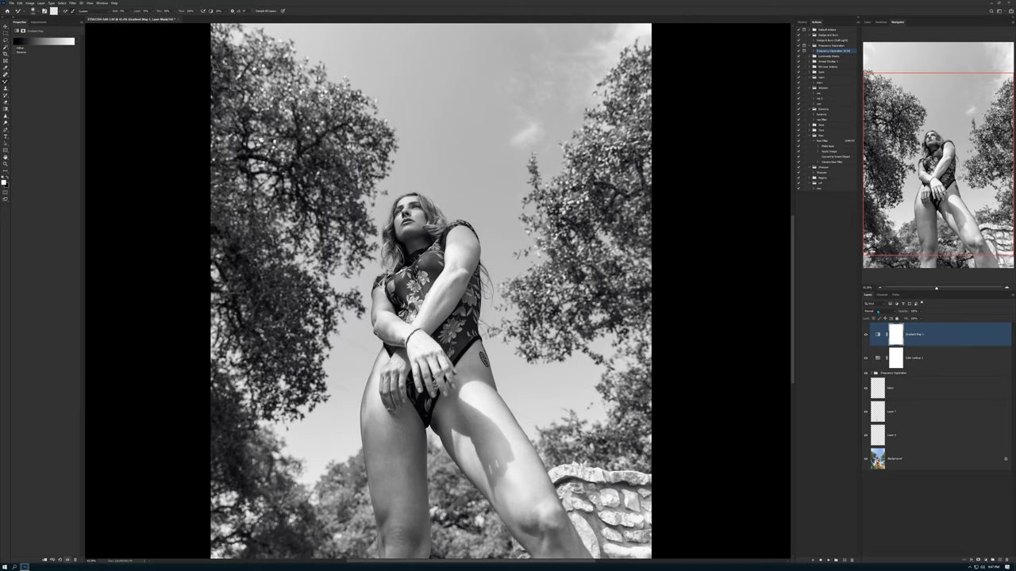
# Set the Gradient Map's blend mode to Luminosity and lower its opacity
pyautogui.click(877, 311)
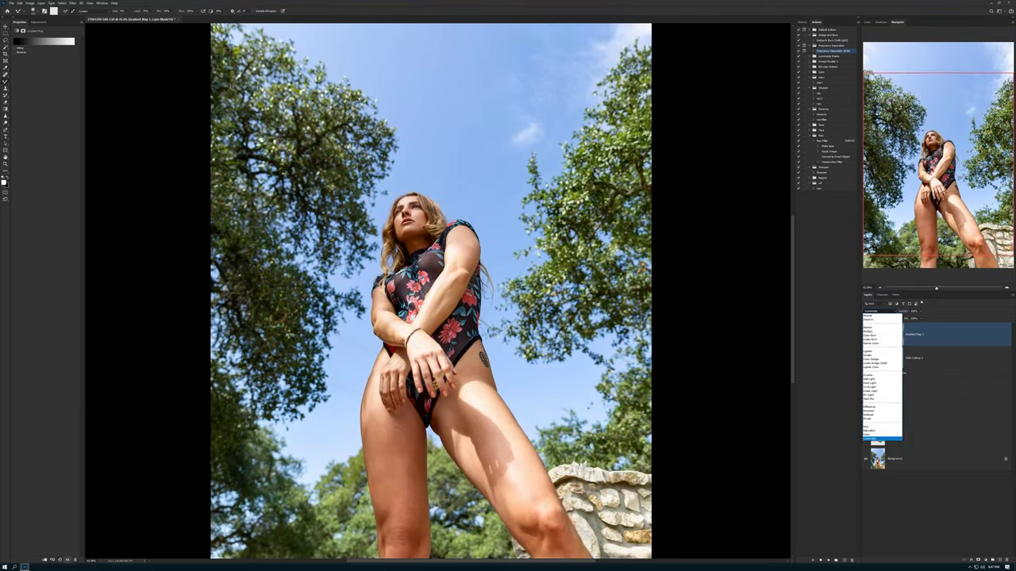
pyautogui.click(881, 439)
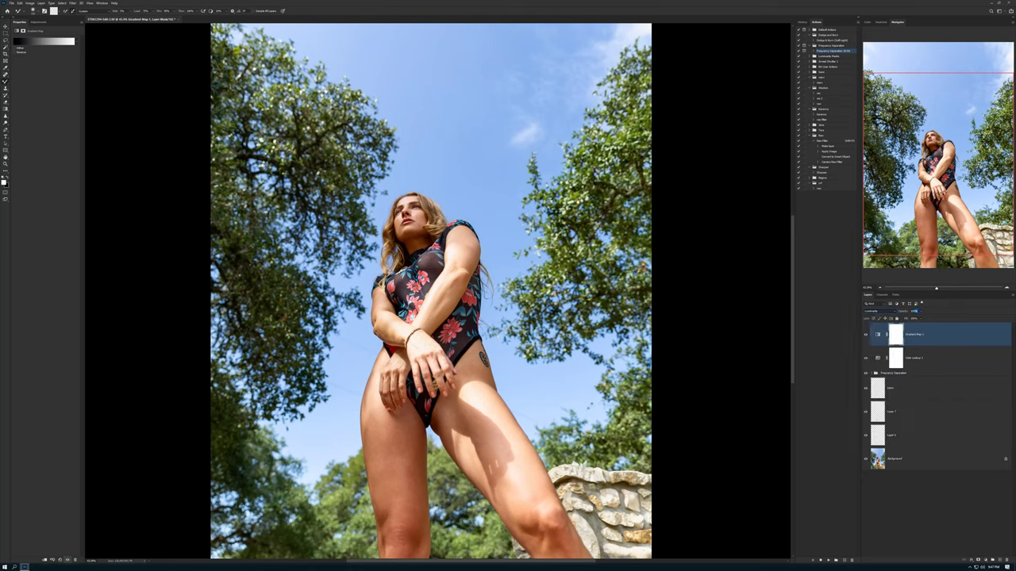
pyautogui.moveTo(903, 313); pyautogui.dragTo(895, 312)
pyautogui.scroll(-1, 464, 242)
pyautogui.scroll(-1, 464, 242)
pyautogui.scroll(3, 464, 242)
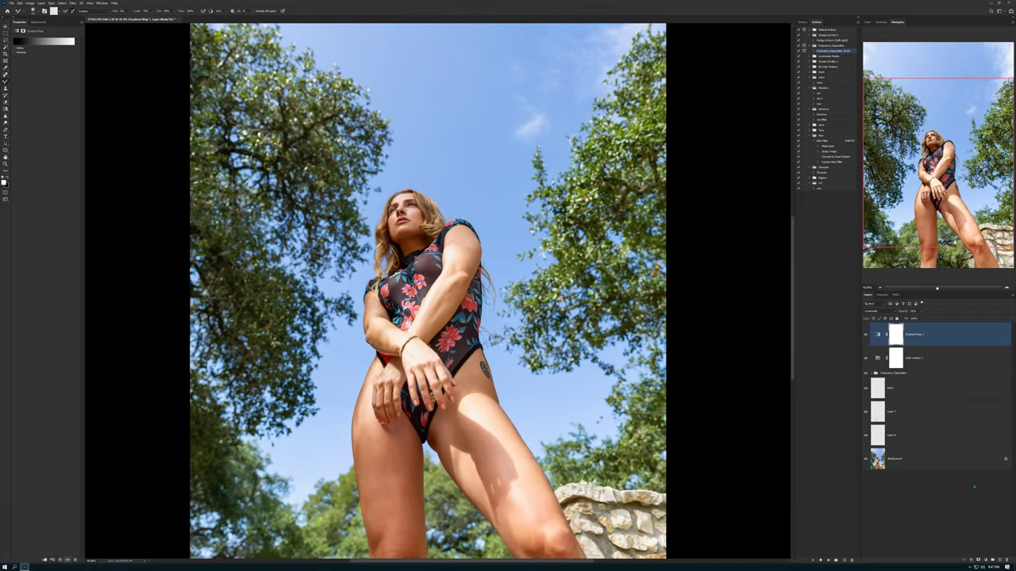
# Add a Photo Filter layer, trying Warming (LBA), Cooling (80), Orange, Green and Cyan filters
pyautogui.click(983, 559)
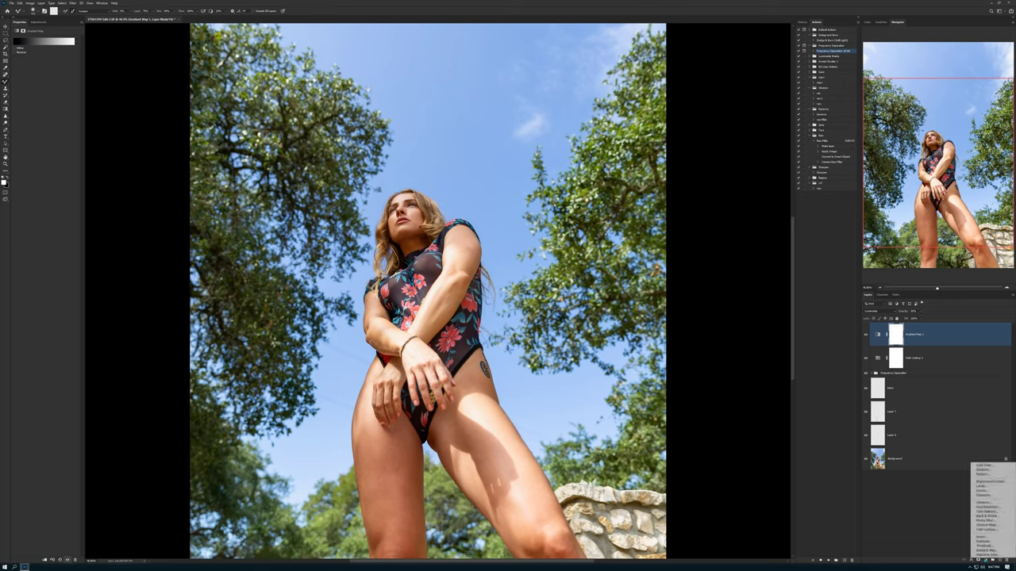
pyautogui.click(985, 521)
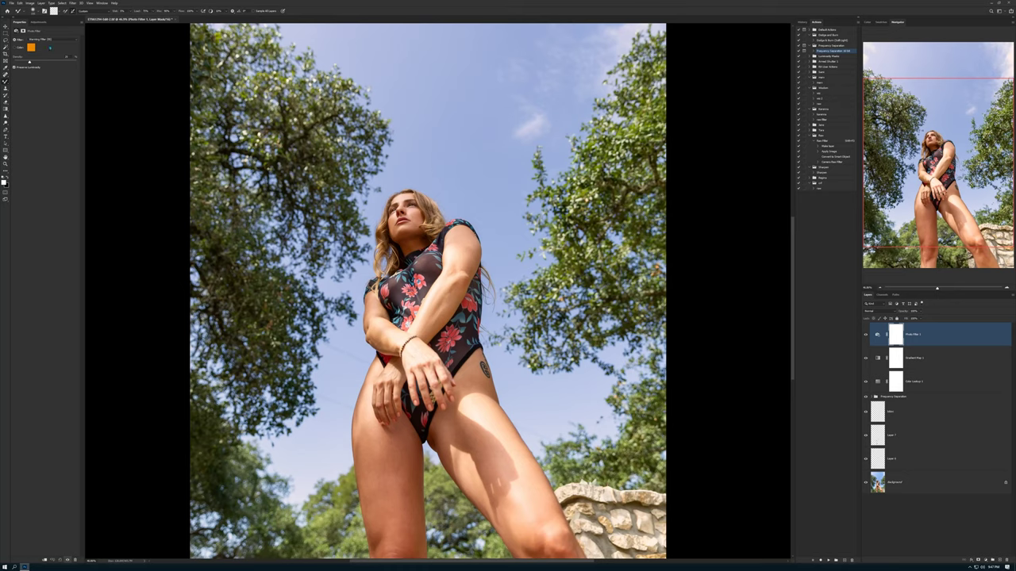
pyautogui.click(53, 39)
pyautogui.click(50, 44)
pyautogui.click(51, 39)
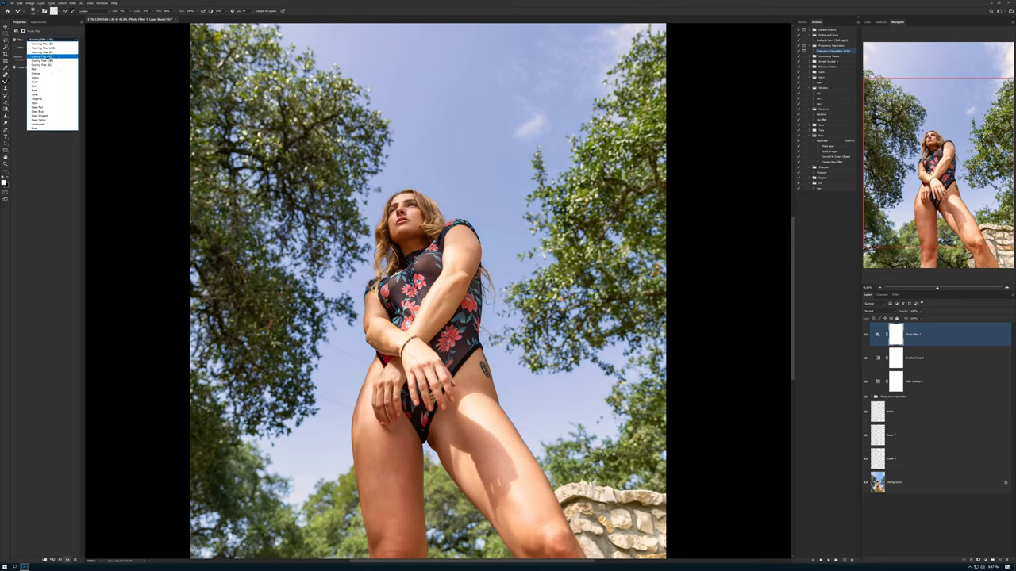
pyautogui.click(47, 55)
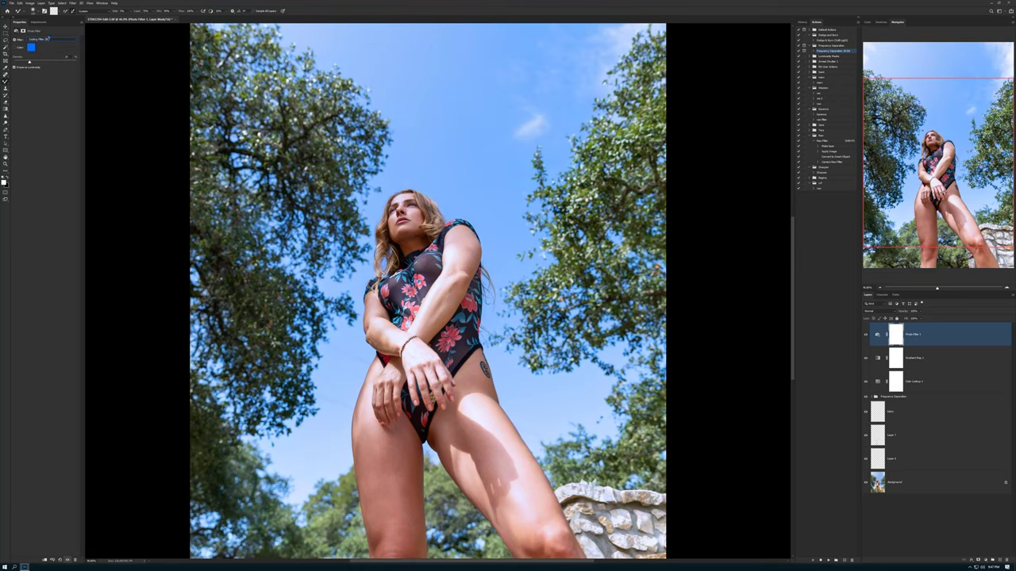
pyautogui.click(47, 39)
pyautogui.click(49, 74)
pyautogui.click(49, 39)
pyautogui.click(46, 80)
pyautogui.click(52, 38)
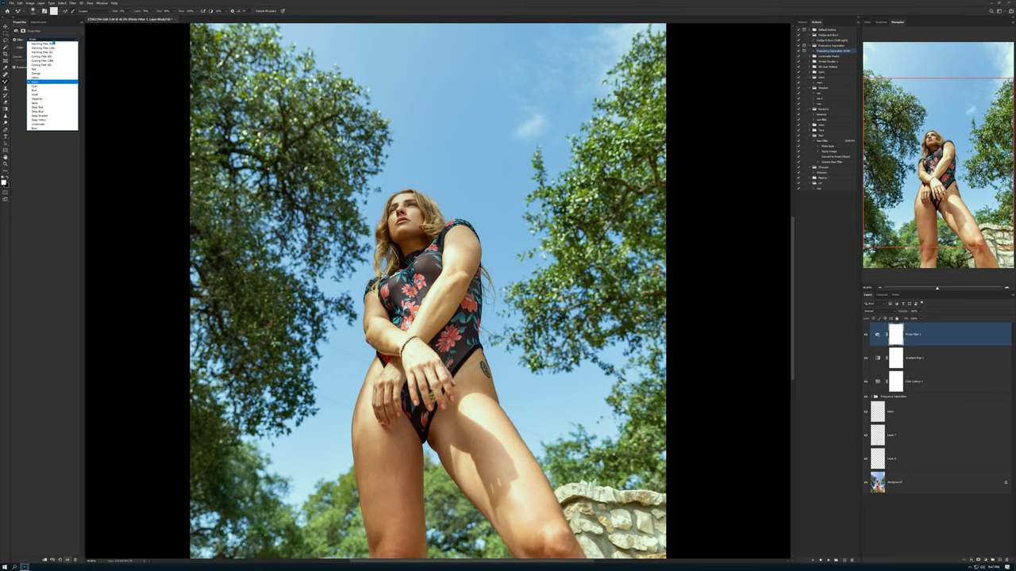
pyautogui.click(40, 86)
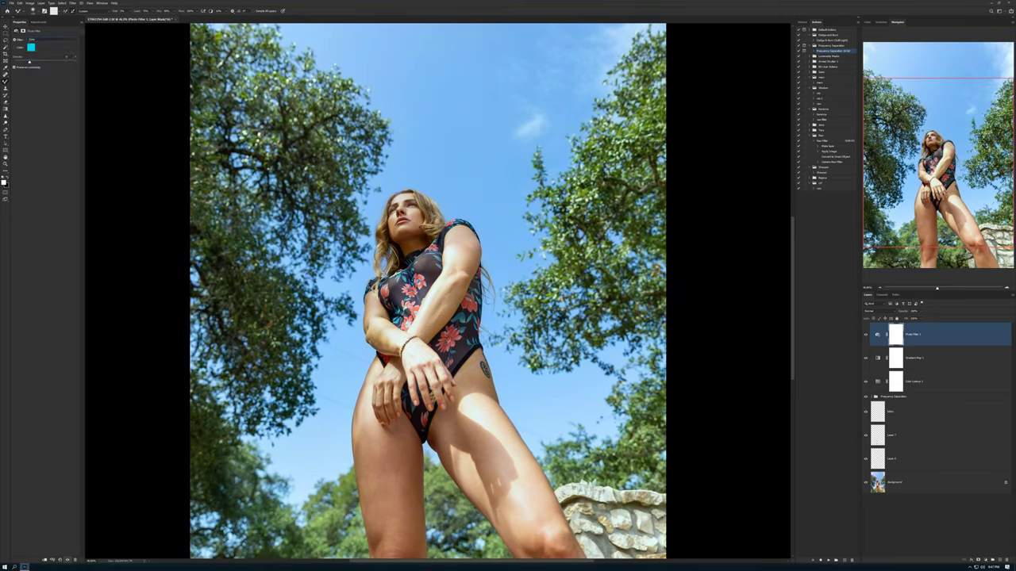
# Try the Blue and Violet filters, then settle on Cyan as the filter colour
pyautogui.scroll(-2, 294, 63)
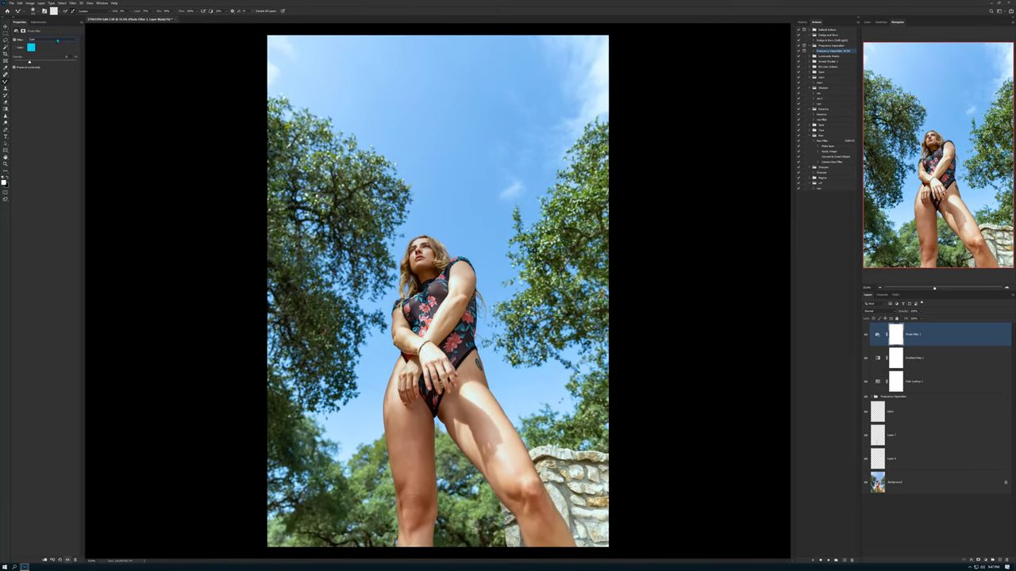
pyautogui.click(57, 39)
pyautogui.click(38, 91)
pyautogui.click(60, 41)
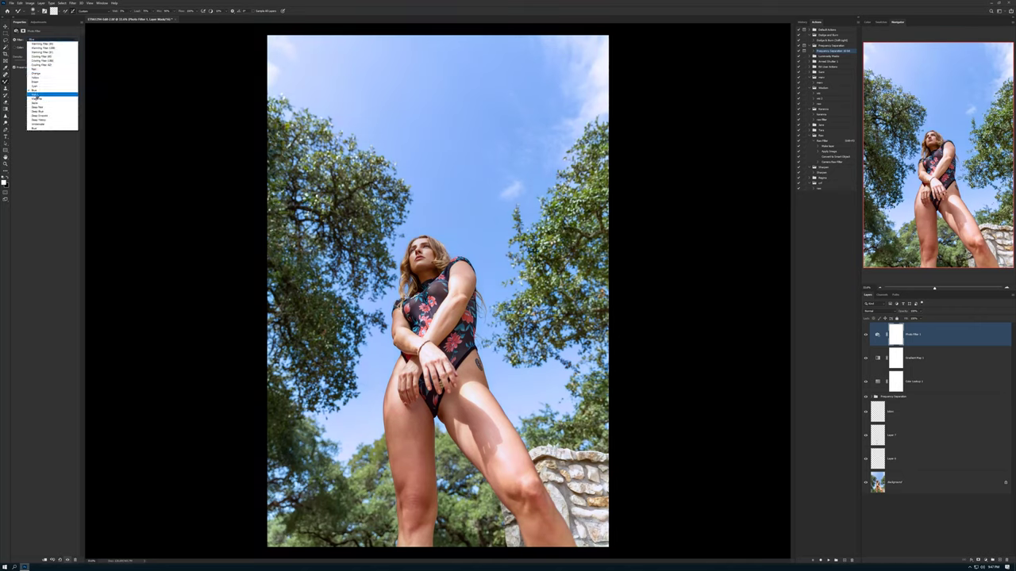
pyautogui.click(36, 97)
pyautogui.click(53, 39)
pyautogui.click(37, 86)
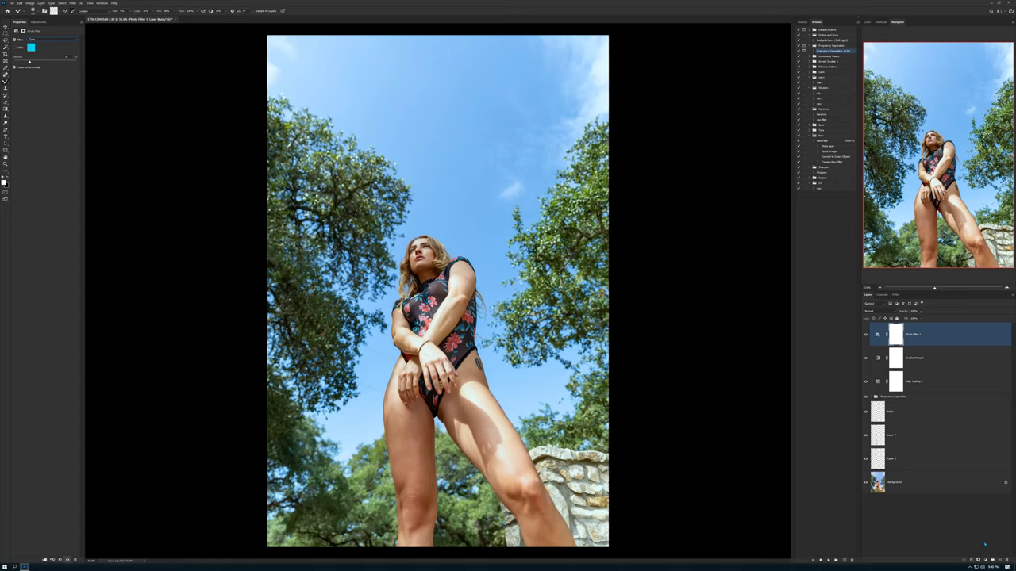
pyautogui.click(984, 558)
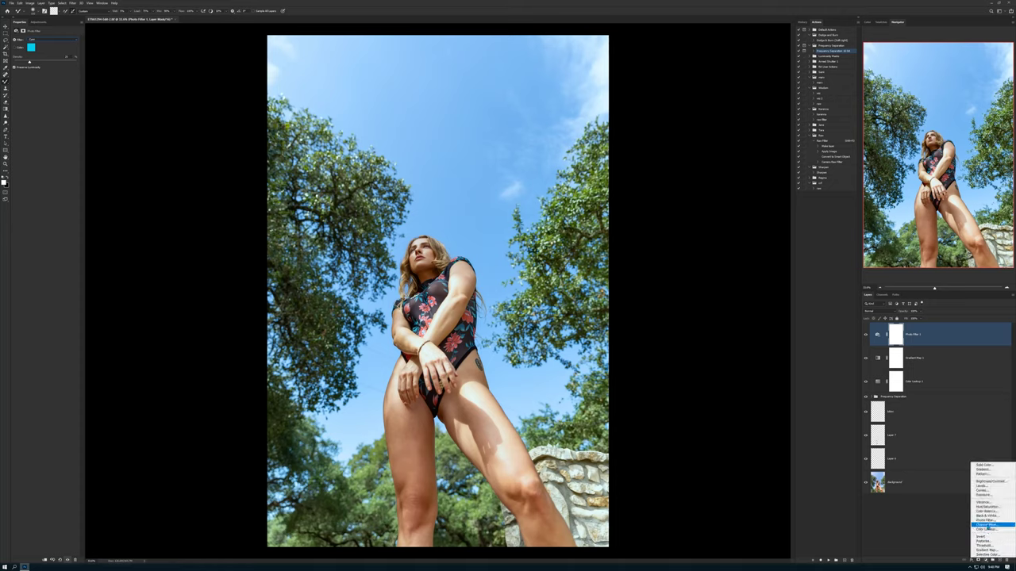
# Add a Hue/Saturation layer and nudge the Saturation slider up slightly
pyautogui.click(986, 507)
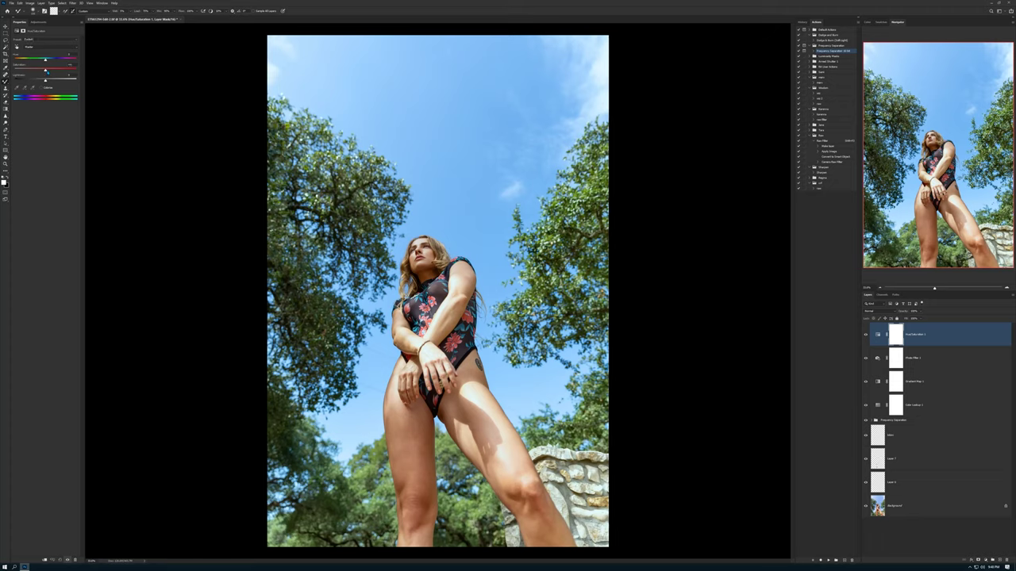
pyautogui.moveTo(47, 72); pyautogui.dragTo(53, 73)
pyautogui.click(984, 560)
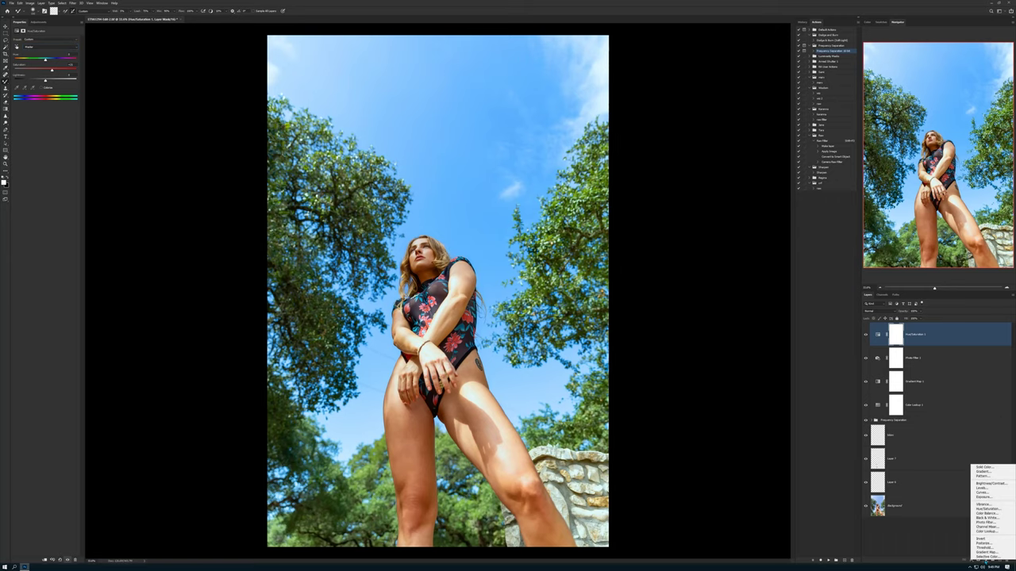
# Add a Vibrance layer with lowered vibrance, toggling it off and on to compare
pyautogui.click(981, 505)
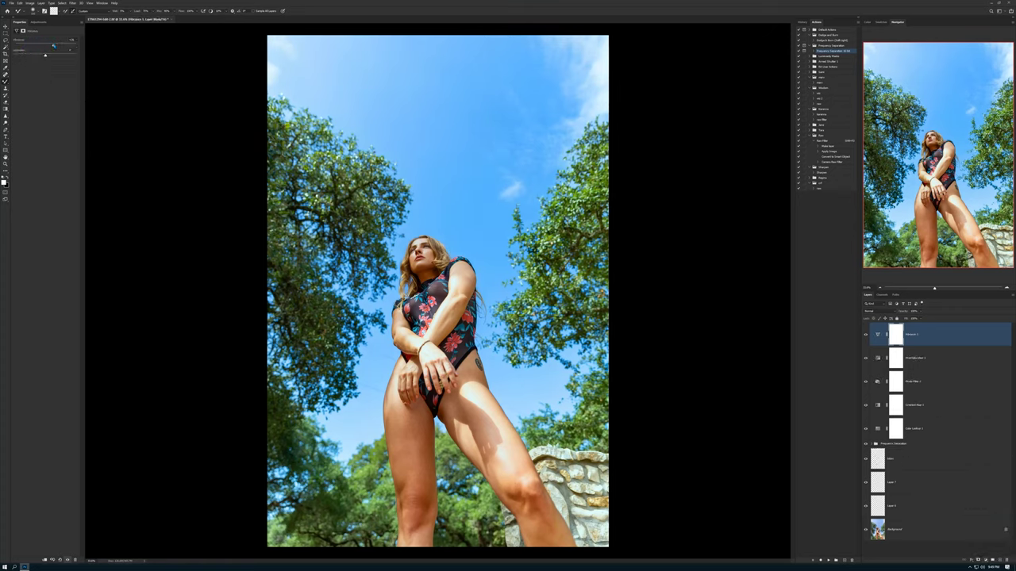
pyautogui.moveTo(66, 47); pyautogui.dragTo(58, 47)
pyautogui.click(866, 334)
pyautogui.click(866, 335)
pyautogui.click(867, 336)
pyautogui.click(866, 335)
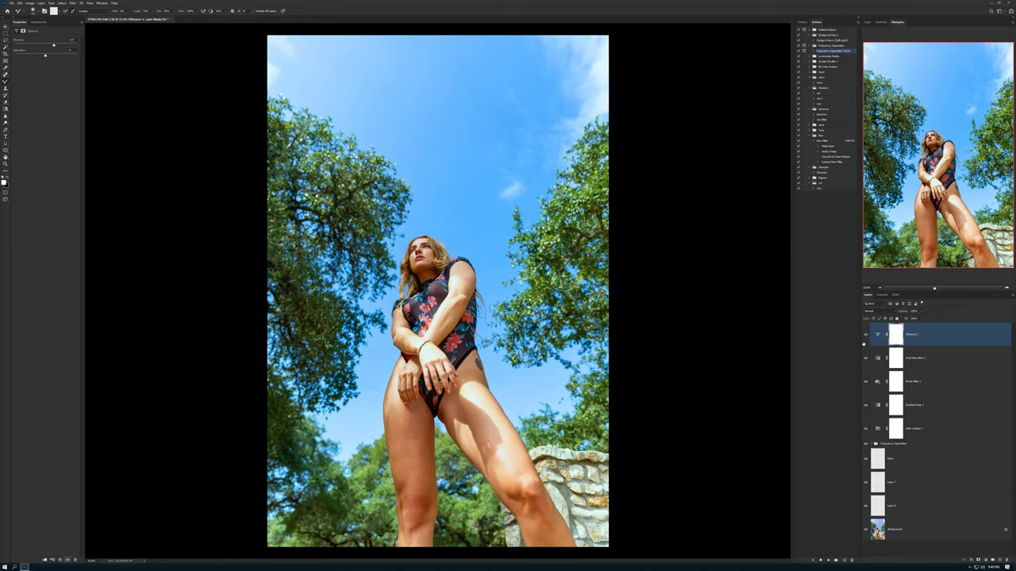
# Add a Selective Color layer and choose Reds as the colour range to adjust
pyautogui.click(991, 560)
pyautogui.click(987, 553)
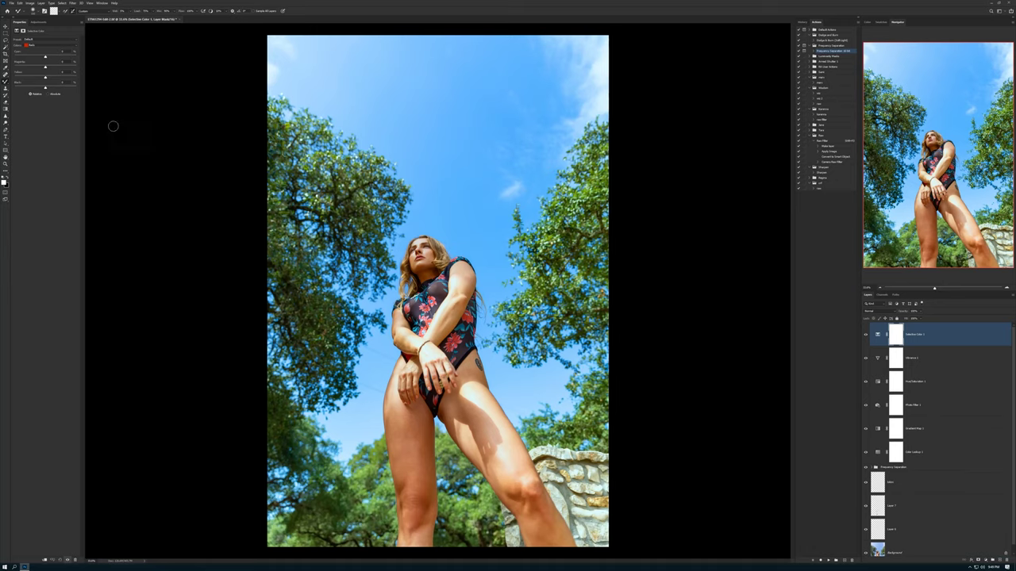
pyautogui.click(32, 46)
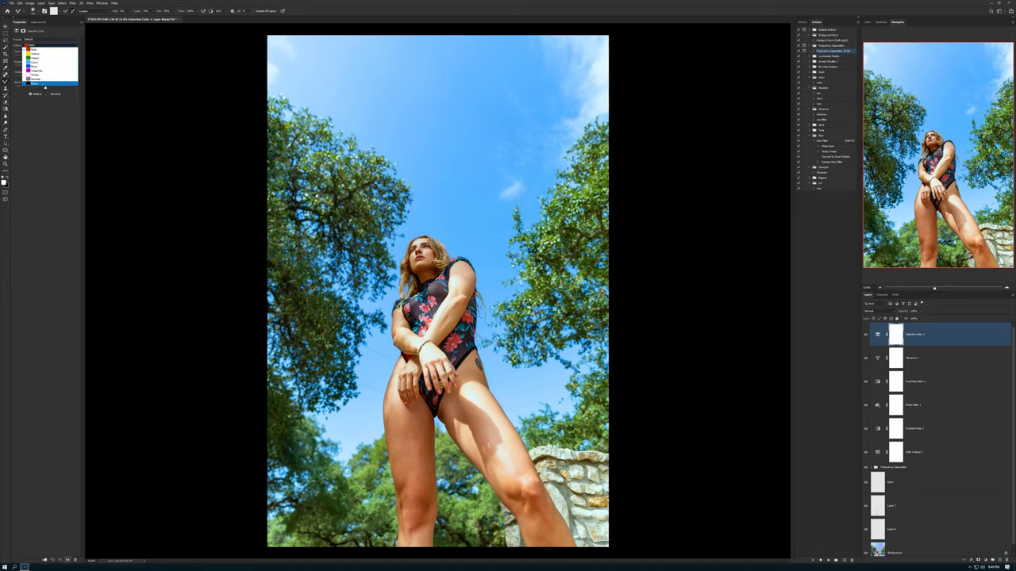
pyautogui.click(30, 48)
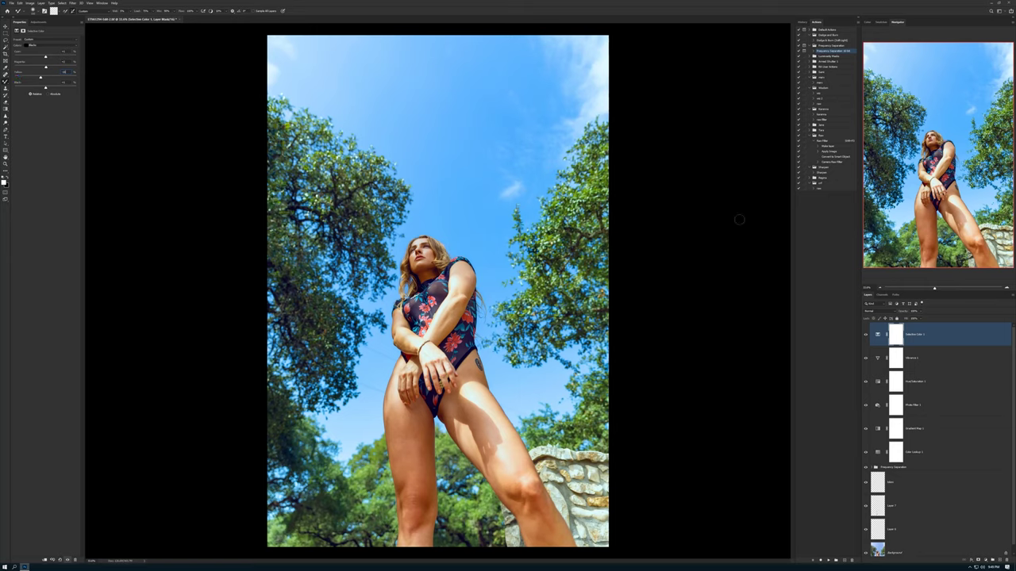
pyautogui.click(923, 413)
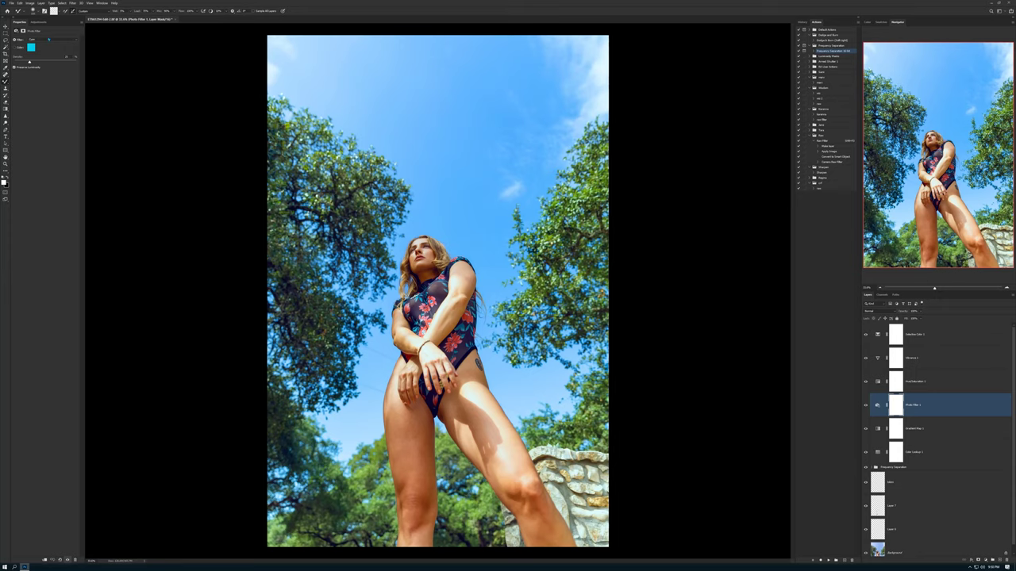
pyautogui.click(47, 40)
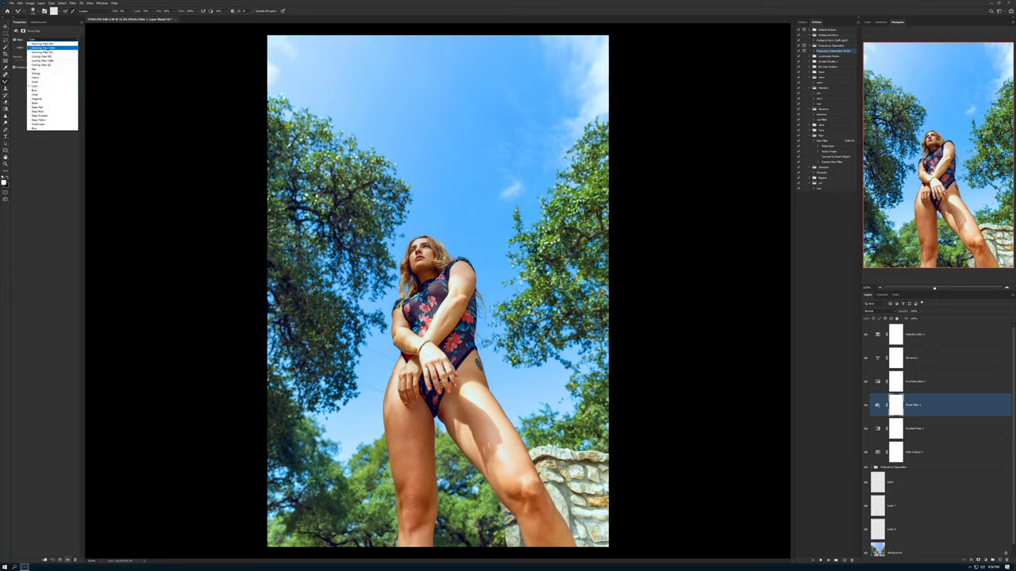
pyautogui.click(47, 43)
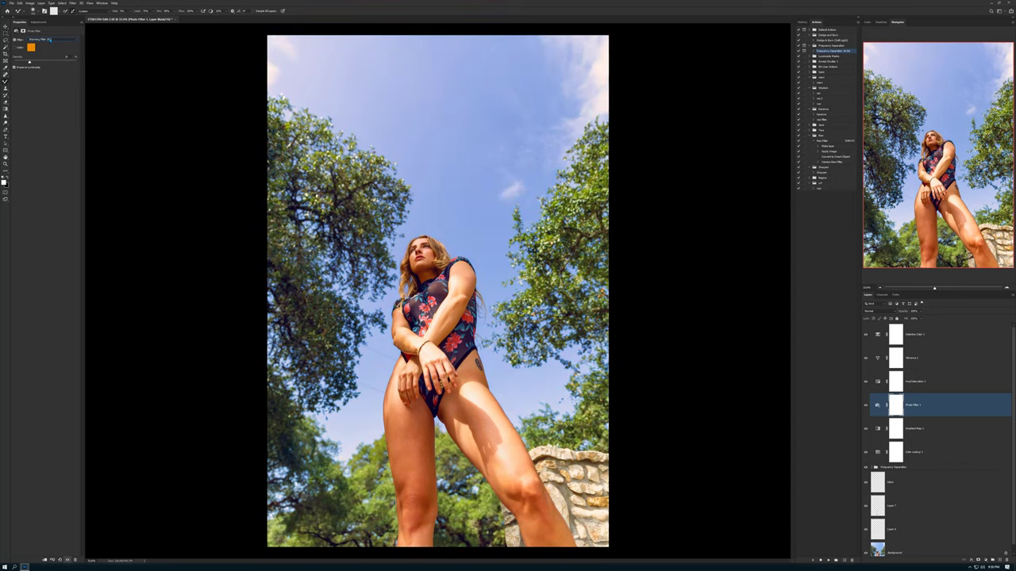
pyautogui.click(48, 40)
pyautogui.click(44, 61)
pyautogui.click(37, 42)
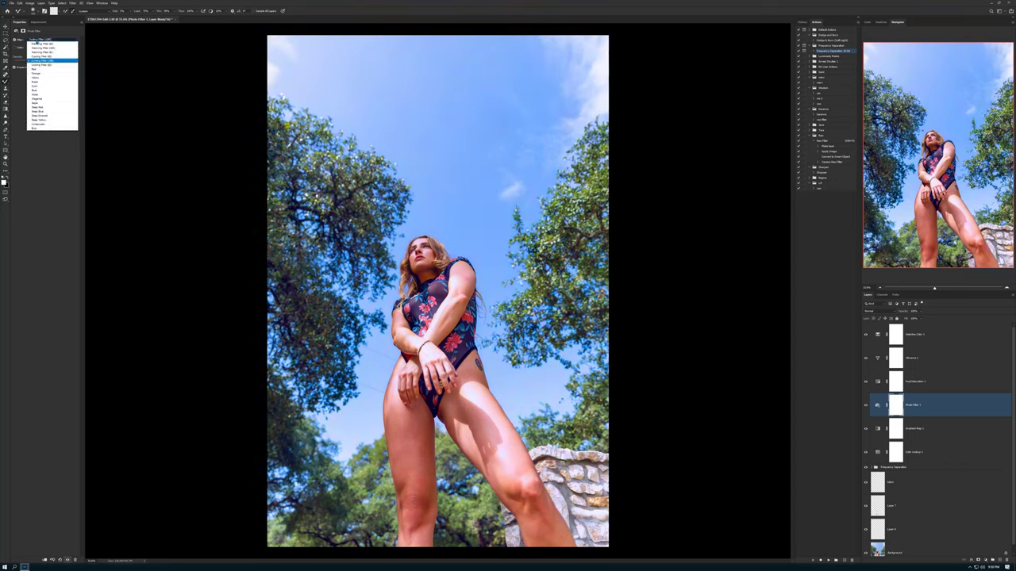
pyautogui.click(44, 70)
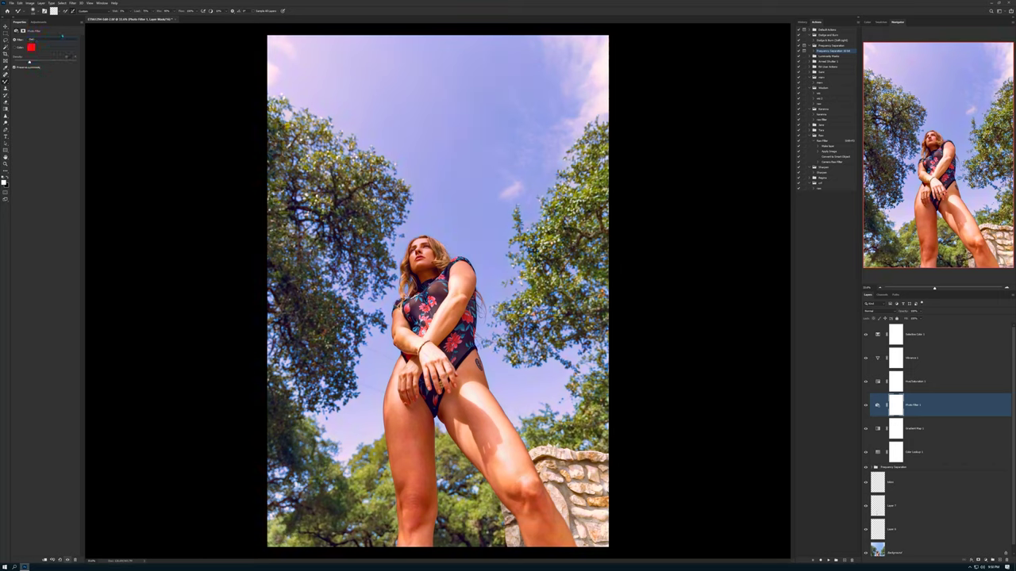
pyautogui.click(60, 40)
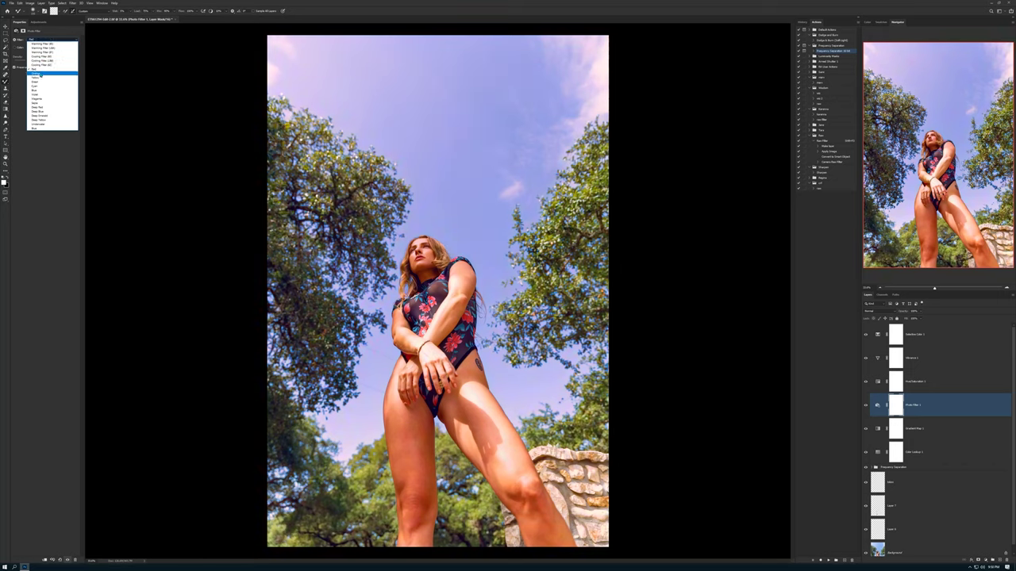
pyautogui.click(45, 76)
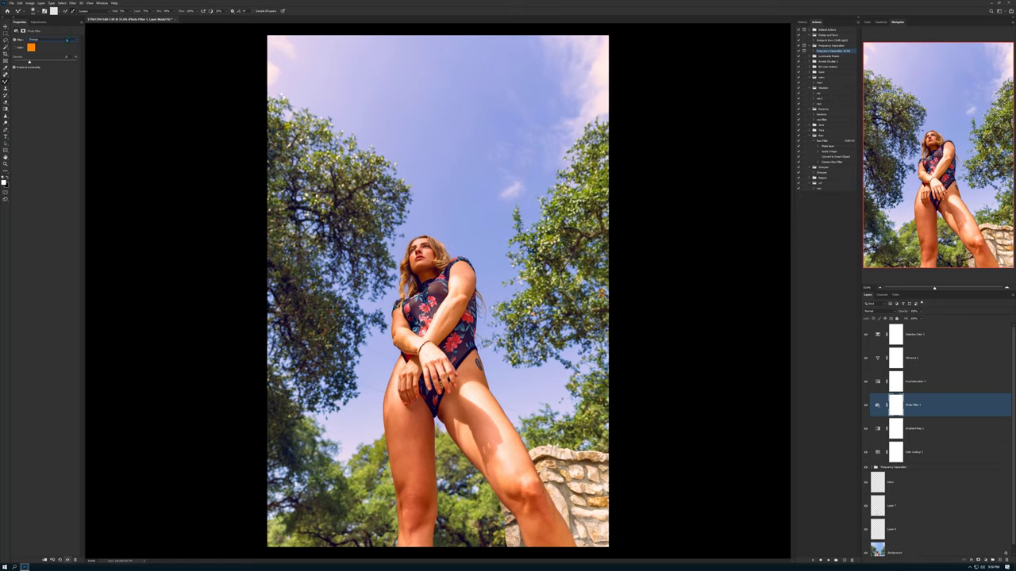
pyautogui.click(67, 40)
pyautogui.click(38, 79)
pyautogui.click(61, 44)
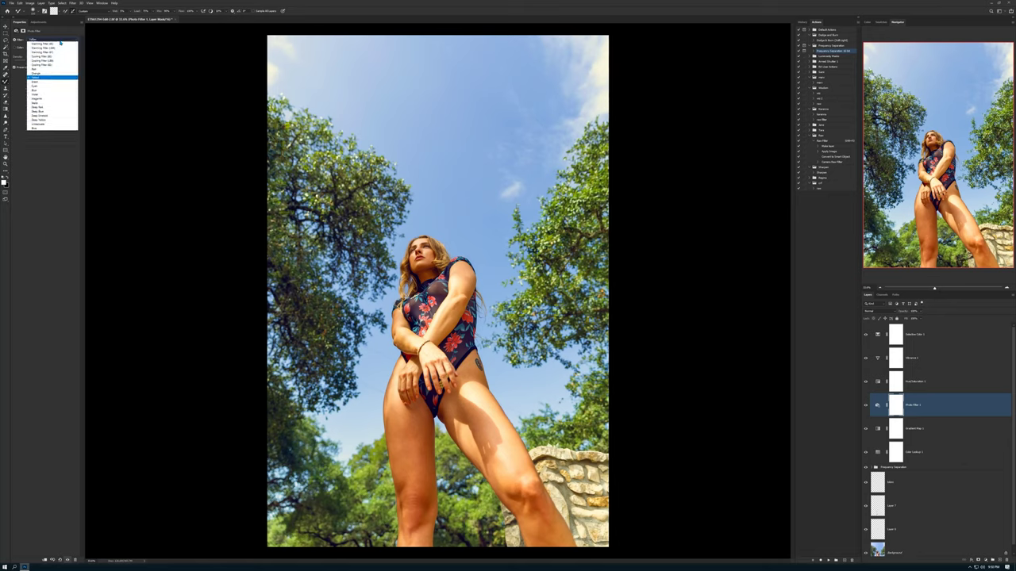
pyautogui.click(42, 85)
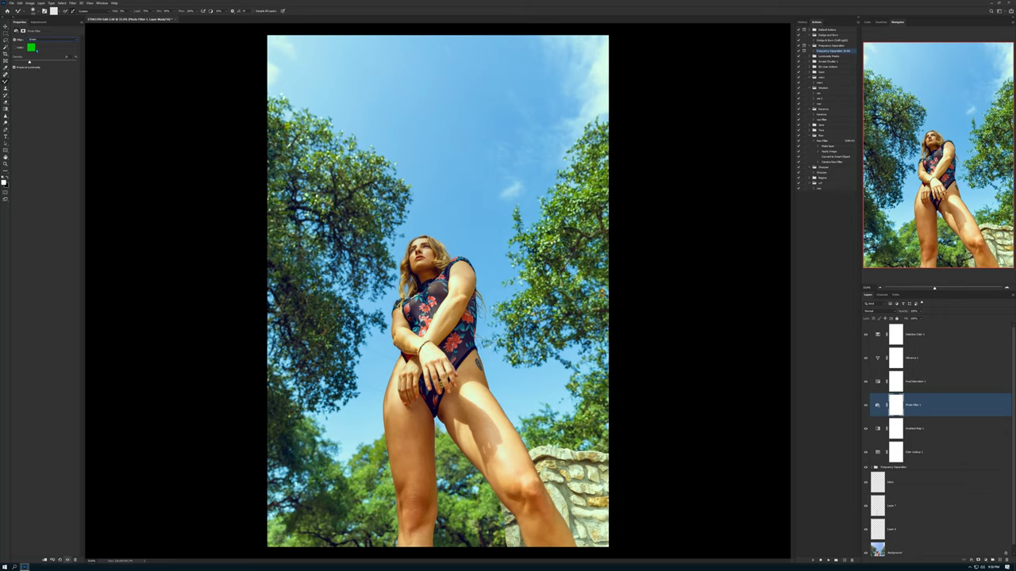
pyautogui.click(39, 40)
pyautogui.click(41, 86)
pyautogui.click(40, 39)
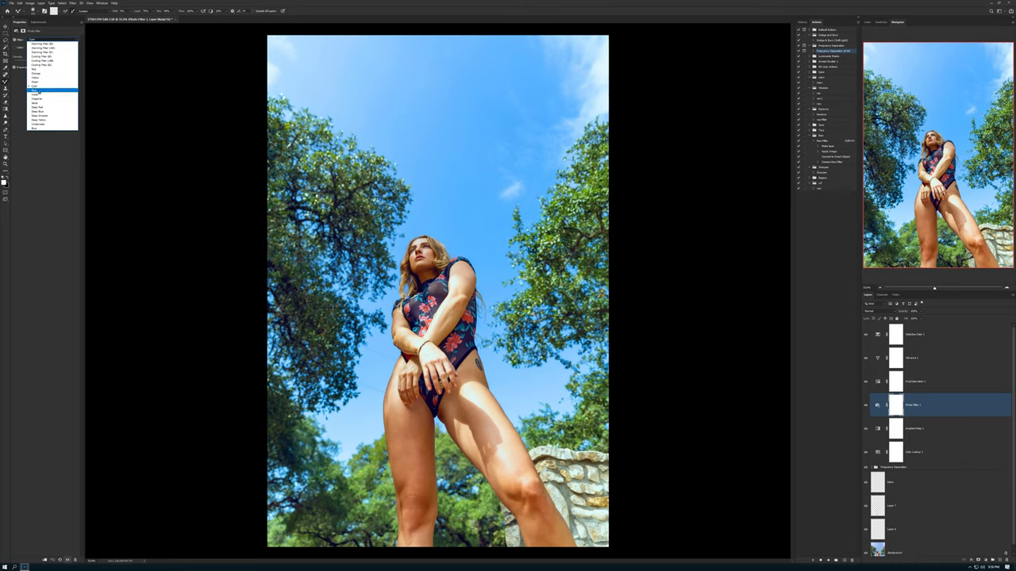
pyautogui.click(38, 91)
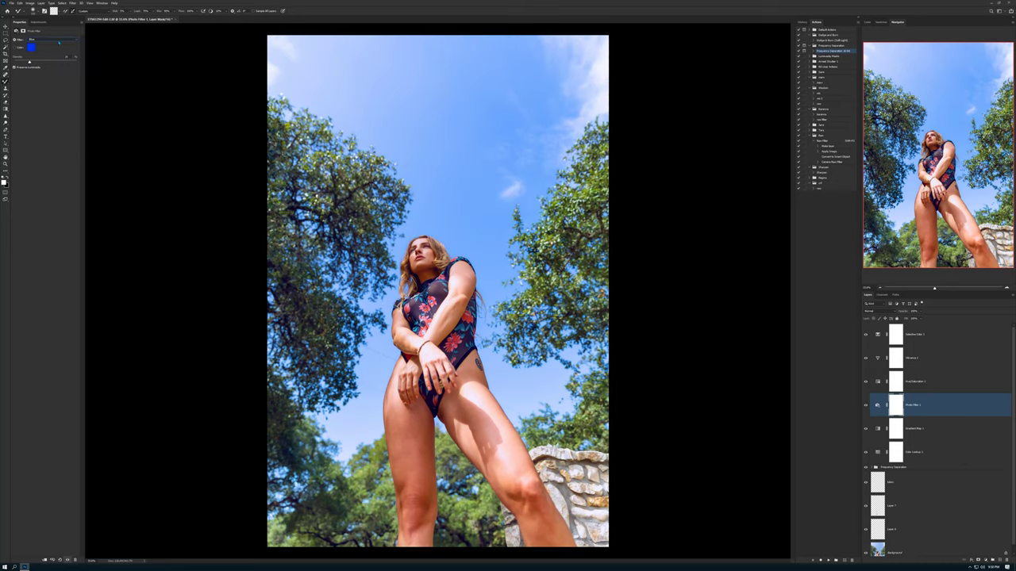
pyautogui.click(57, 39)
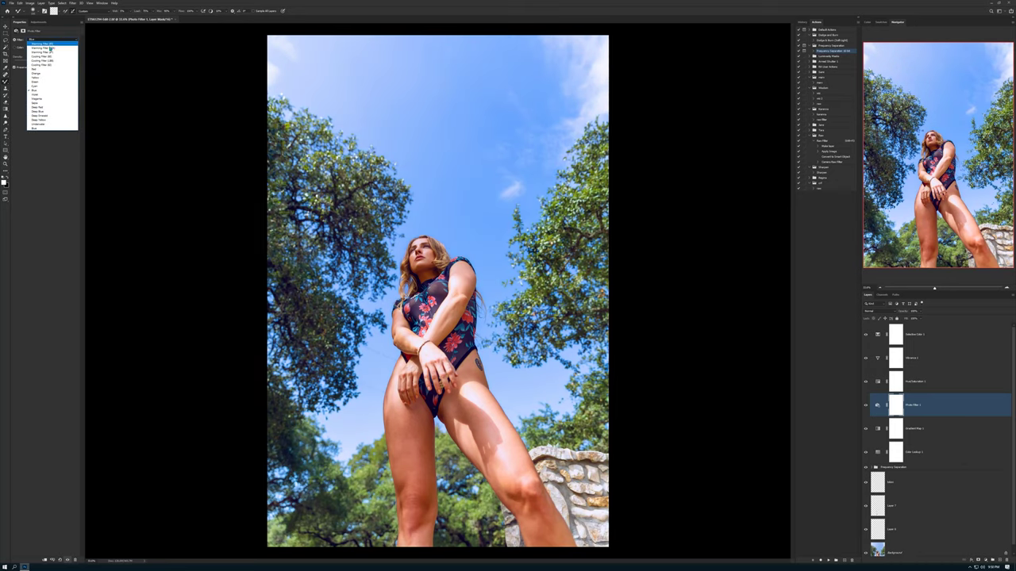
pyautogui.click(34, 96)
pyautogui.click(48, 39)
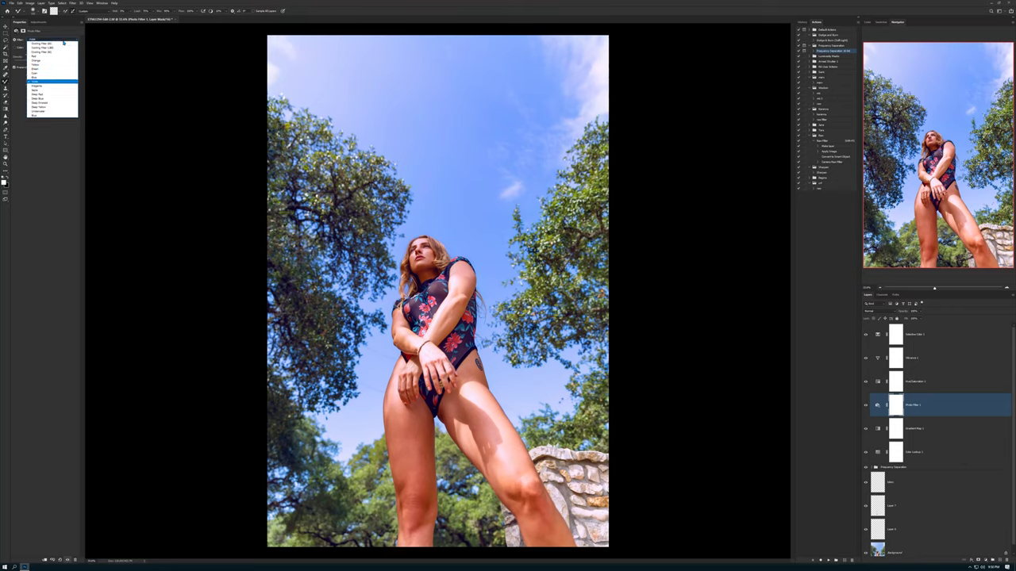
pyautogui.click(35, 102)
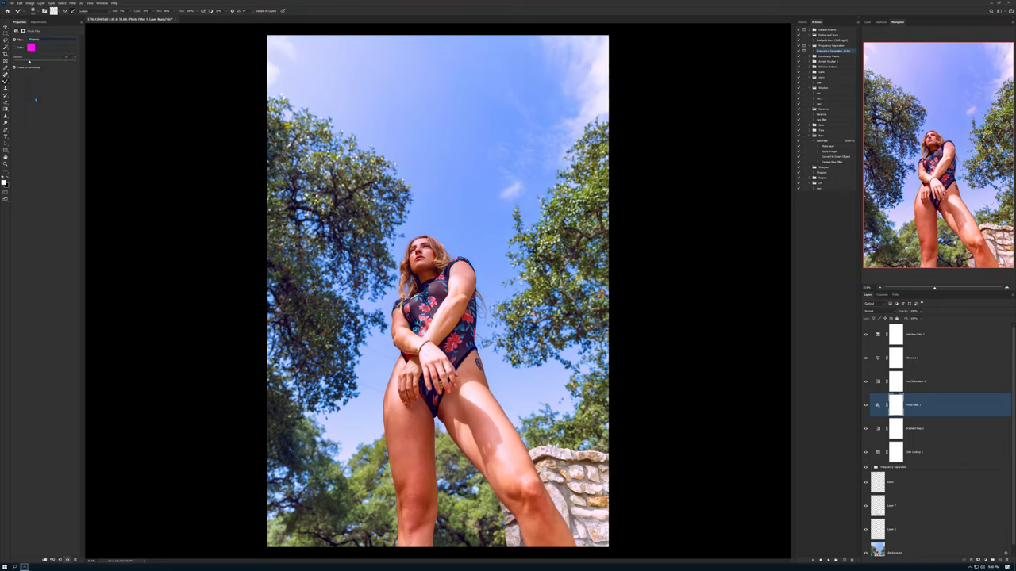
pyautogui.click(52, 40)
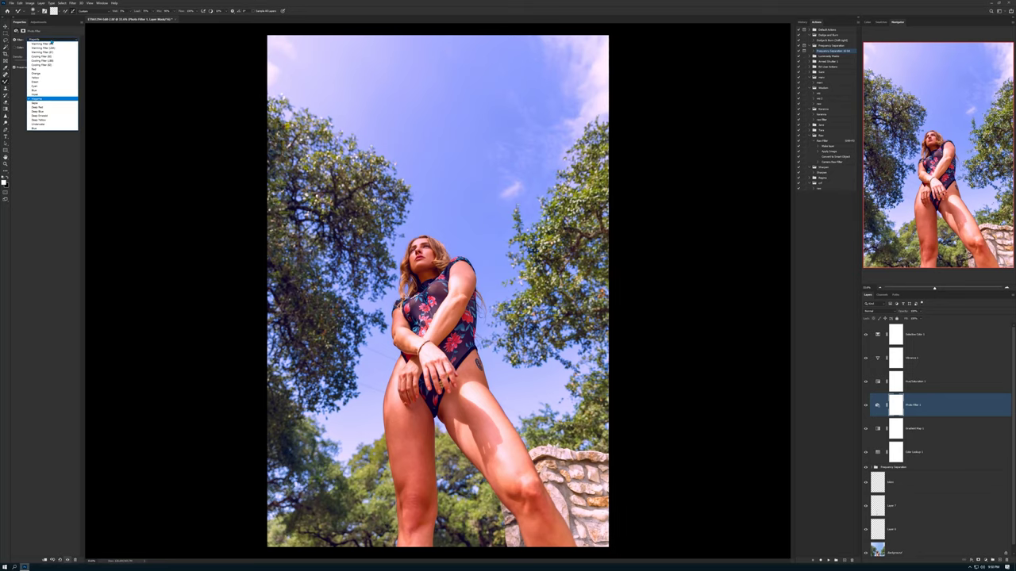
pyautogui.click(39, 86)
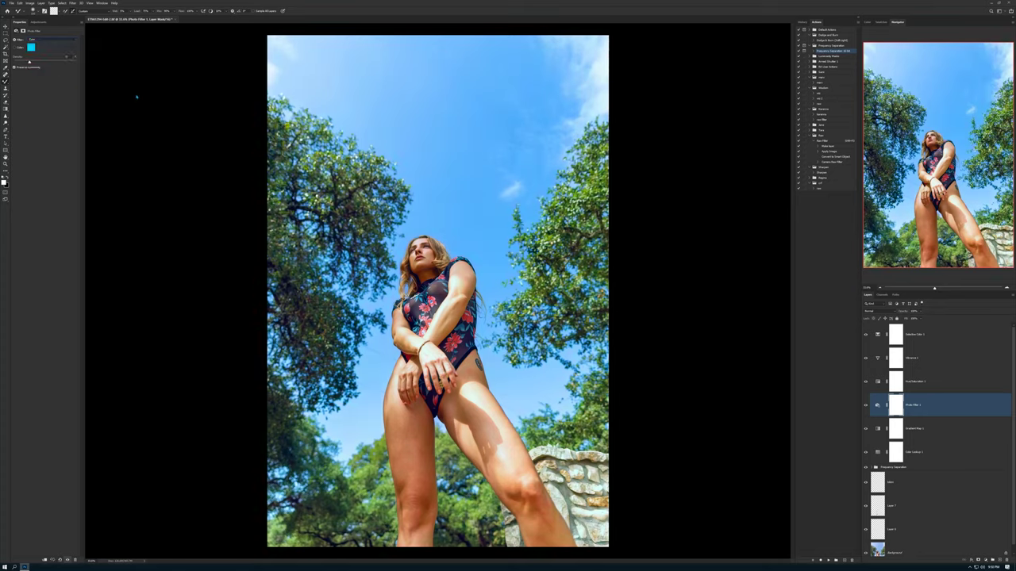
pyautogui.click(52, 39)
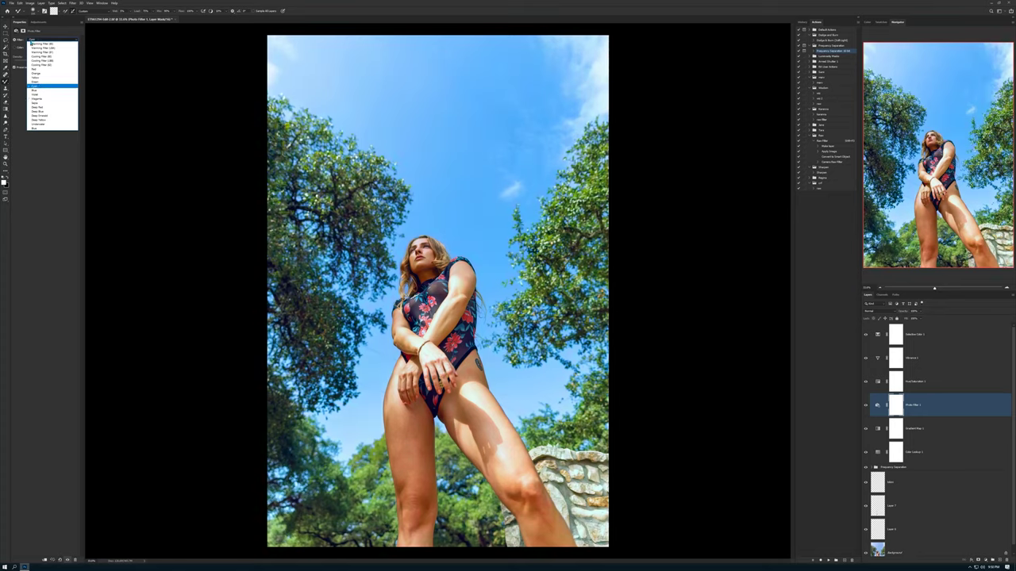
pyautogui.click(39, 84)
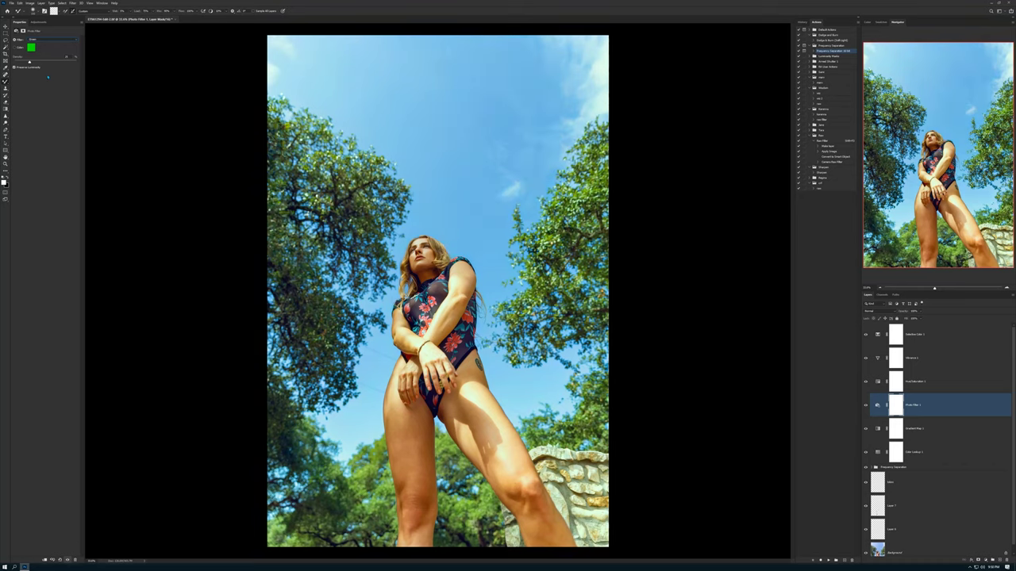
pyautogui.click(52, 39)
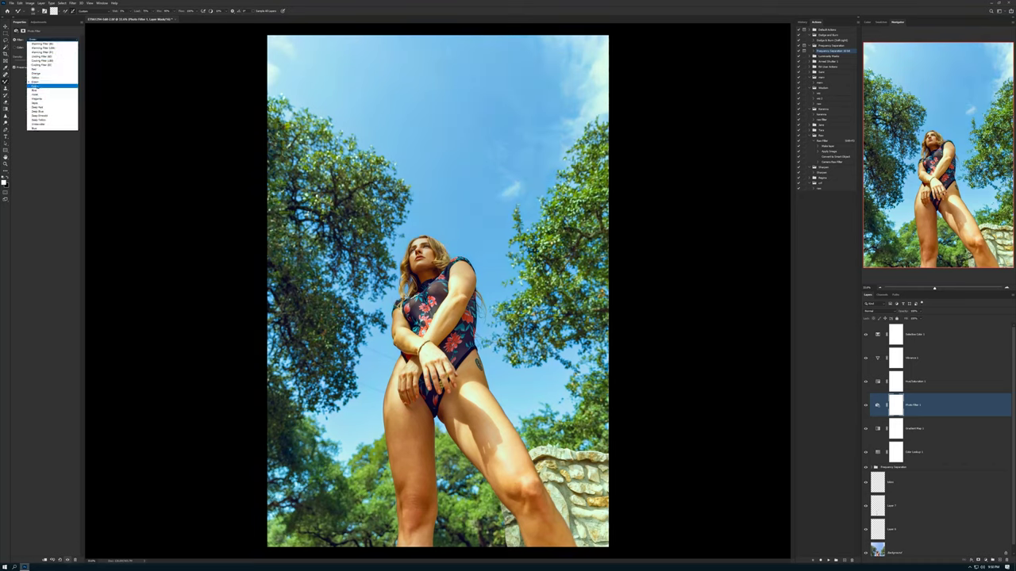
pyautogui.click(37, 87)
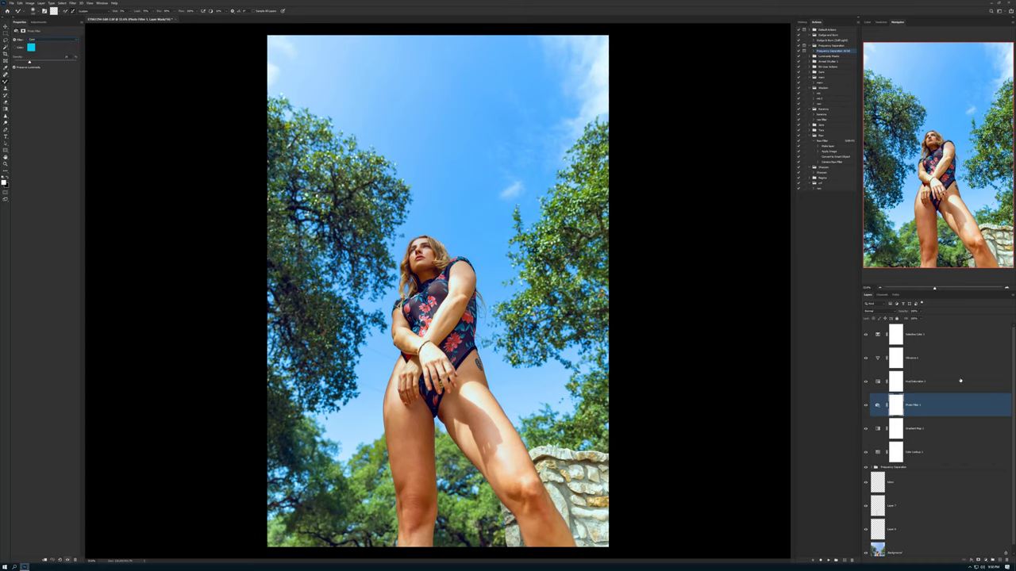
pyautogui.click(938, 338)
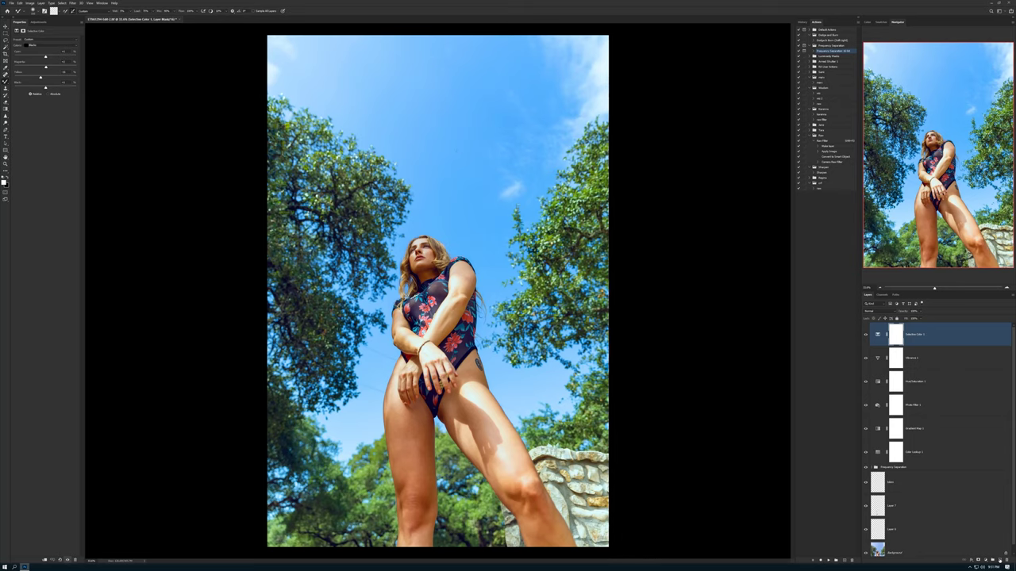
# Create a new top layer and fill it with the merged visible image via Apply Image
pyautogui.hotkey('ctrl', 'shift', 'alt', 'n')
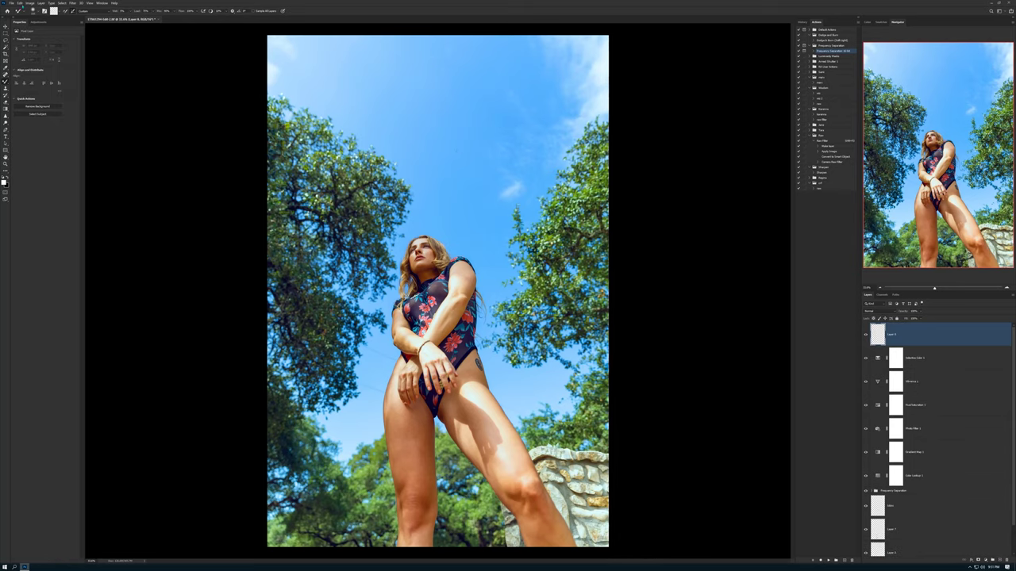
pyautogui.click(30, 3)
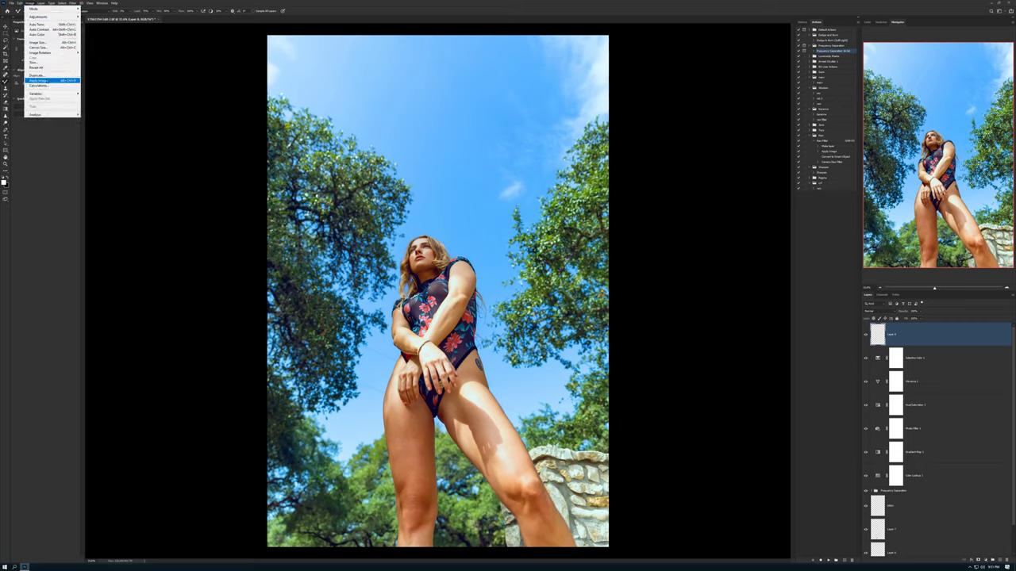
pyautogui.click(35, 82)
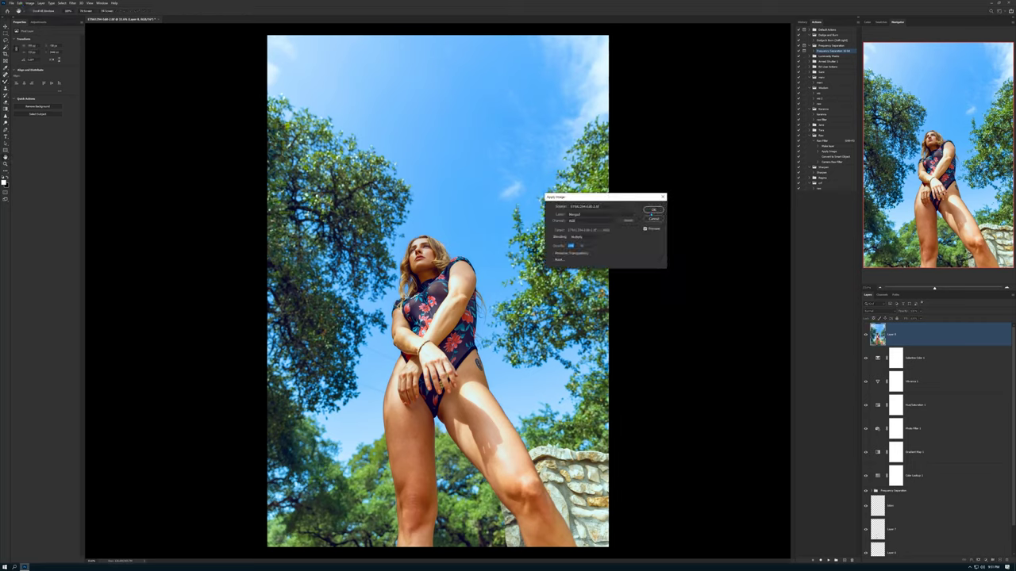
pyautogui.click(652, 211)
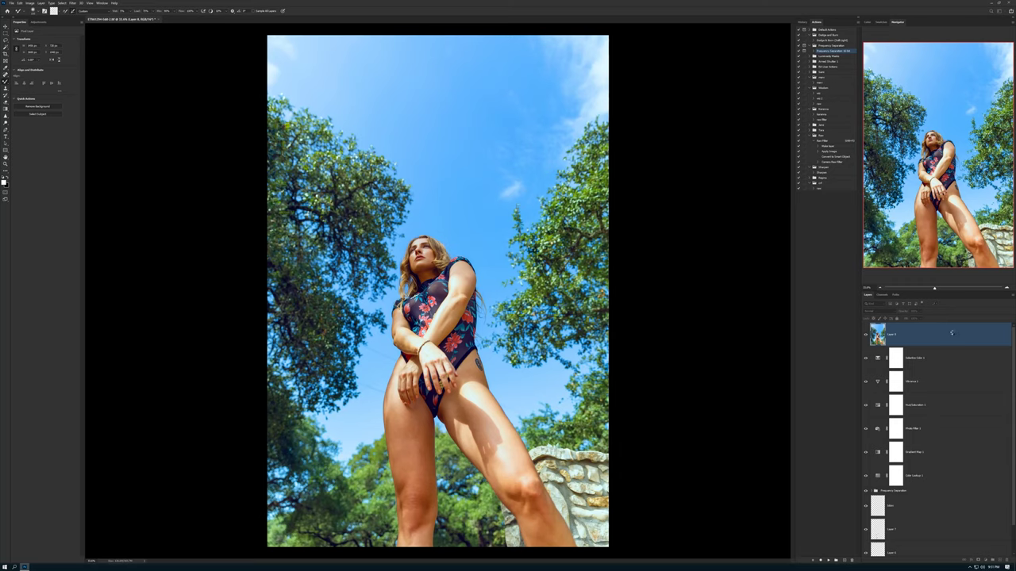
# Convert the merged layer into a smart object
pyautogui.rightClick(911, 336)
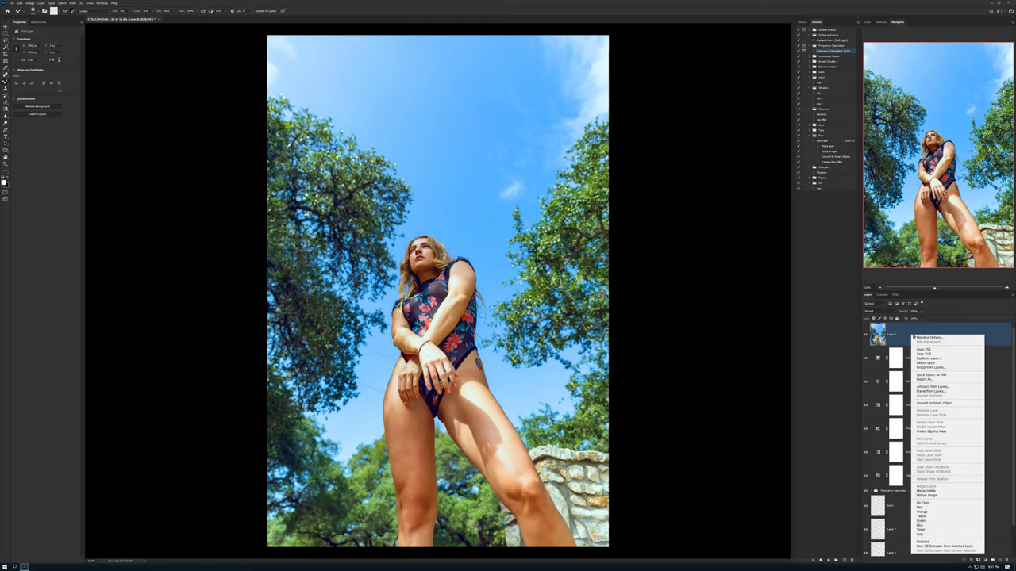
pyautogui.click(944, 403)
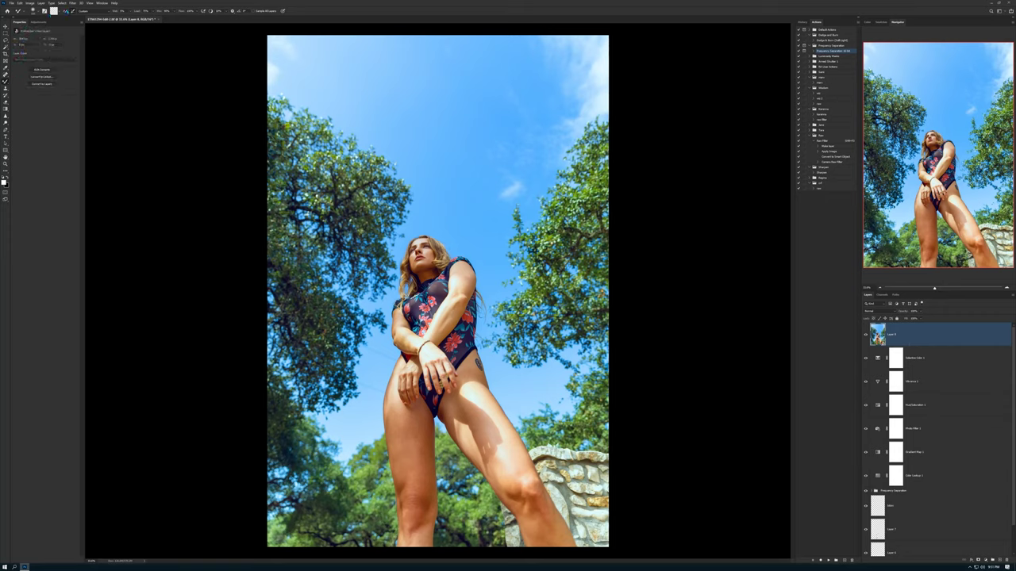
pyautogui.click(72, 4)
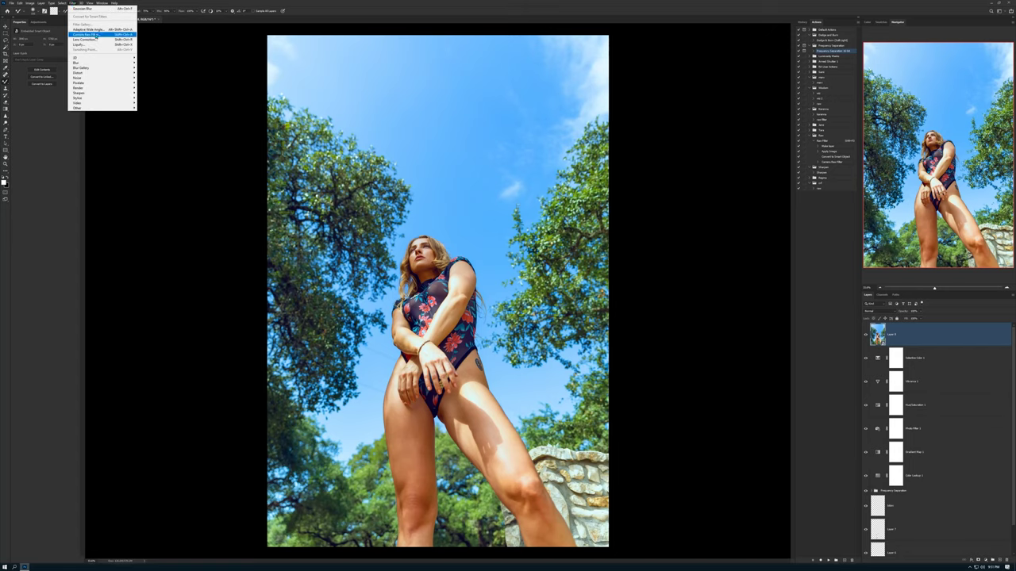
# Open Camera Raw on the merged layer, apply Auto, reset Exposure to 0, and toggle preview
pyautogui.click(96, 35)
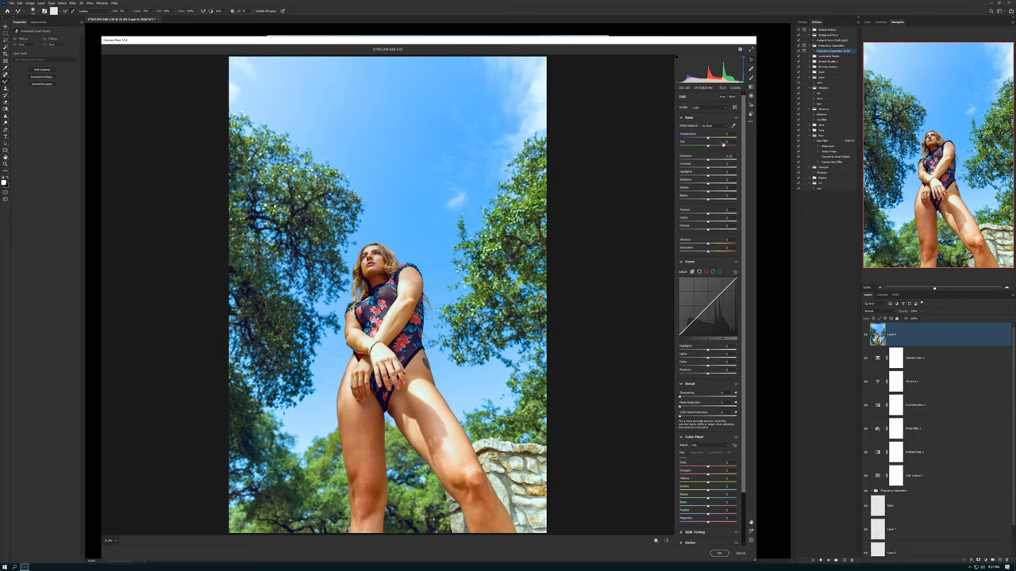
pyautogui.click(722, 96)
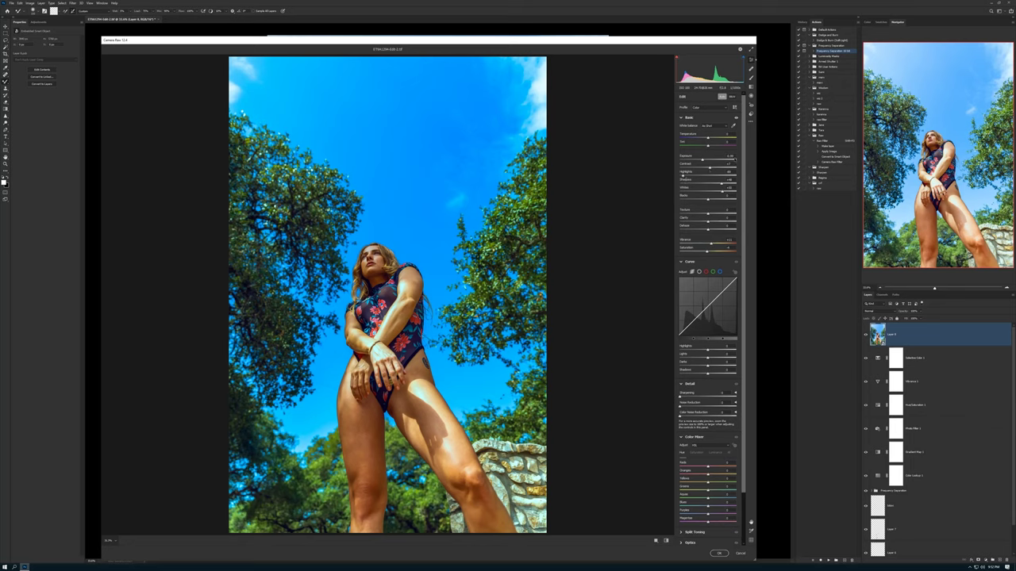
pyautogui.click(730, 156)
pyautogui.write('0')
pyautogui.press('Return')
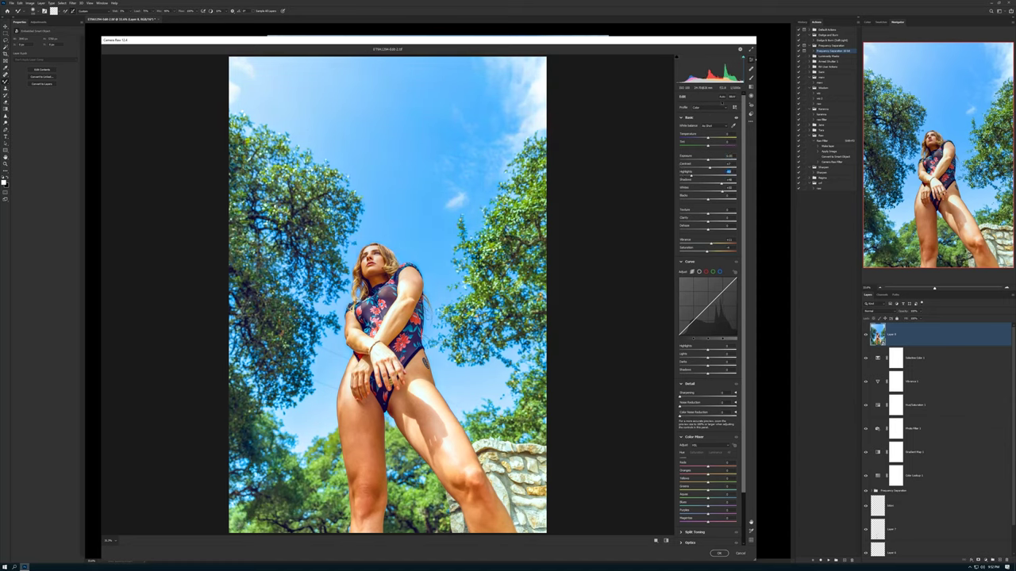
pyautogui.press('p')
pyautogui.press('p')
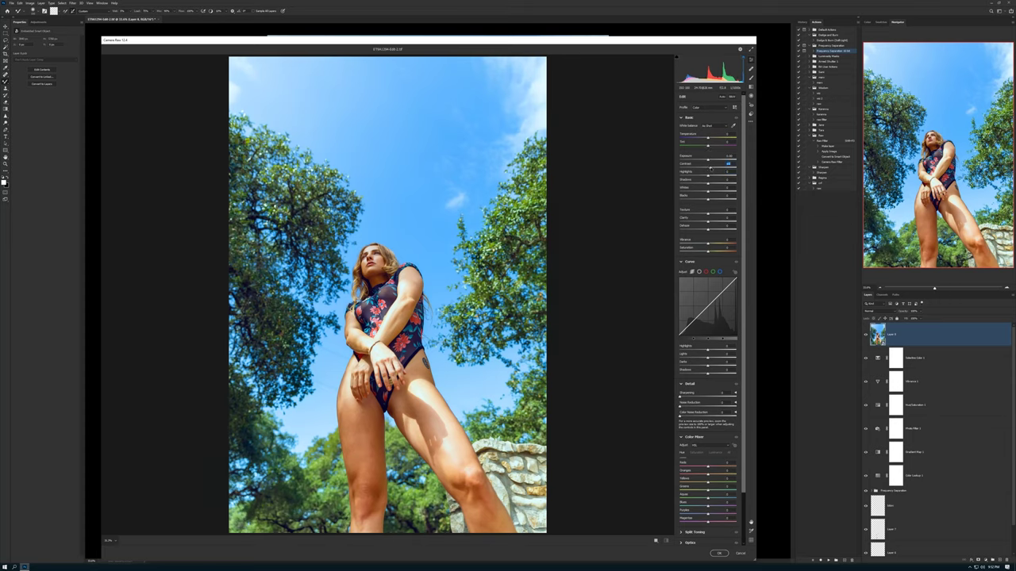
# Raise contrast, adjust highlights, lift shadows and lower whites in Camera Raw
pyautogui.moveTo(712, 167); pyautogui.dragTo(710, 169)
pyautogui.moveTo(711, 173); pyautogui.dragTo(707, 180)
pyautogui.moveTo(708, 184); pyautogui.dragTo(699, 185)
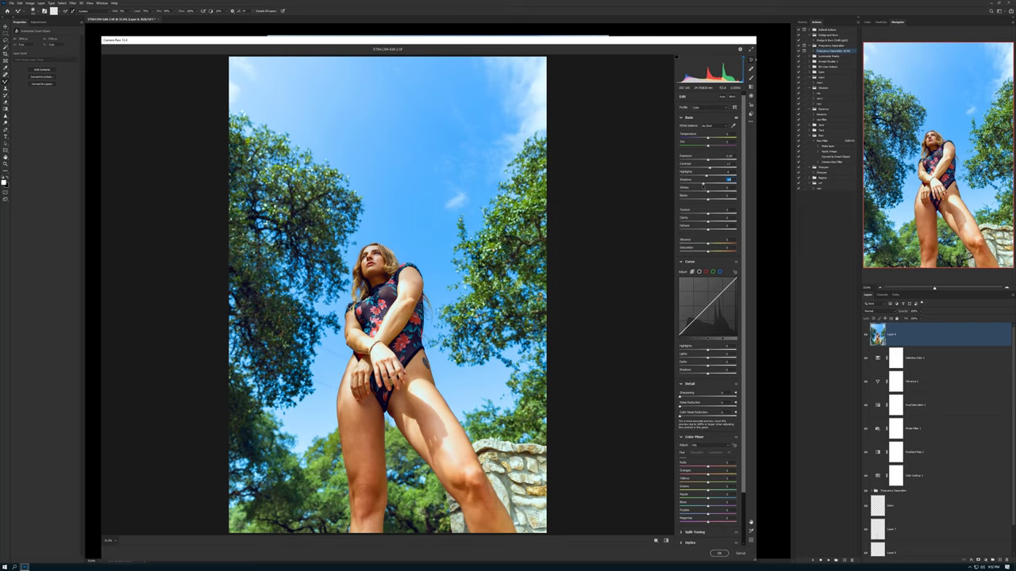
pyautogui.moveTo(702, 184); pyautogui.dragTo(705, 185)
pyautogui.click(709, 192)
pyautogui.moveTo(711, 192)
pyautogui.mouseDown()
pyautogui.moveTo(696, 191)
pyautogui.moveTo(706, 196)
pyautogui.mouseUp()
pyautogui.moveTo(715, 193); pyautogui.dragTo(705, 192)
# Fine-tune blacks, boost vibrance for a bluer sky, and show before/after side by side
pyautogui.click(706, 199)
pyautogui.moveTo(704, 200); pyautogui.dragTo(701, 200)
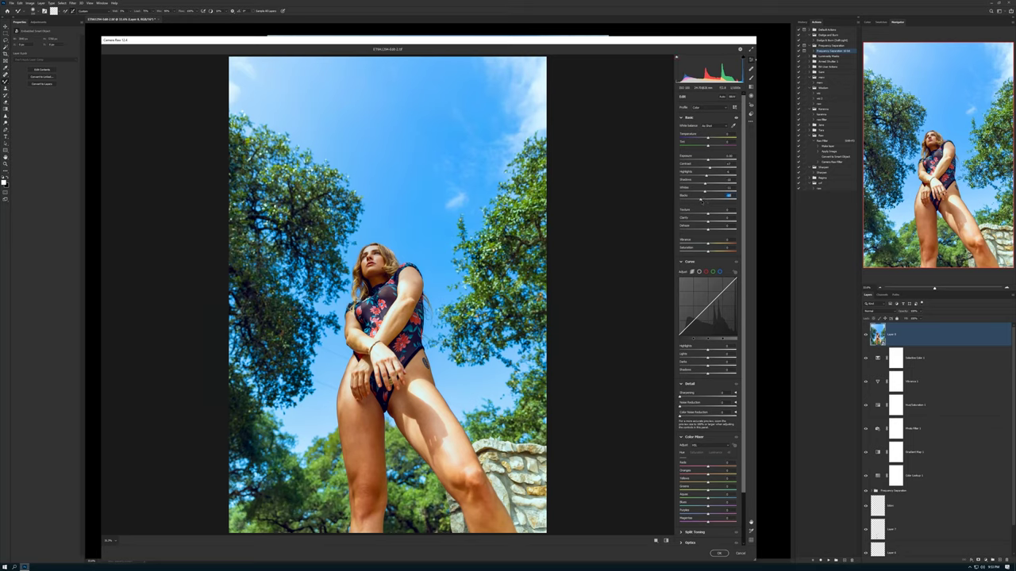
pyautogui.moveTo(702, 201); pyautogui.dragTo(707, 204)
pyautogui.moveTo(710, 204); pyautogui.dragTo(705, 204)
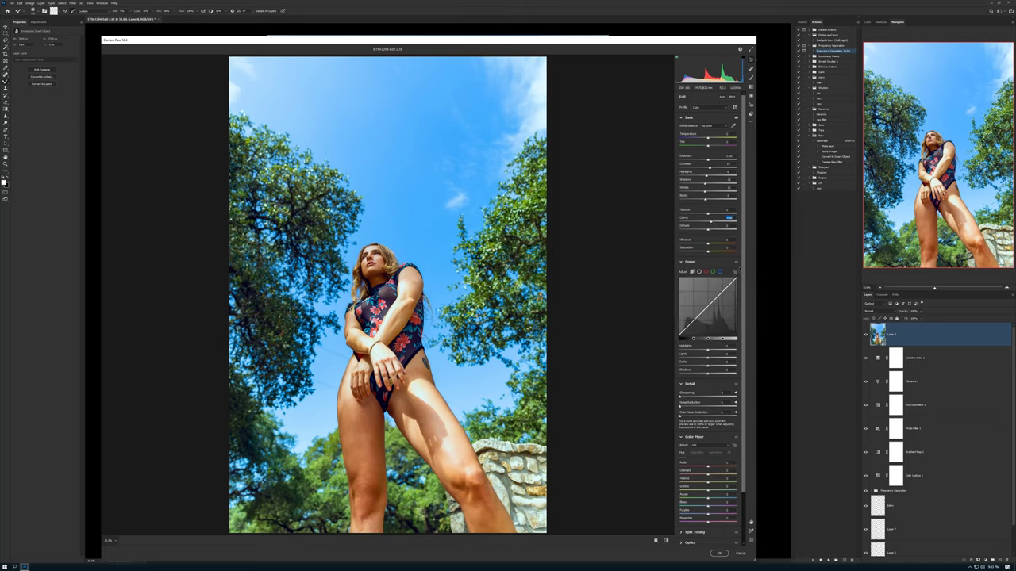
pyautogui.moveTo(708, 249)
pyautogui.mouseDown()
pyautogui.moveTo(724, 247)
pyautogui.moveTo(709, 246)
pyautogui.mouseUp()
pyautogui.scroll(-3, 708, 317)
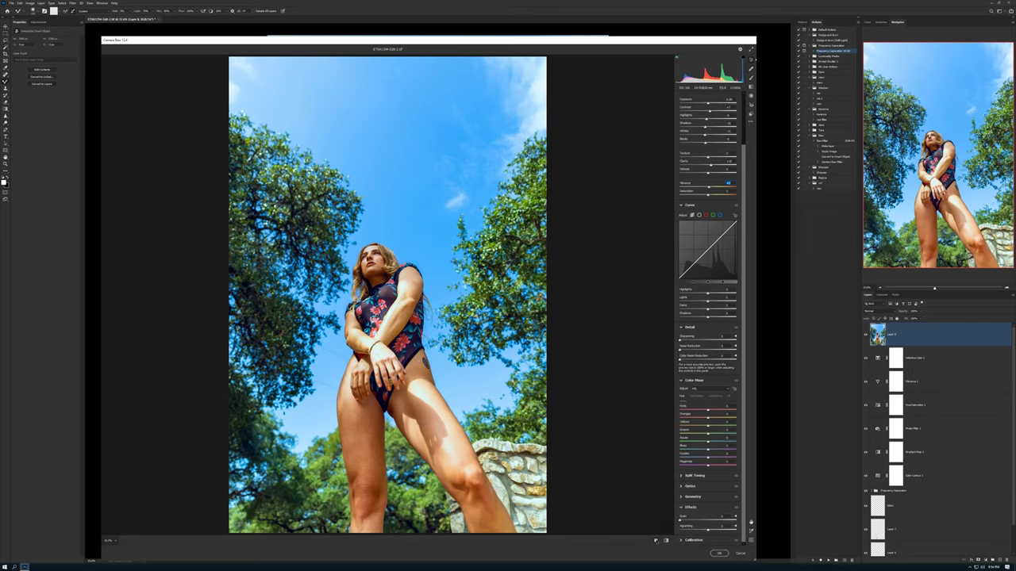
pyautogui.click(655, 542)
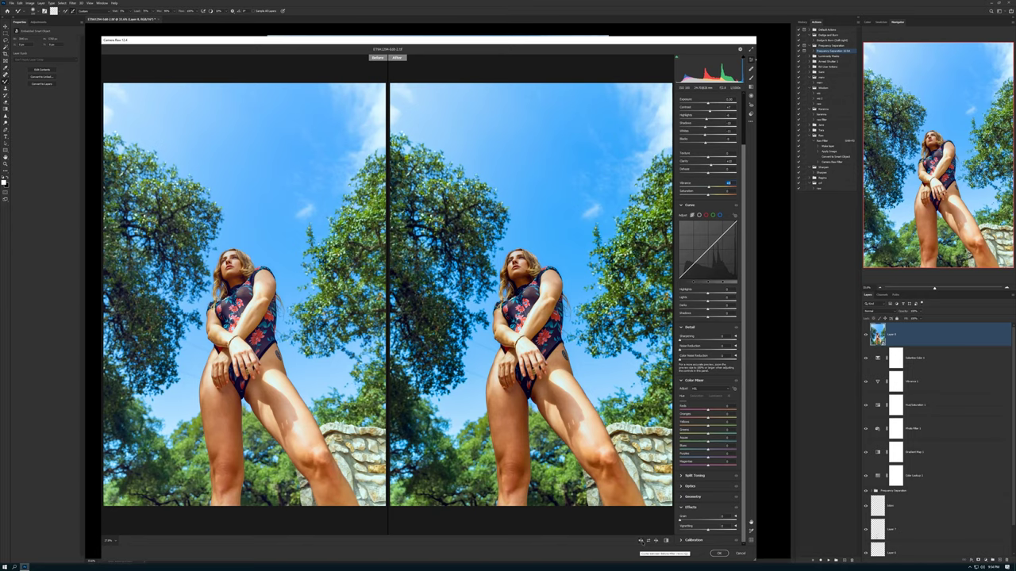
# Cycle through split and top/bottom before/after layouts back to the single preview
pyautogui.click(641, 541)
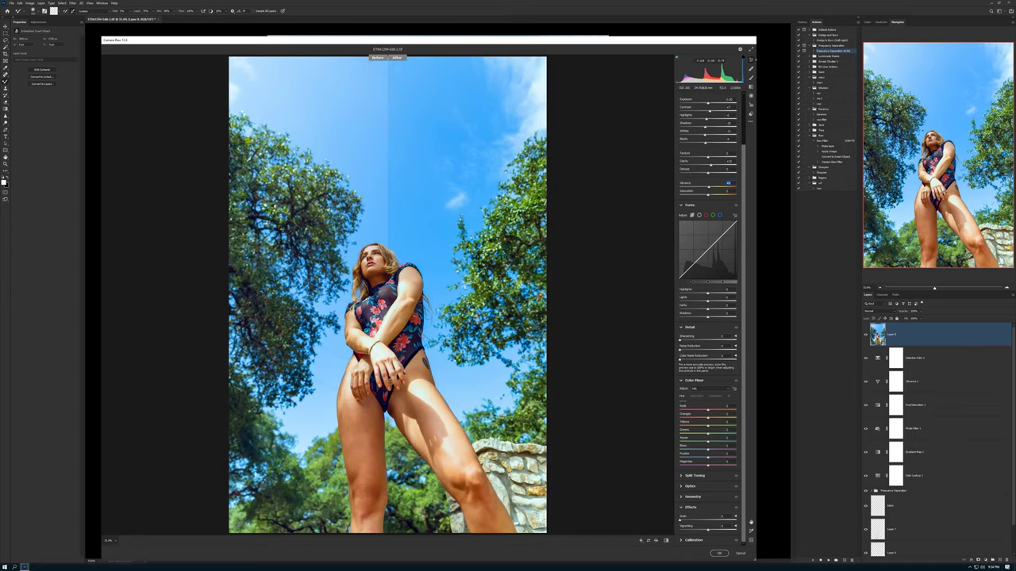
pyautogui.press('q')
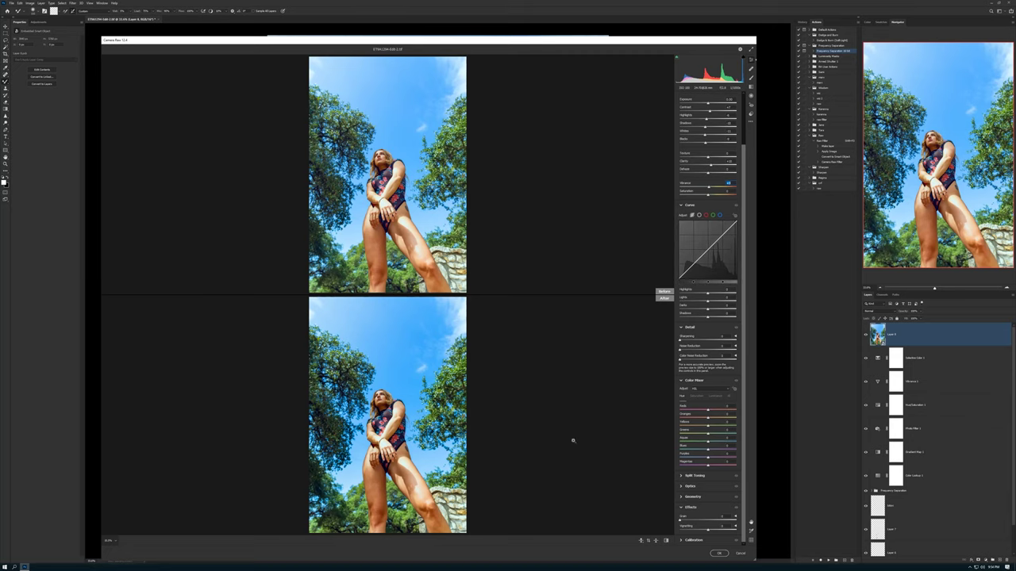
pyautogui.press('q')
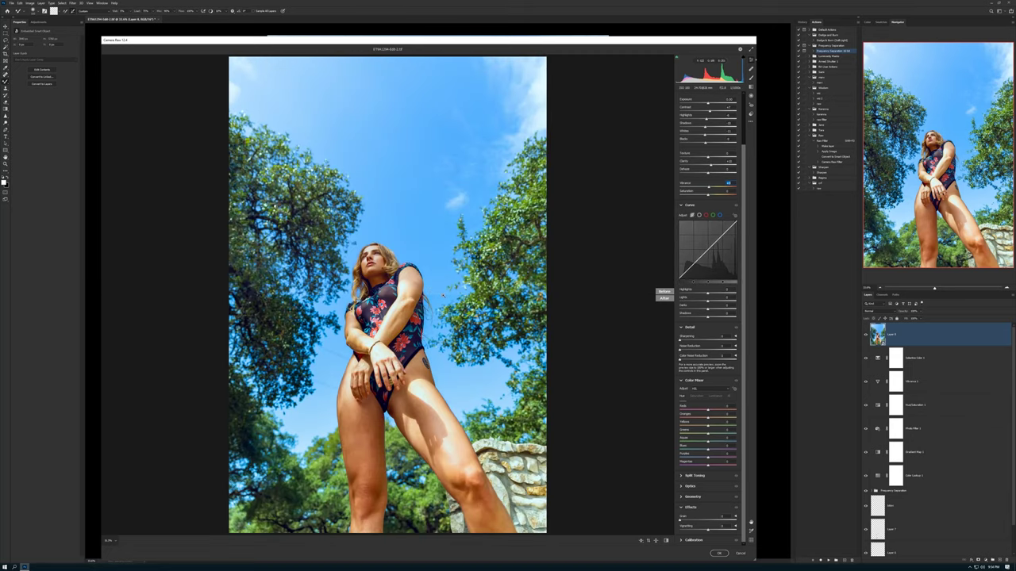
pyautogui.press('q')
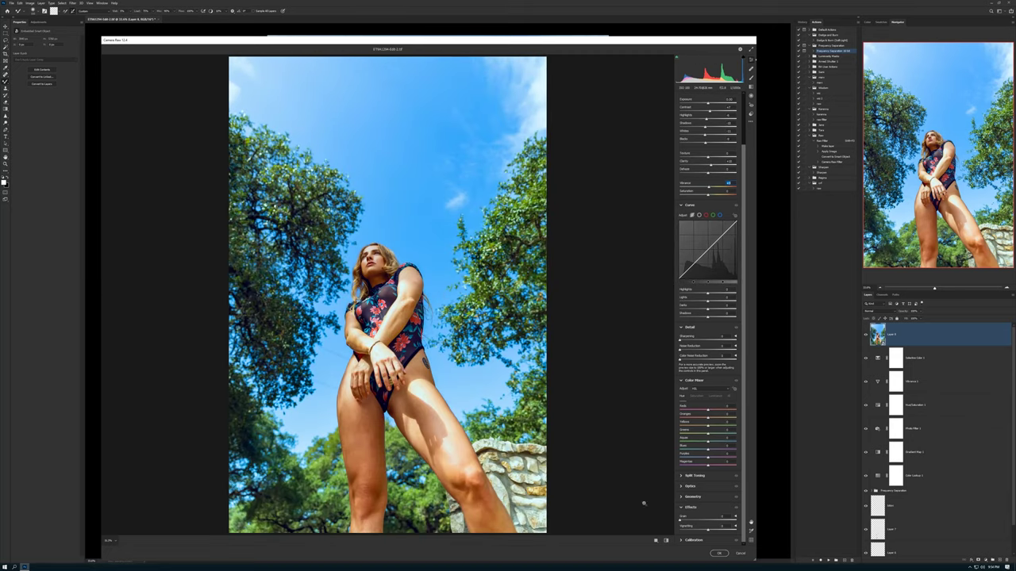
# Compare default against edited settings, then apply the Camera Raw grade with OK
pyautogui.click(667, 542)
pyautogui.click(667, 542)
pyautogui.click(667, 543)
pyautogui.click(667, 543)
pyautogui.click(666, 543)
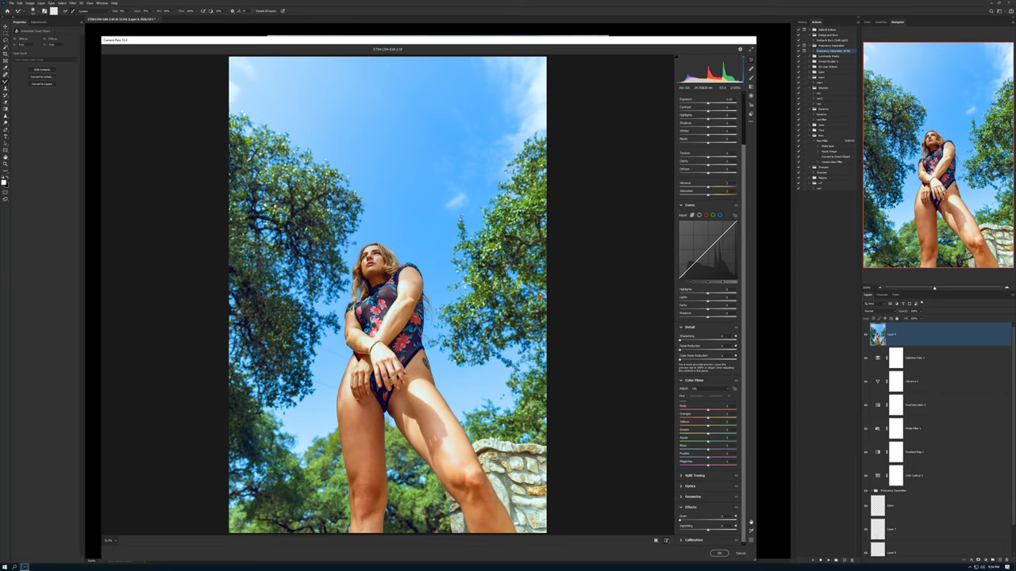
pyautogui.click(666, 543)
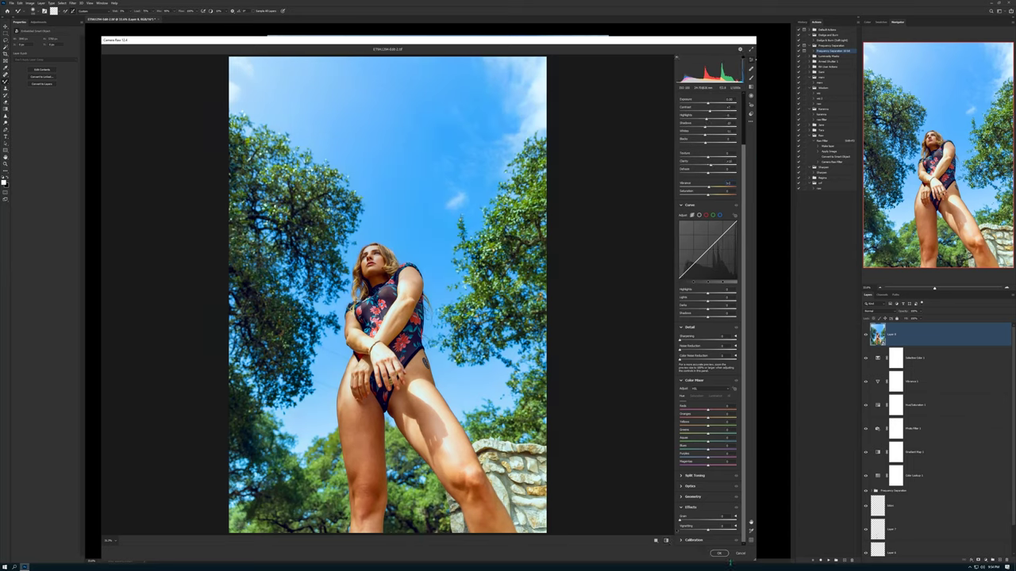
pyautogui.click(718, 553)
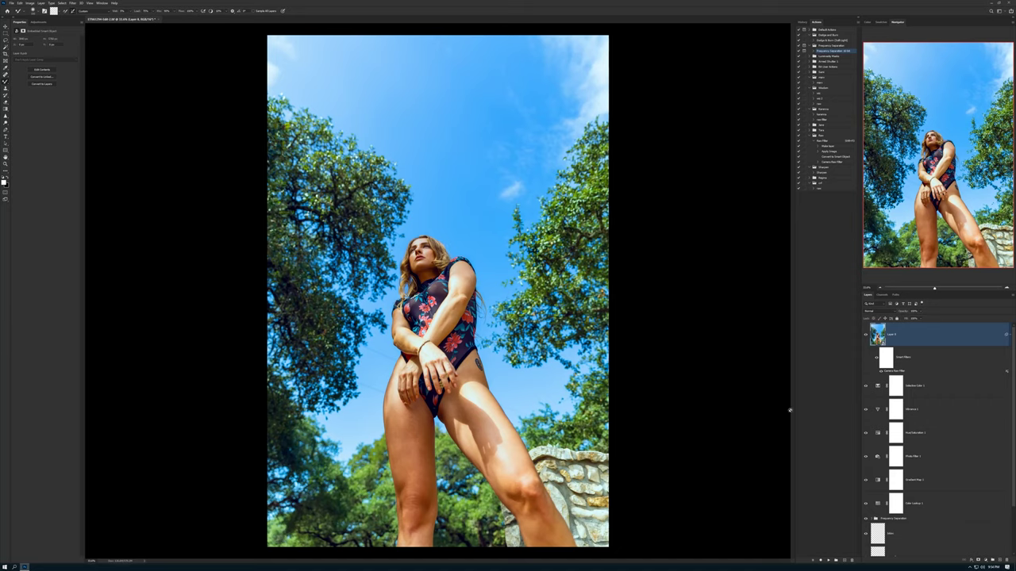
# Brush over the smart filter mask above the head and model, then undo the painting
pyautogui.press('b')
pyautogui.click(886, 361)
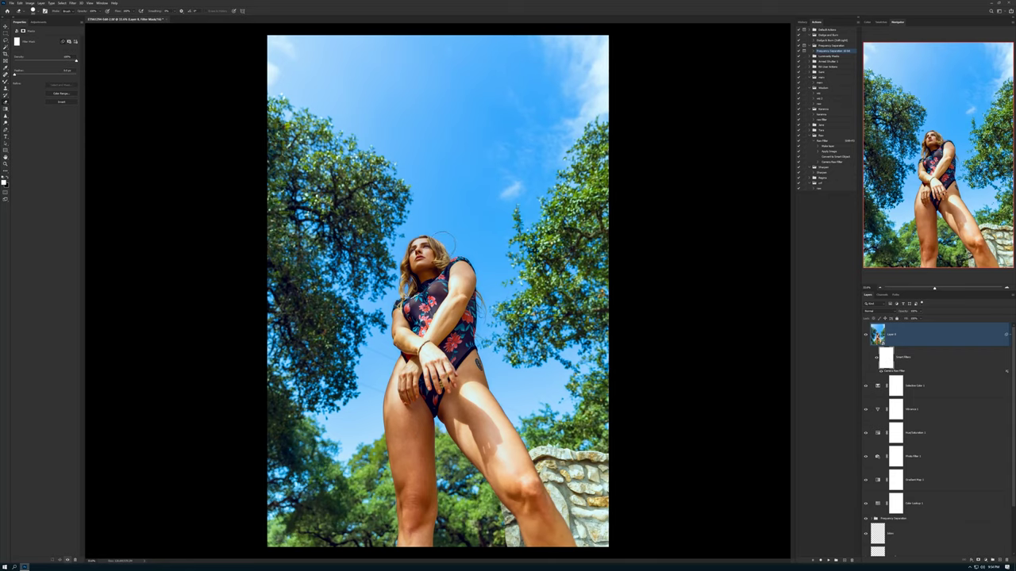
pyautogui.moveTo(433, 219); pyautogui.dragTo(452, 242)
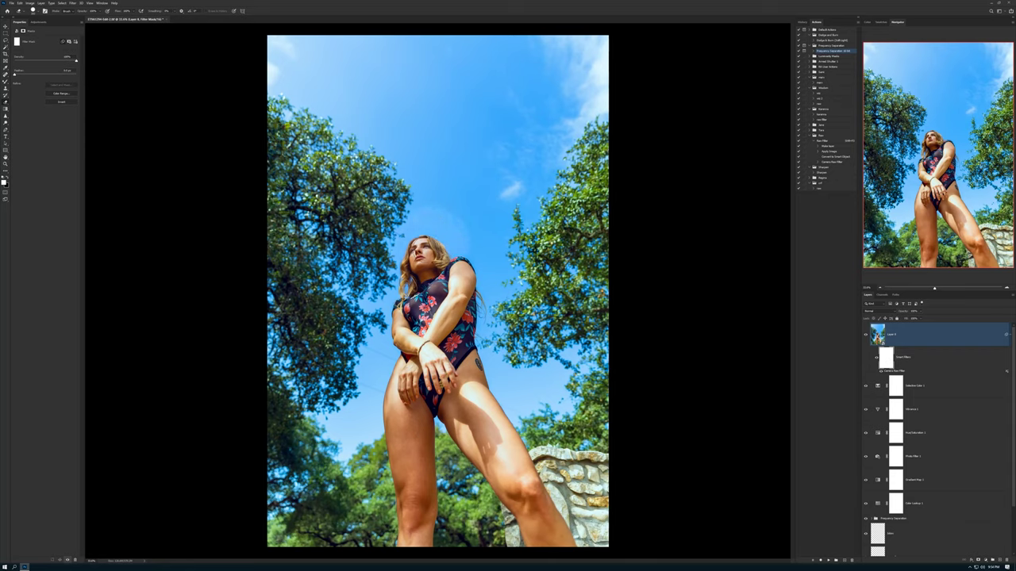
pyautogui.moveTo(381, 286); pyautogui.dragTo(430, 326)
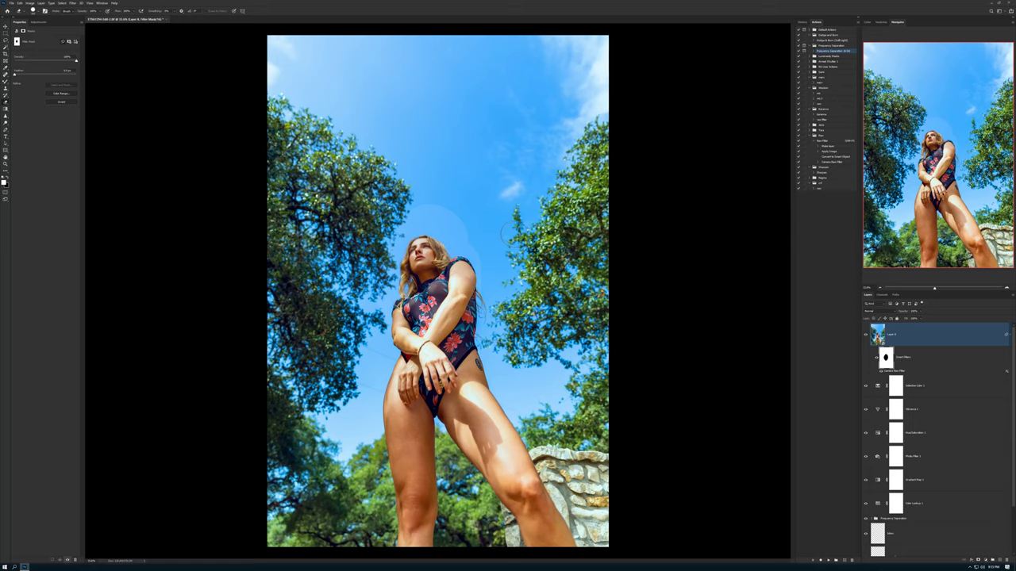
pyautogui.hotkey('ctrl', 'z')
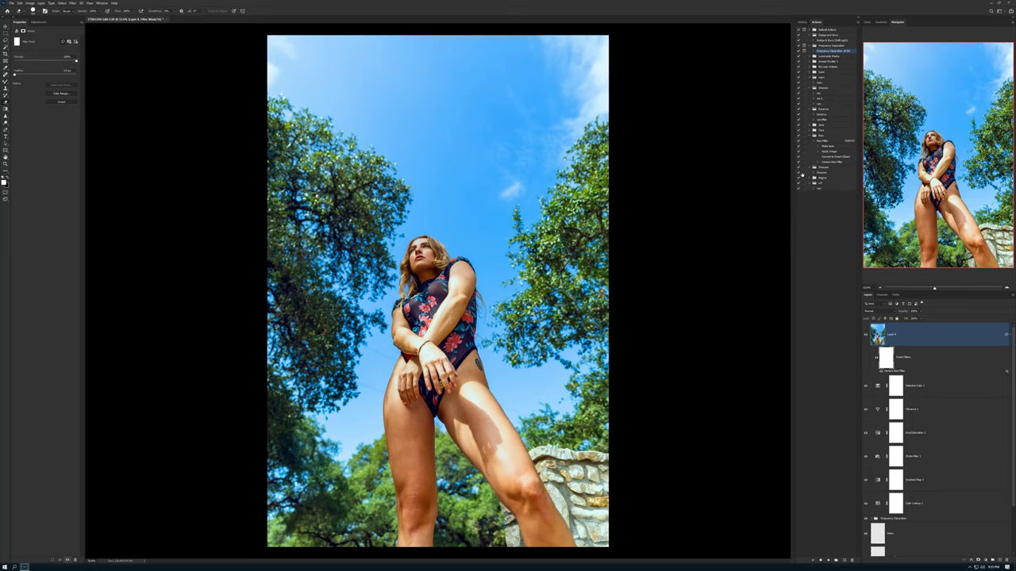
# Toggle the recorded action's dialogs, dismiss the alert, and add new Layer 9 on top
pyautogui.click(803, 174)
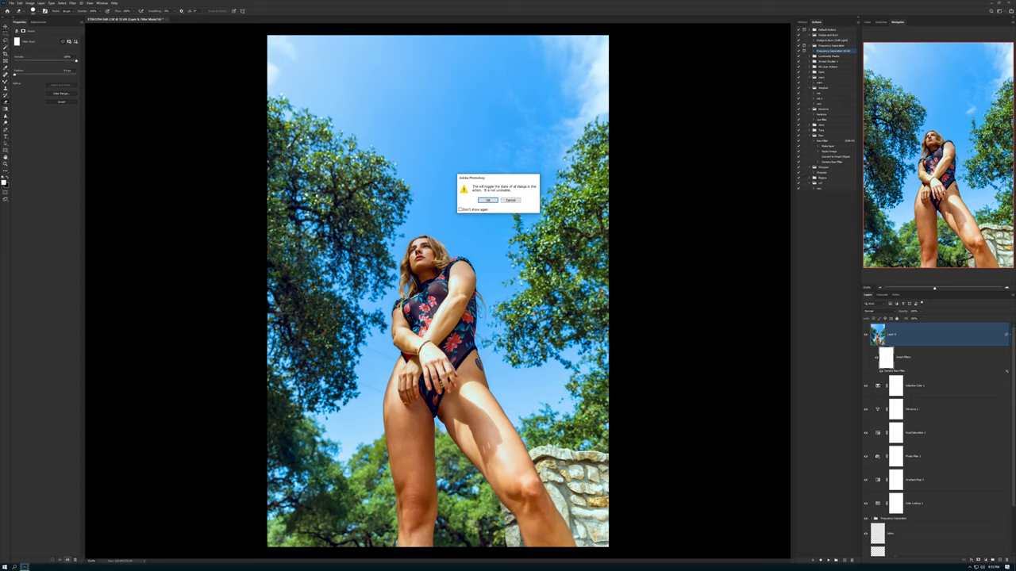
pyautogui.click(510, 200)
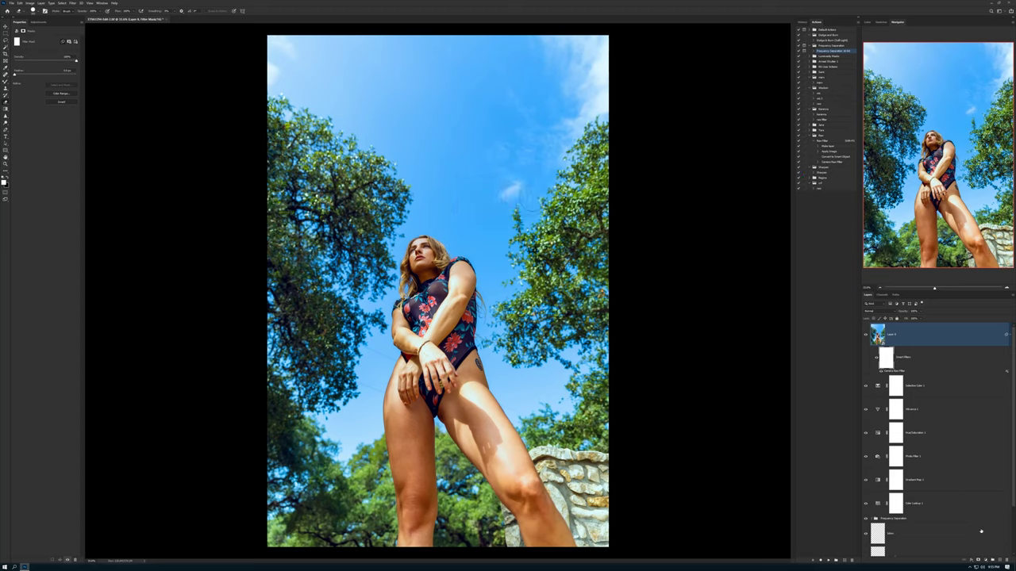
pyautogui.click(998, 559)
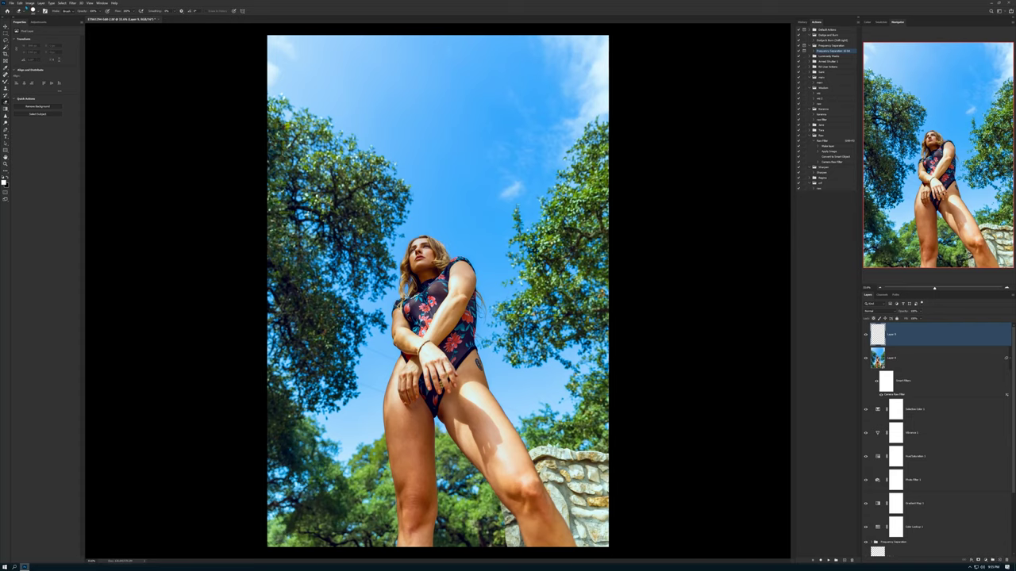
# Apply Image to merge the visible image into Layer 9, then convert it to a smart object
pyautogui.click(29, 3)
pyautogui.click(39, 80)
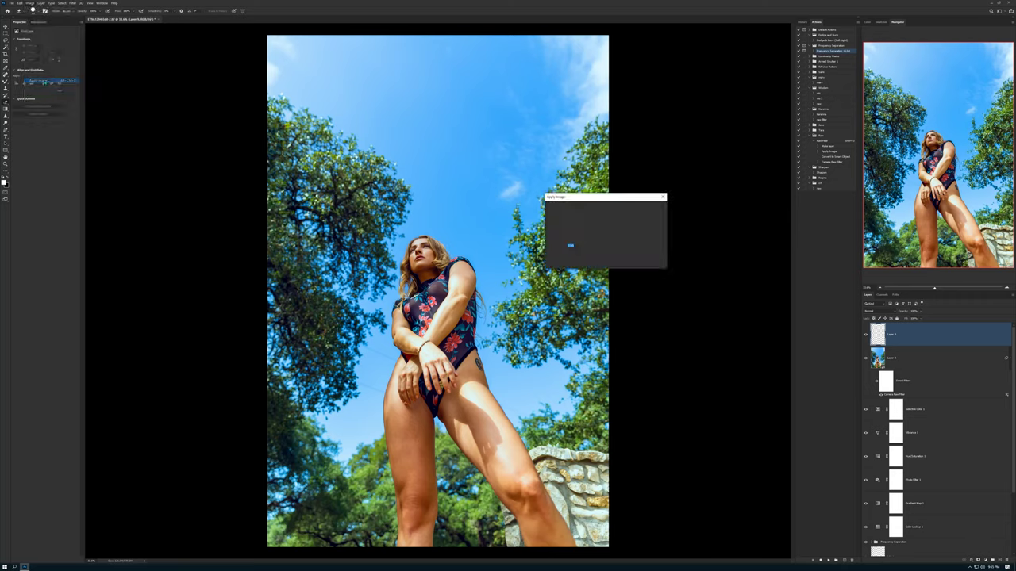
pyautogui.click(655, 210)
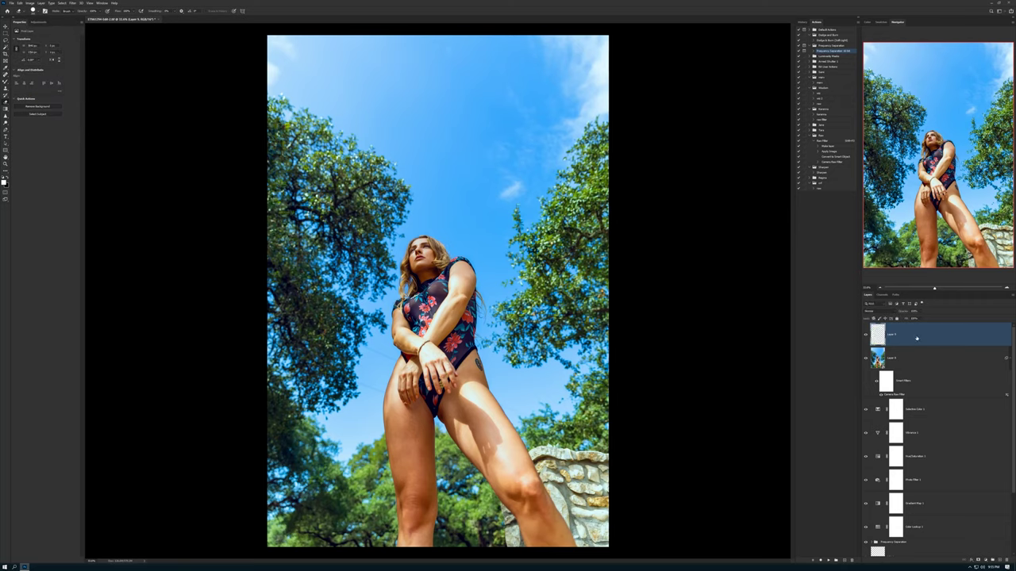
pyautogui.rightClick(915, 339)
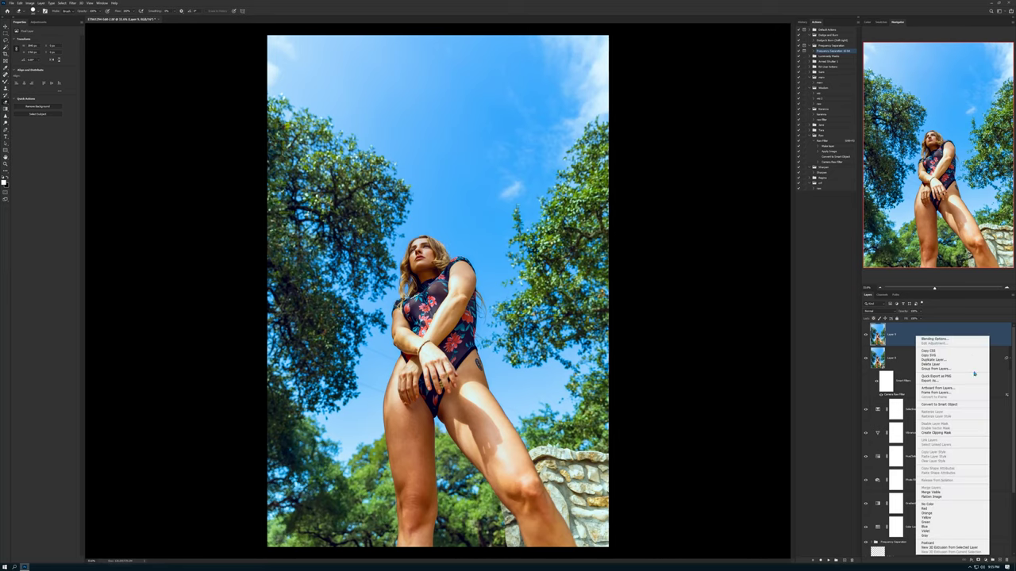
pyautogui.click(951, 406)
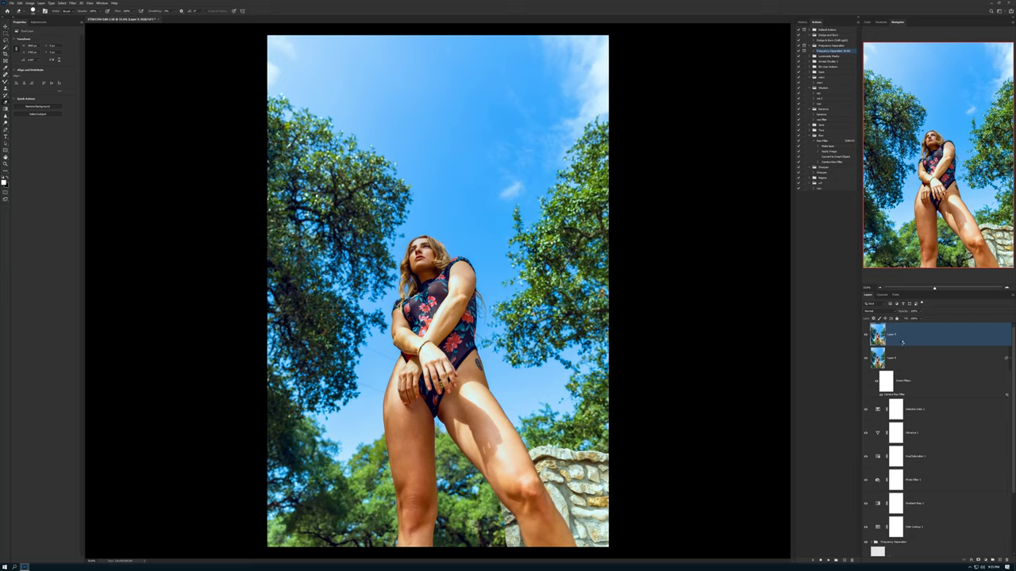
# Apply an Unsharp Mask smart filter to the top layer with a raised Amount
pyautogui.click(72, 3)
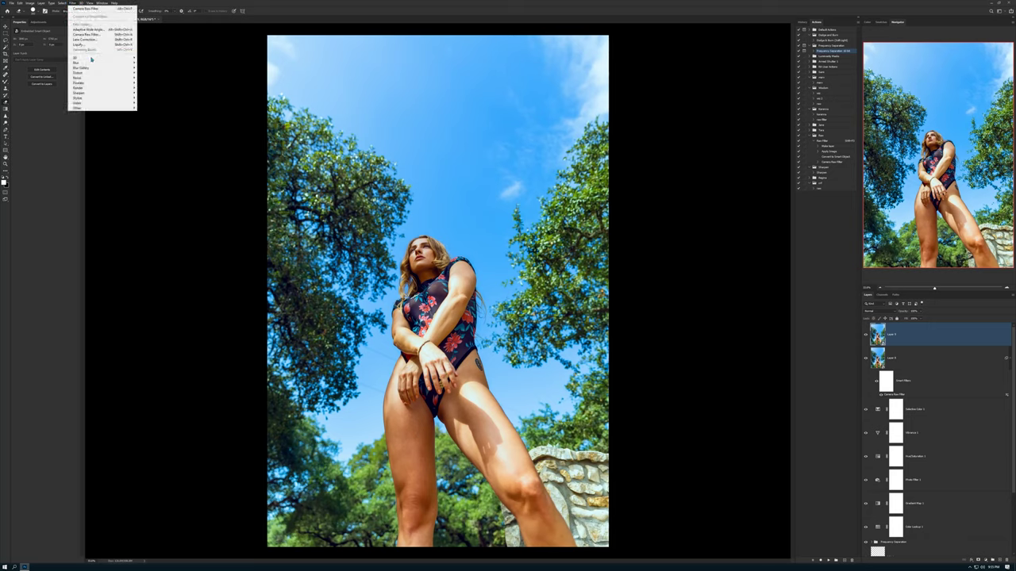
pyautogui.moveTo(95, 94)
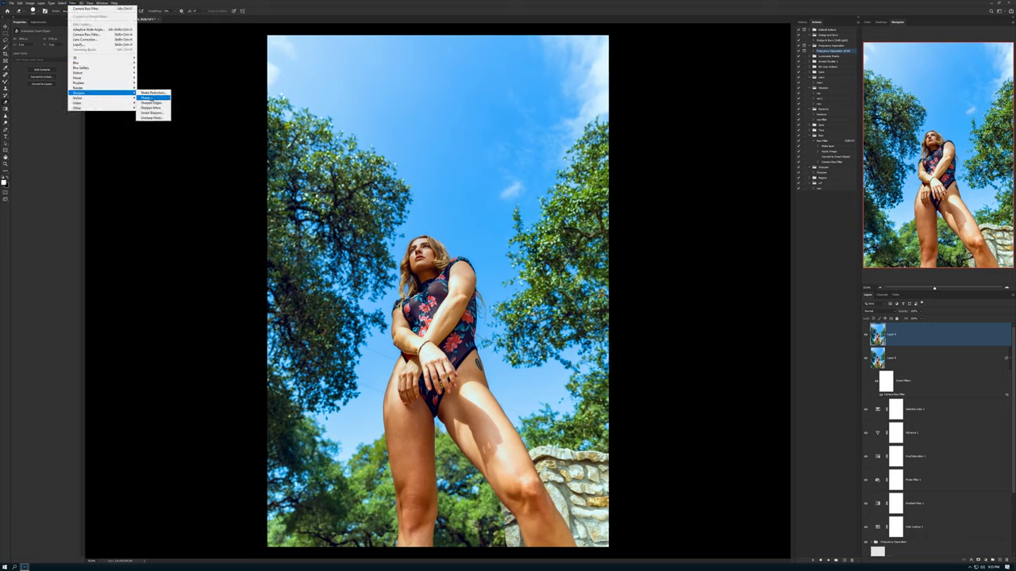
pyautogui.click(151, 117)
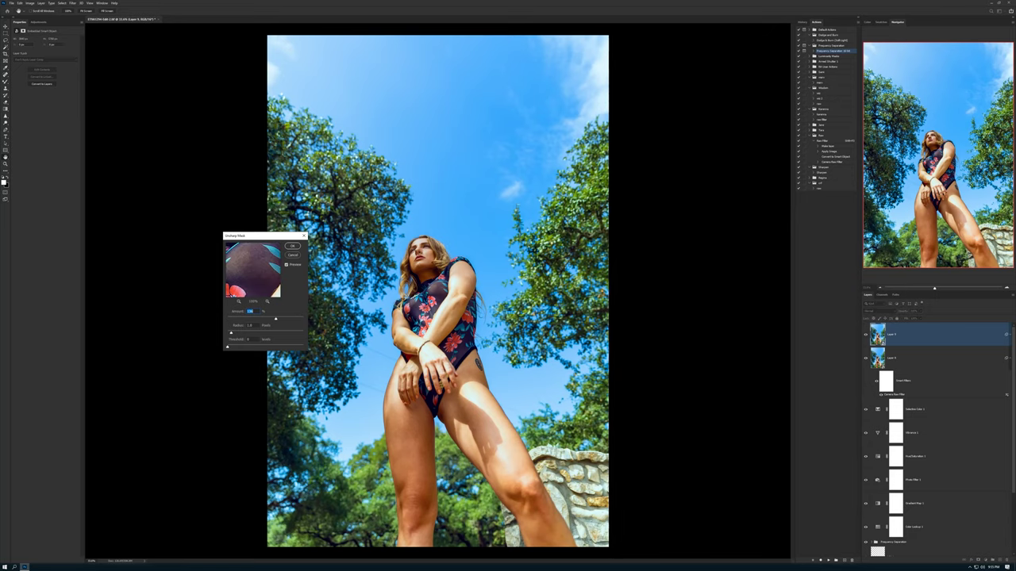
pyautogui.scroll(3, 428, 262)
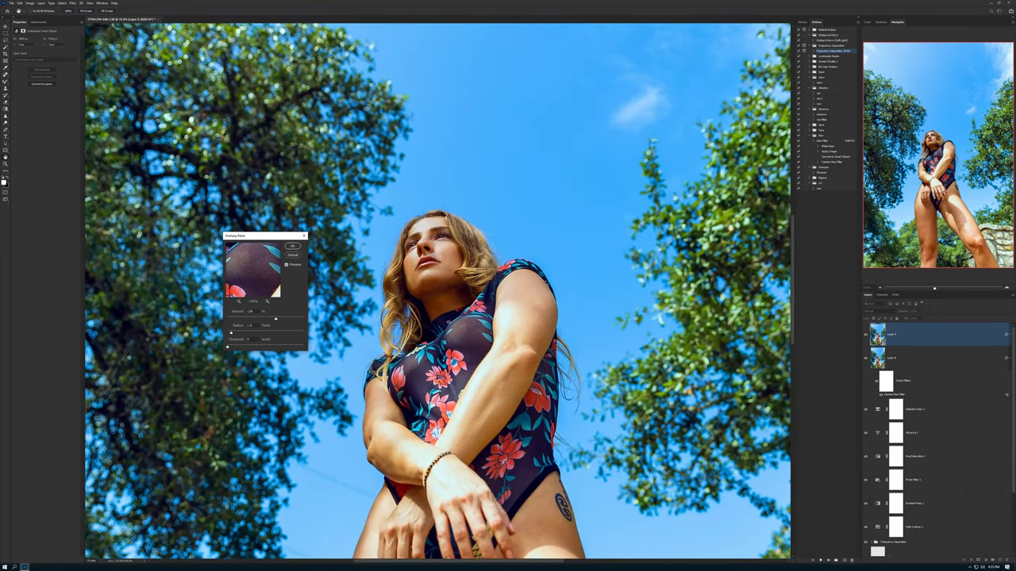
pyautogui.click(273, 318)
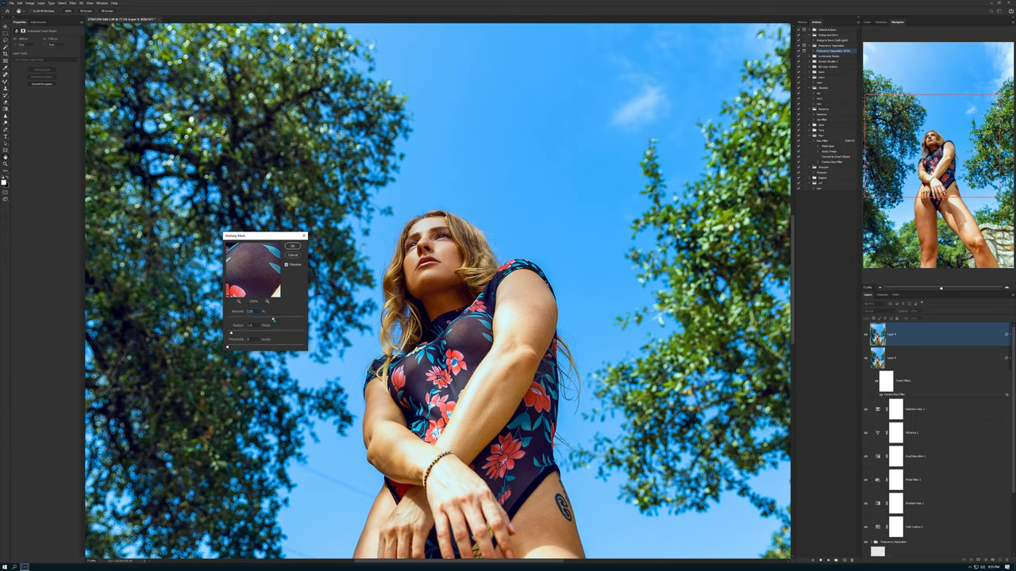
pyautogui.moveTo(223, 319); pyautogui.dragTo(241, 319)
pyautogui.click(292, 246)
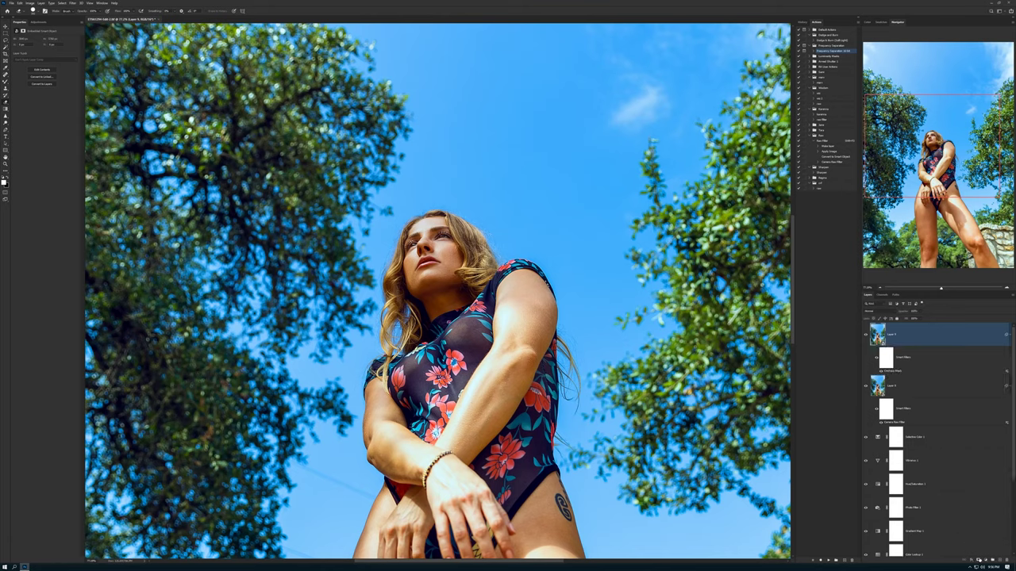
# Add a black mask to the sharpened layer, paint sharpening back on the model, then fit the view
pyautogui.keyDown('alt'); pyautogui.click(979, 560); pyautogui.keyUp('alt')
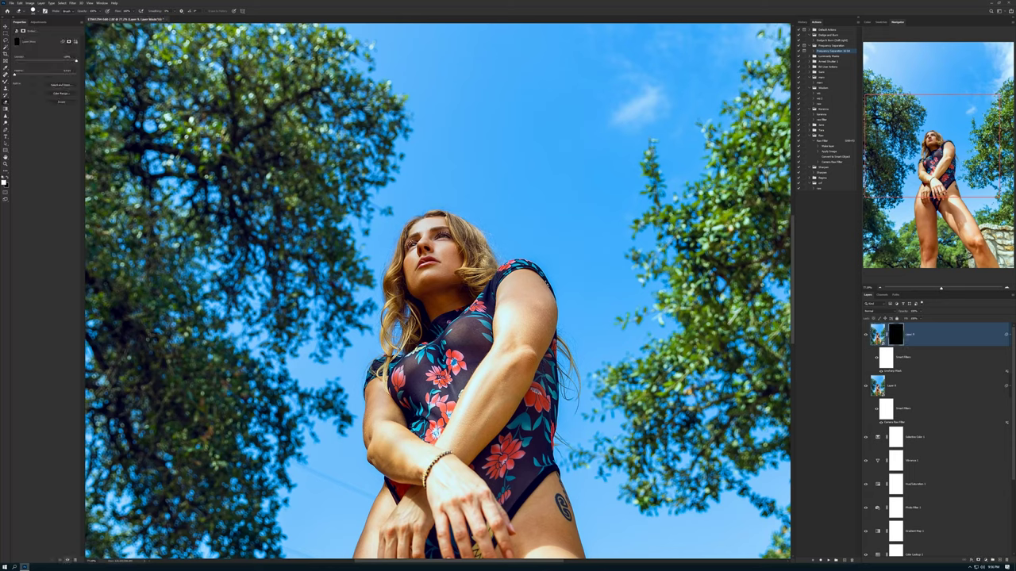
pyautogui.hotkey('shift', 'b')
pyautogui.hotkey('shift', 'b')
pyautogui.scroll(-10, 437, 290)
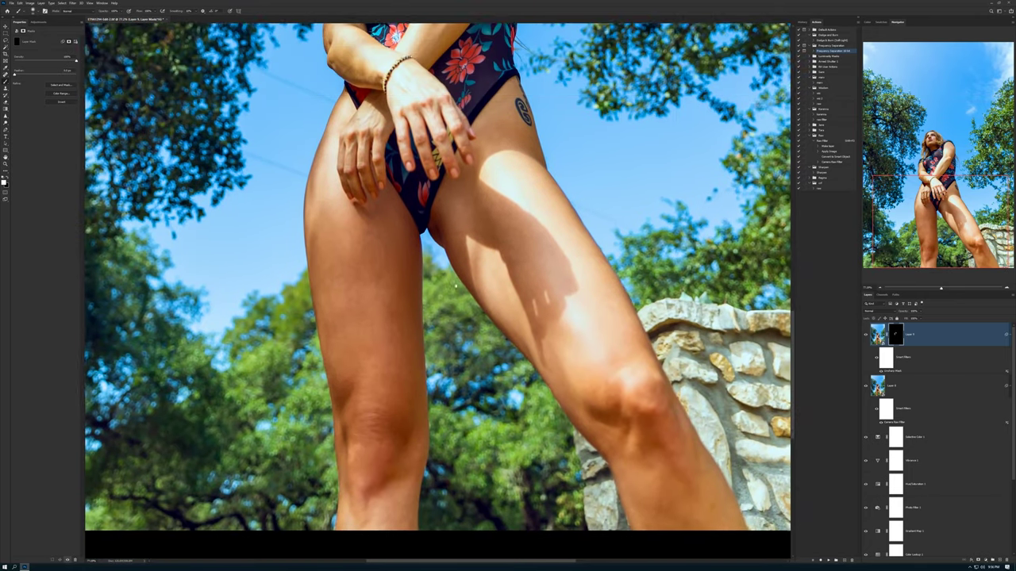
pyautogui.scroll(6, 456, 284)
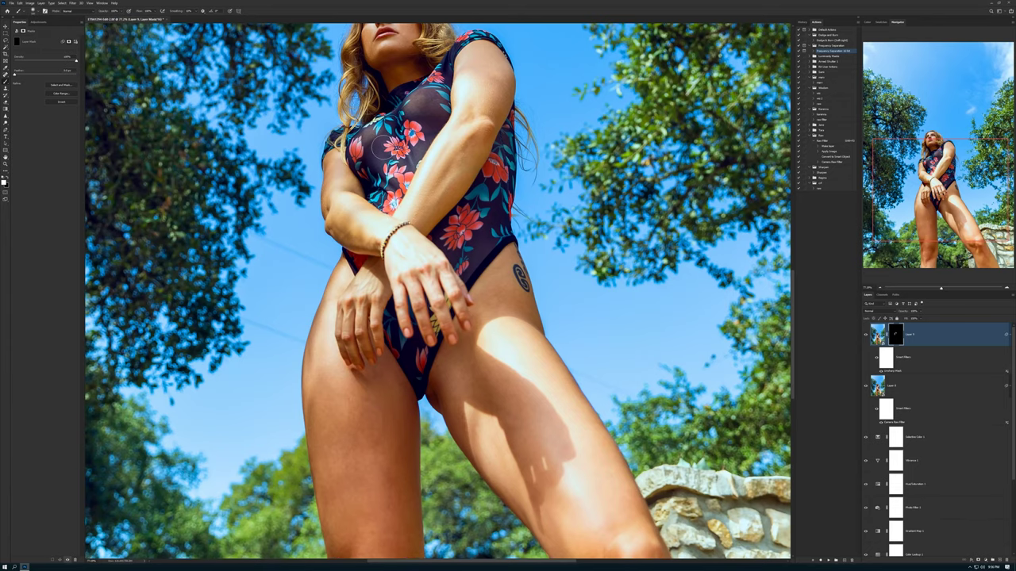
pyautogui.moveTo(381, 148); pyautogui.dragTo(476, 83)
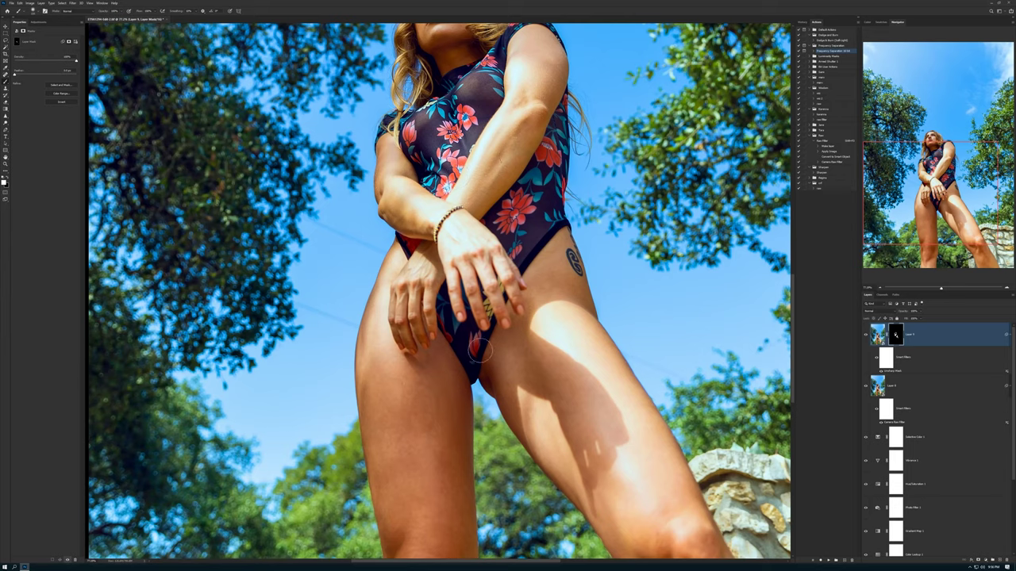
pyautogui.moveTo(421, 397); pyautogui.dragTo(392, 244)
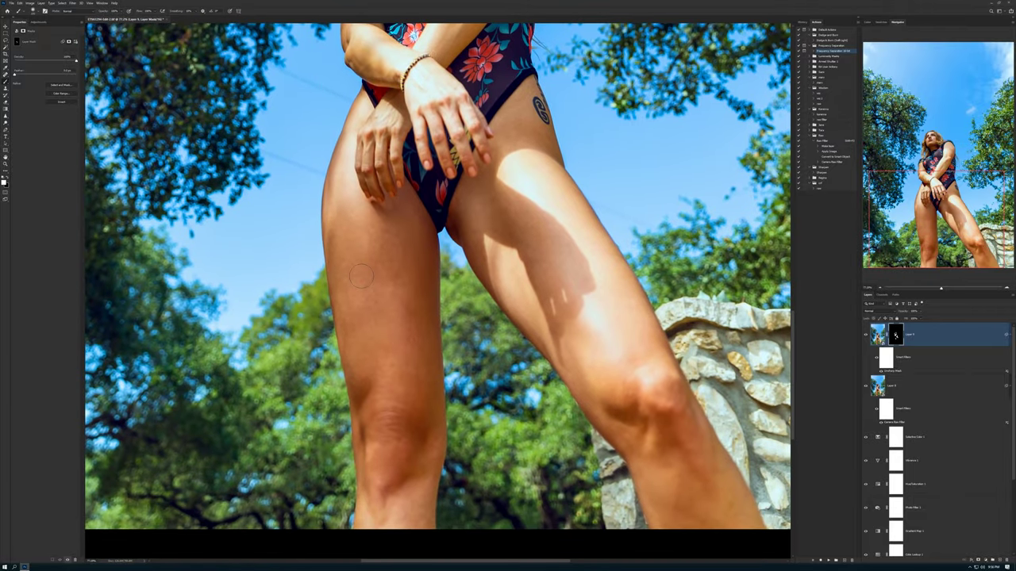
pyautogui.scroll(8, 361, 275)
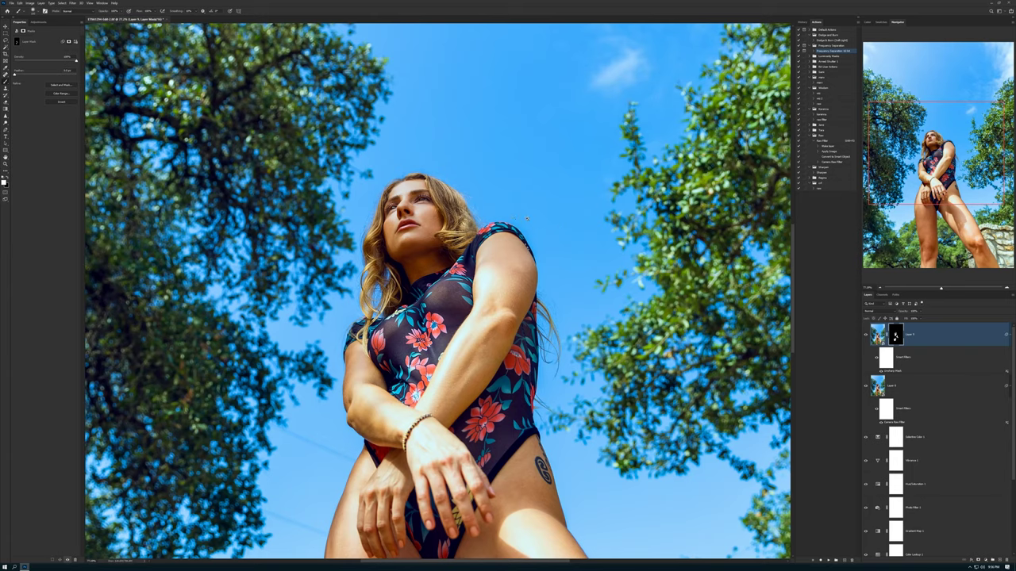
pyautogui.hotkey('ctrl', '0')
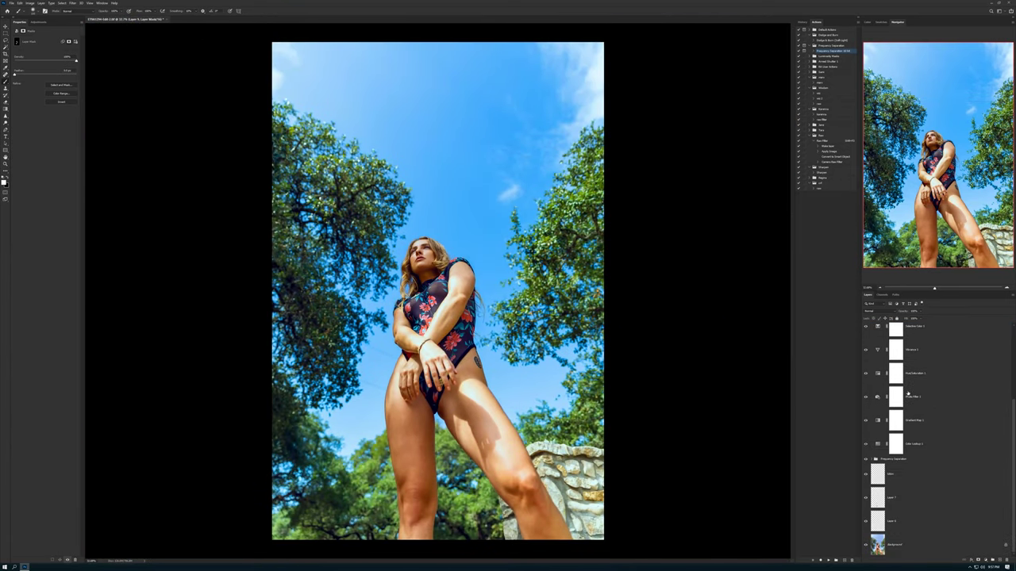
pyautogui.scroll(-3, 902, 393)
pyautogui.scroll(2, 442, 368)
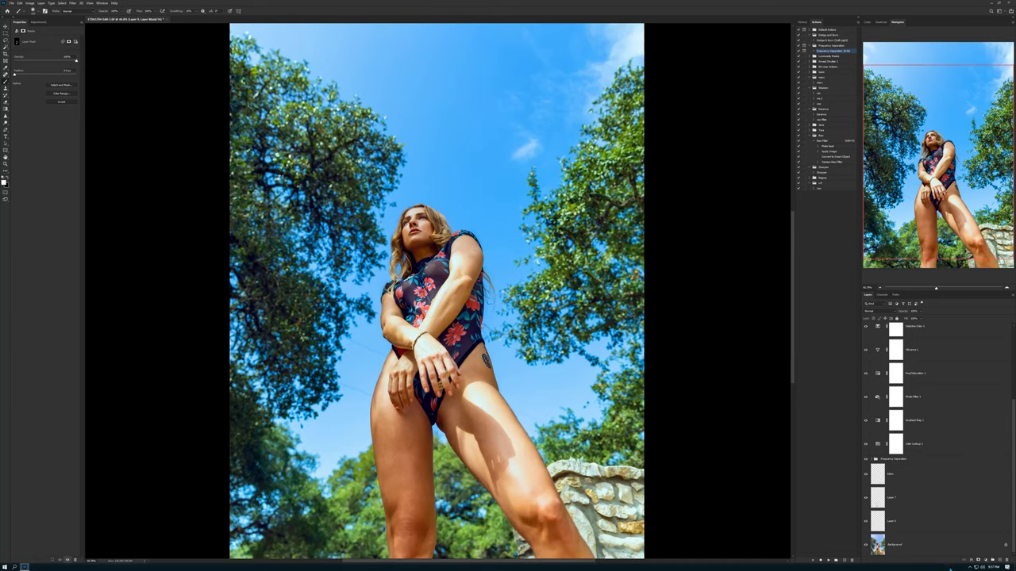
pyautogui.keyDown('alt'); pyautogui.click(865, 546); pyautogui.keyUp('alt')
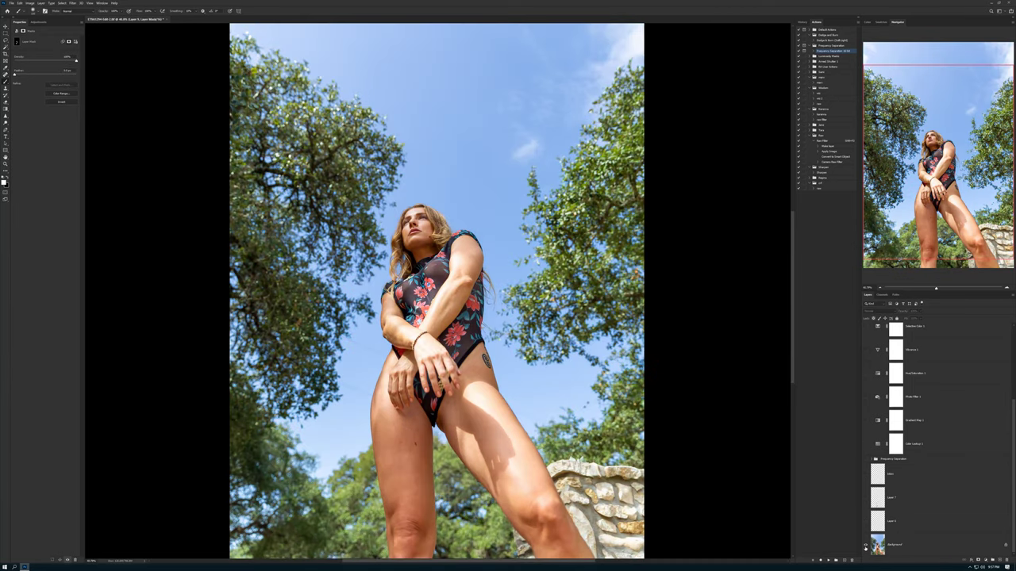
pyautogui.keyDown('alt'); pyautogui.click(865, 546); pyautogui.keyUp('alt')
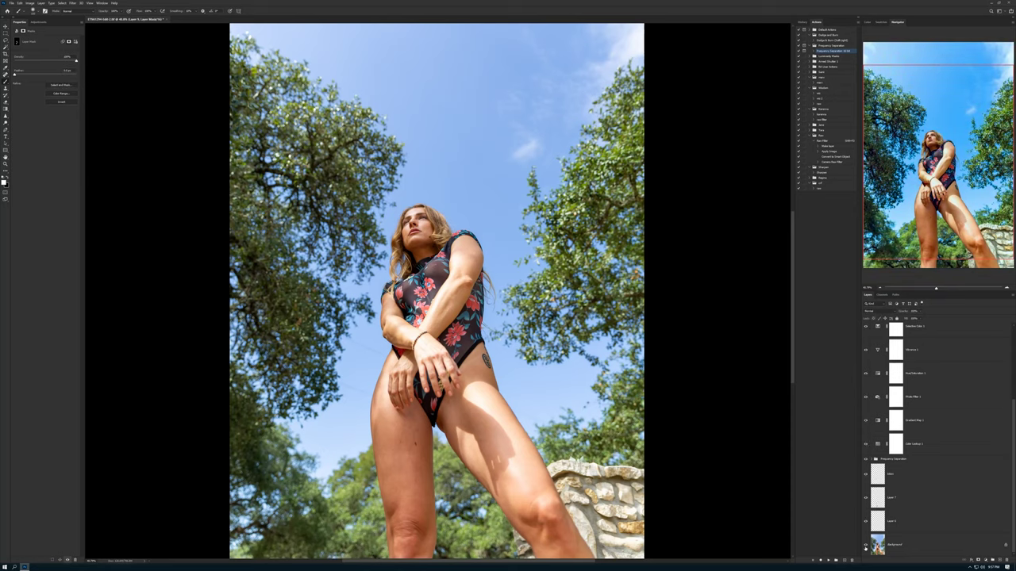
pyautogui.keyDown('alt'); pyautogui.click(865, 546); pyautogui.keyUp('alt')
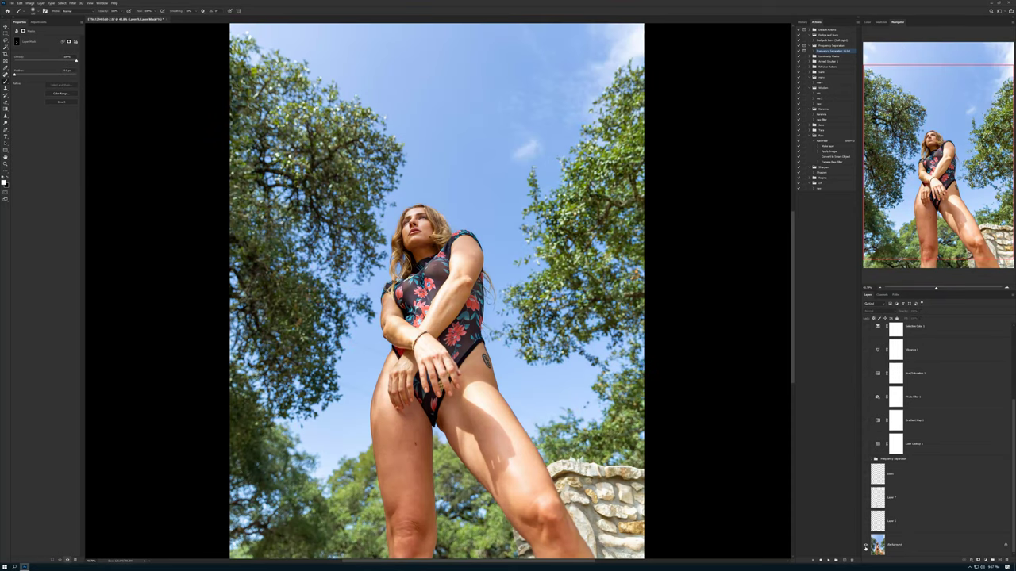
pyautogui.keyDown('alt'); pyautogui.click(865, 546); pyautogui.keyUp('alt')
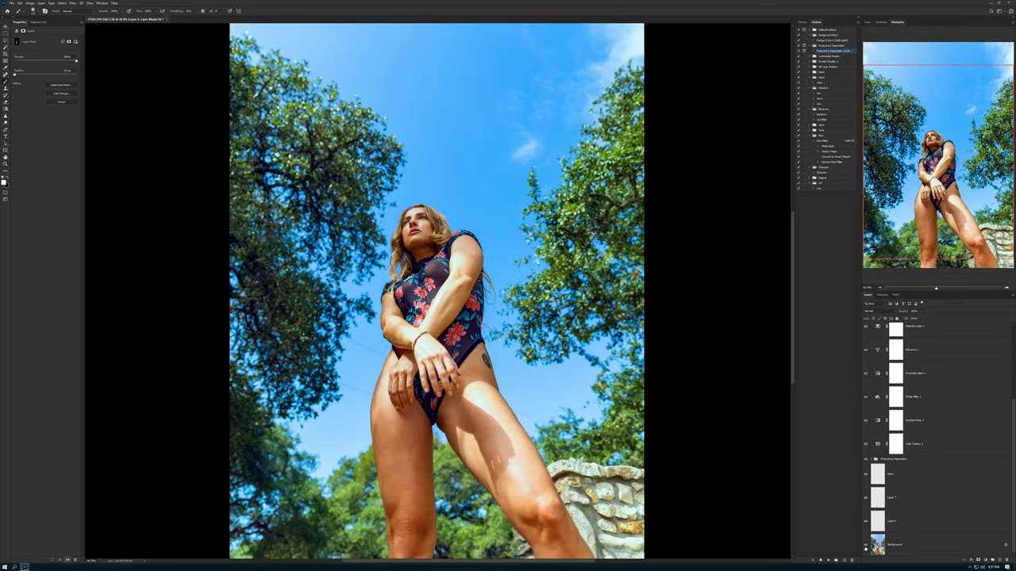
pyautogui.hotkey('ctrl', '-')
pyautogui.hotkey('ctrl', '-')
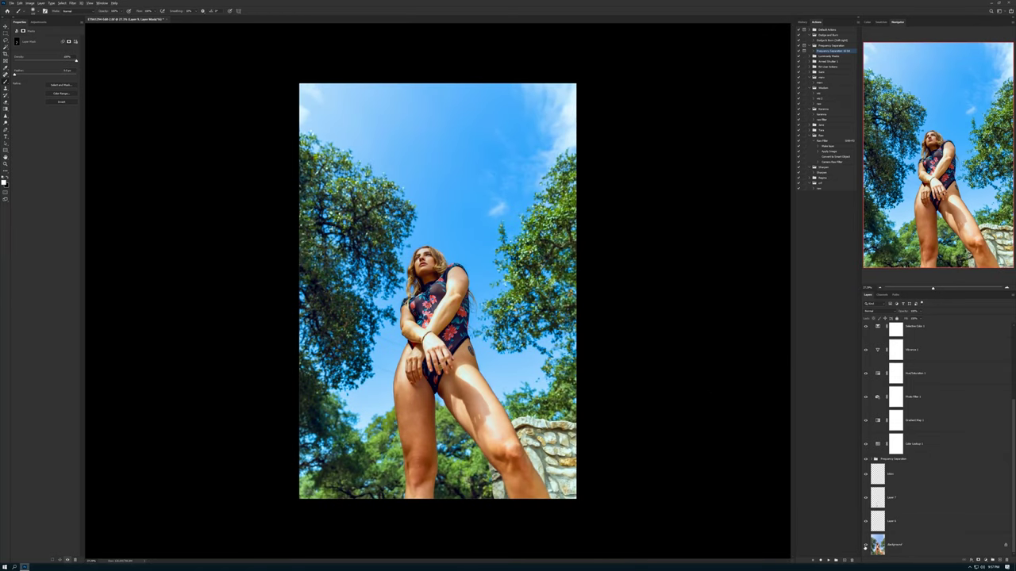
pyautogui.keyDown('alt'); pyautogui.click(864, 546); pyautogui.keyUp('alt')
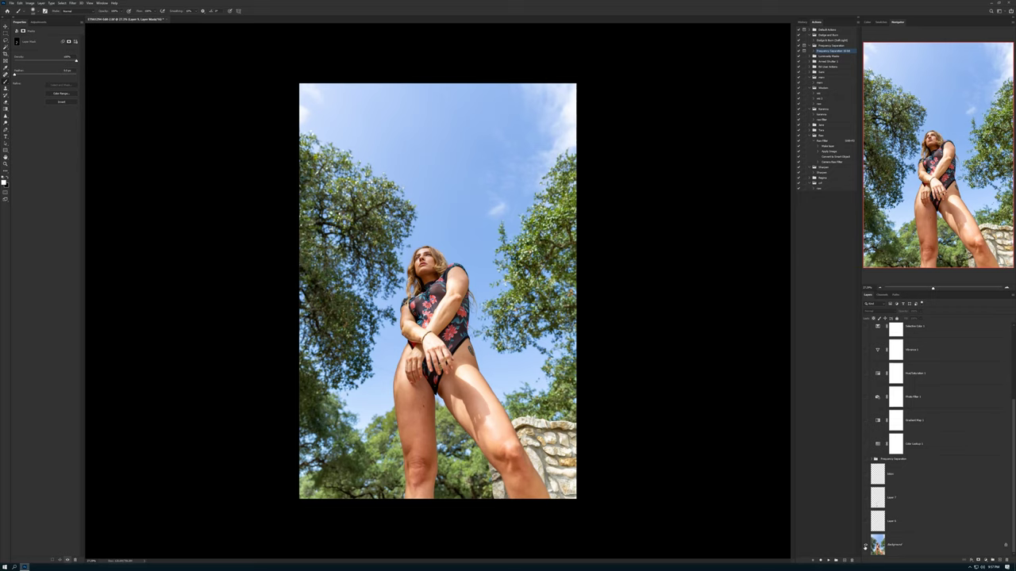
pyautogui.keyDown('alt'); pyautogui.click(865, 546); pyautogui.keyUp('alt')
pyautogui.keyDown('alt'); pyautogui.click(865, 546); pyautogui.keyUp('alt')
pyautogui.keyDown('alt'); pyautogui.click(865, 546); pyautogui.keyUp('alt')
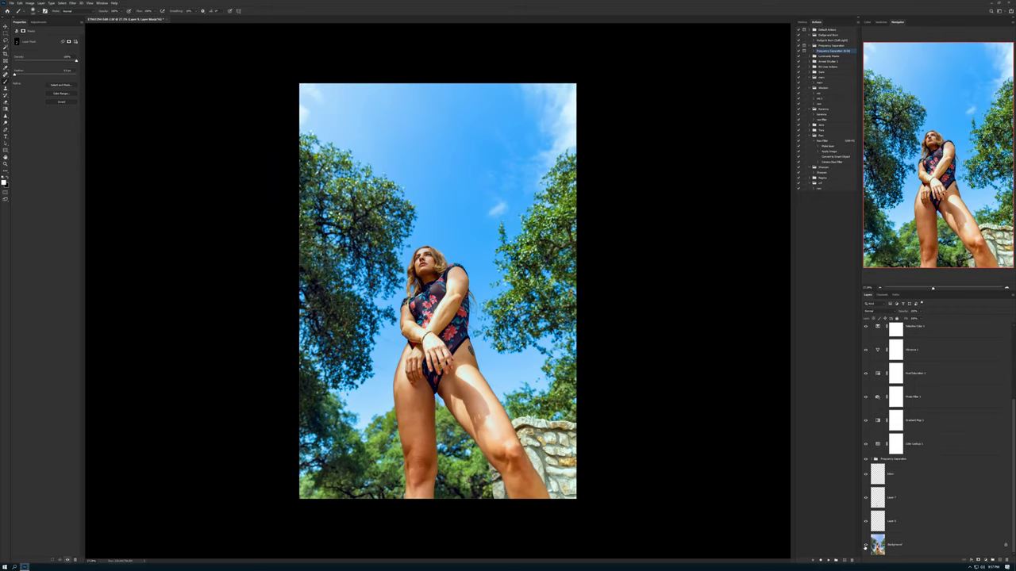